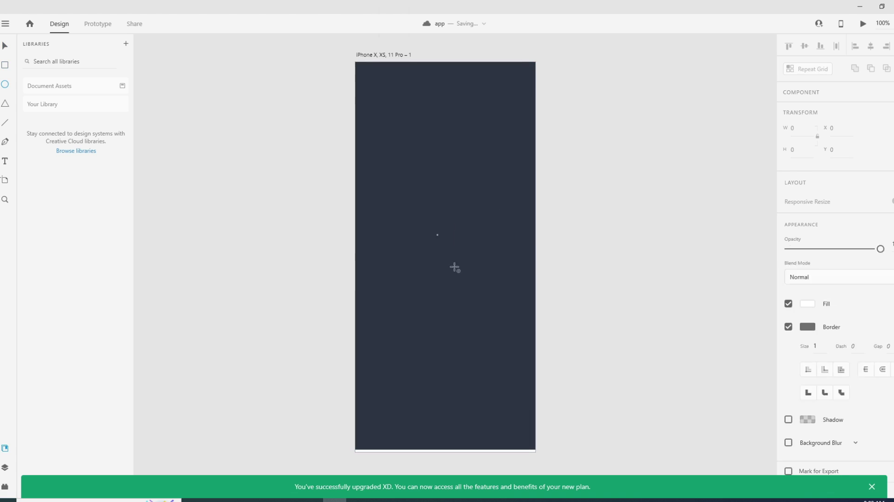
- Draw a circle about 704 px in diameter covering the lower part of the artboard and overhanging its sides
left_click_drag(595, 282, 609, 367)
key("v")
left_click_drag(508, 165, 552, 291)
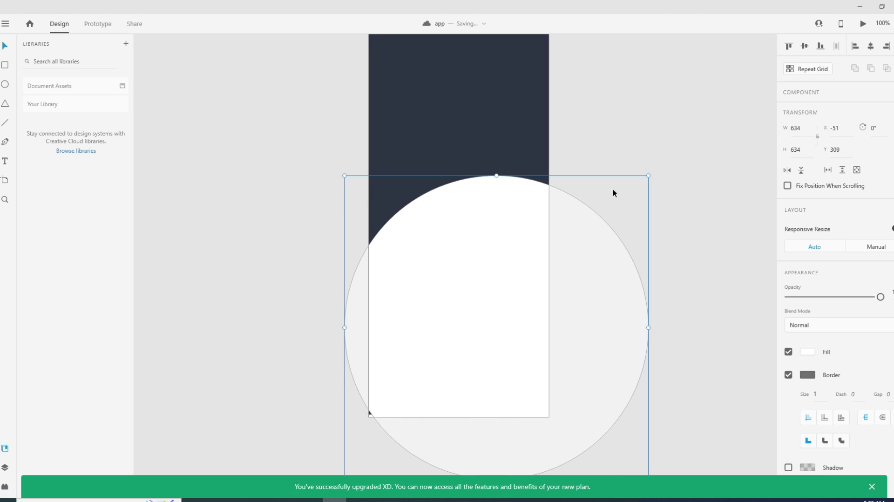
left_click_drag(648, 176, 680, 158)
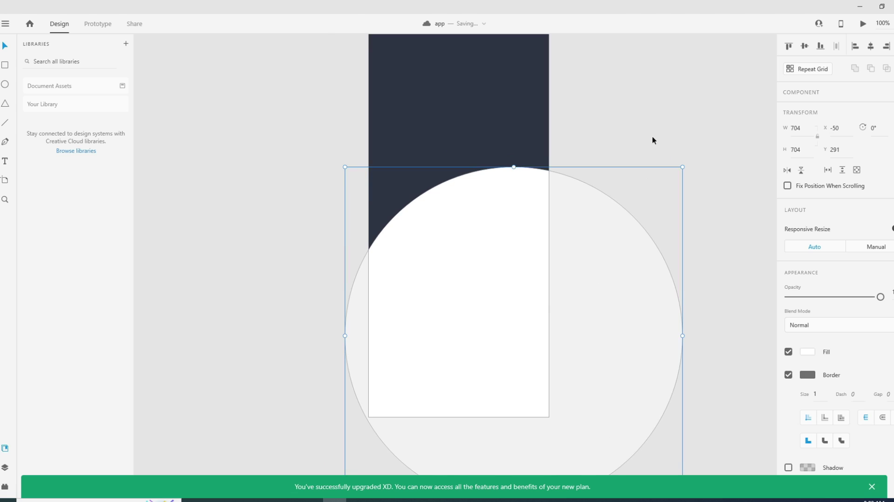
left_click(651, 135)
- Remove the circle's border and fill it with a linear gradient from the saved orange-red to the saved yellow
left_click(536, 287)
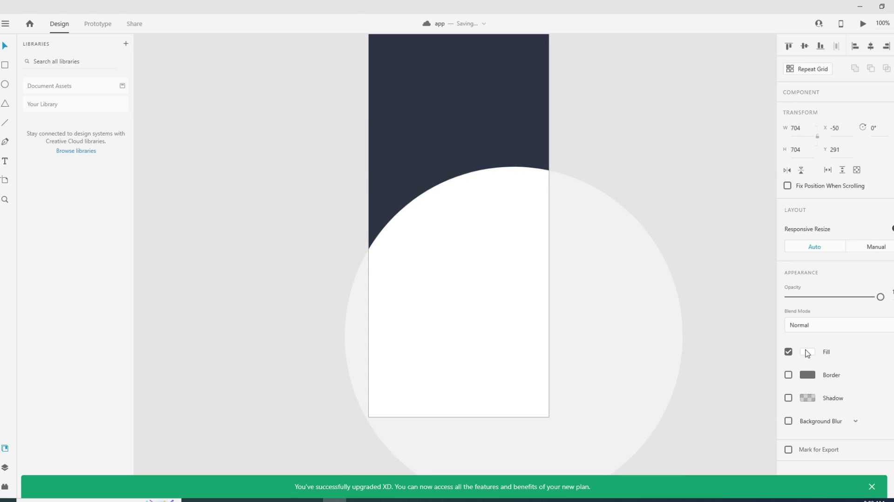
left_click(807, 352)
left_click(704, 283)
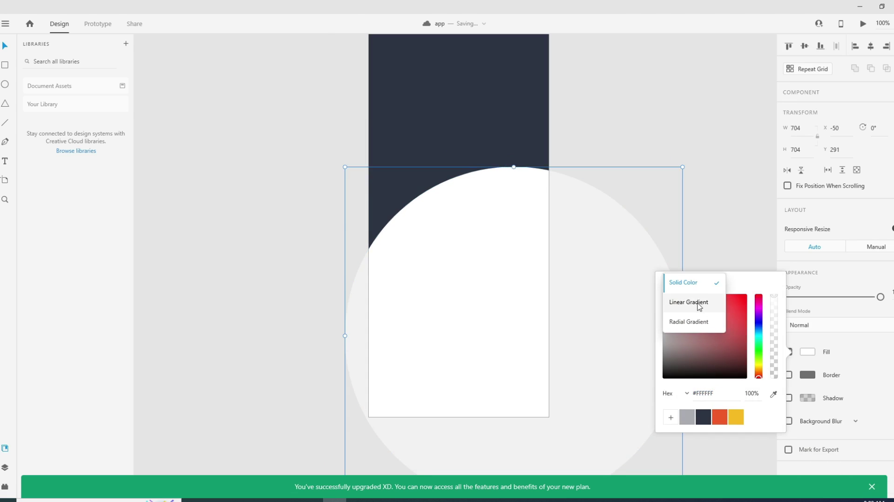
left_click(697, 304)
left_click(720, 424)
left_click(776, 290)
left_click(735, 425)
- Angle the circle's gradient diagonally, with orange-red at the upper right and yellow at the lower left
left_click_drag(514, 166, 613, 203)
scroll(562, 328, "down", 3)
left_click_drag(513, 448, 345, 312)
left_click(354, 342)
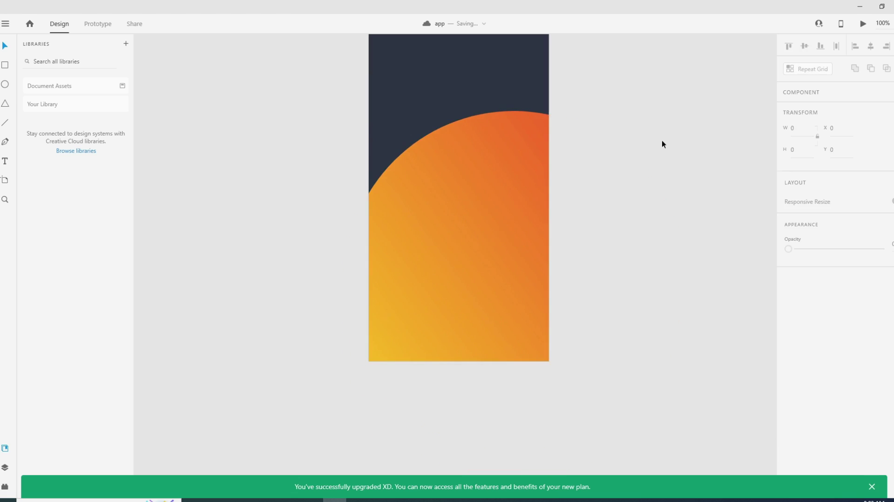
- Duplicate the gradient circle slightly down and to the left, at about X -67, Y 320, and fill the copy with the wooden-board pizza photo
mouse_move(501, 205)
left_mouse_down()
mouse_move(499, 233)
mouse_move(494, 219)
left_mouse_up()
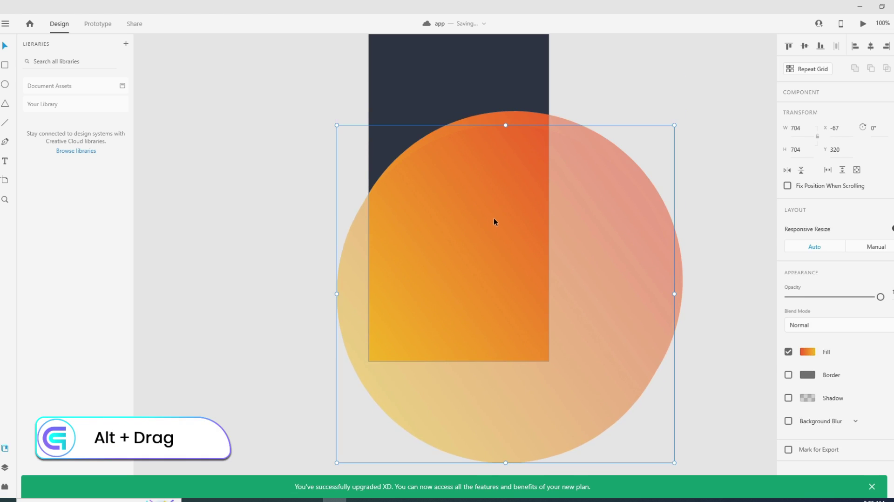
left_click(749, 184)
left_click(264, 499)
left_click_drag(424, 96, 463, 301)
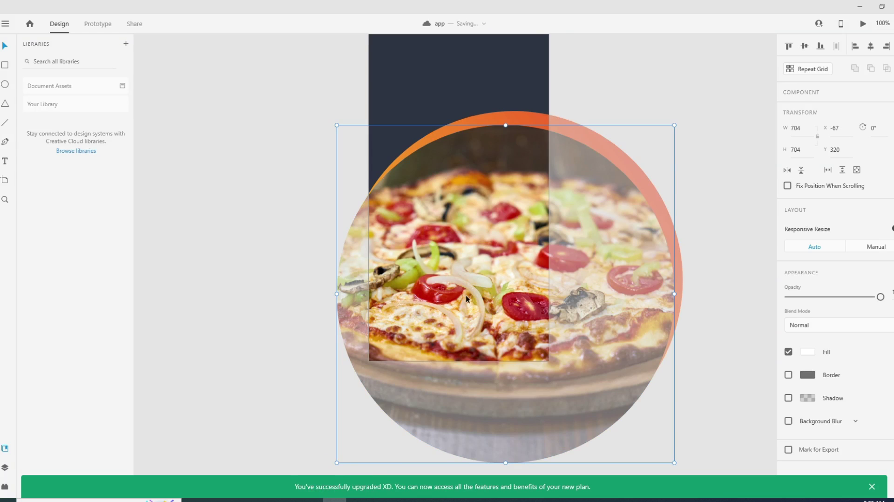
- Scale down the pizza photo inside its circle mask and move it slightly upward
double_click(465, 296)
left_click_drag(759, 464, 714, 427)
left_click_drag(600, 336, 597, 310)
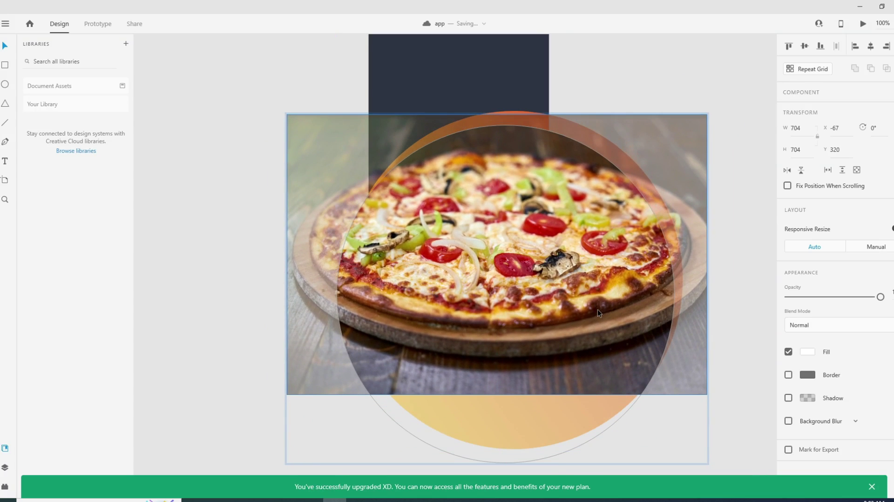
left_click(738, 293)
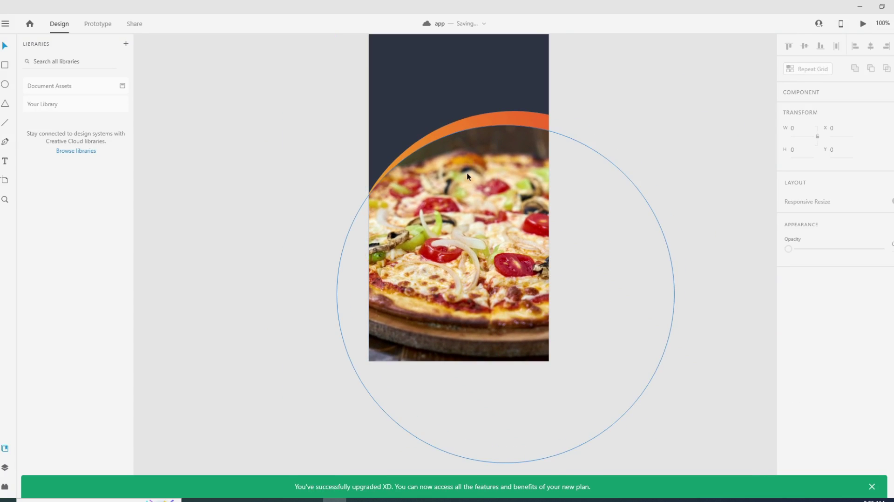
- Duplicate the pizza circle to about X -124, Y 444 and fill the copy with the dark background colour #2C3444
left_click_drag(468, 176, 456, 247)
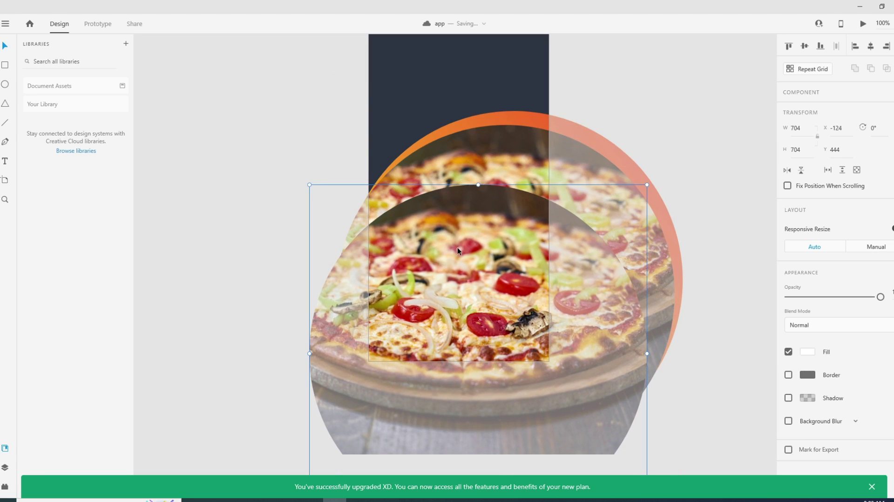
left_click(812, 352)
left_click(702, 417)
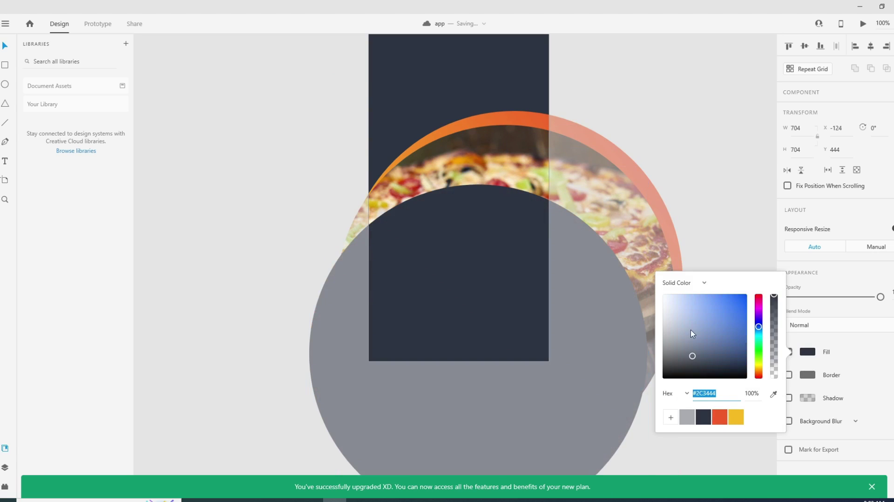
left_click(697, 188)
- Shift the pizza photo up inside its circle mask and move all three circles slightly down and to the right
double_click(517, 177)
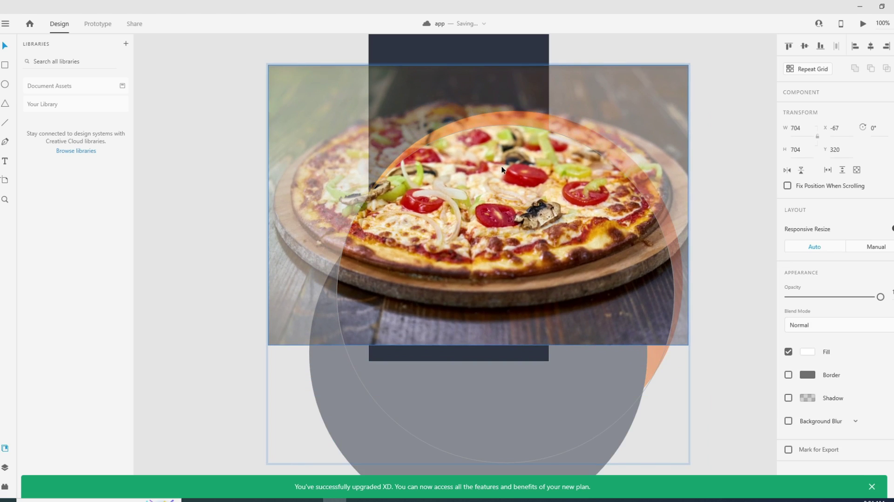
left_click(717, 148)
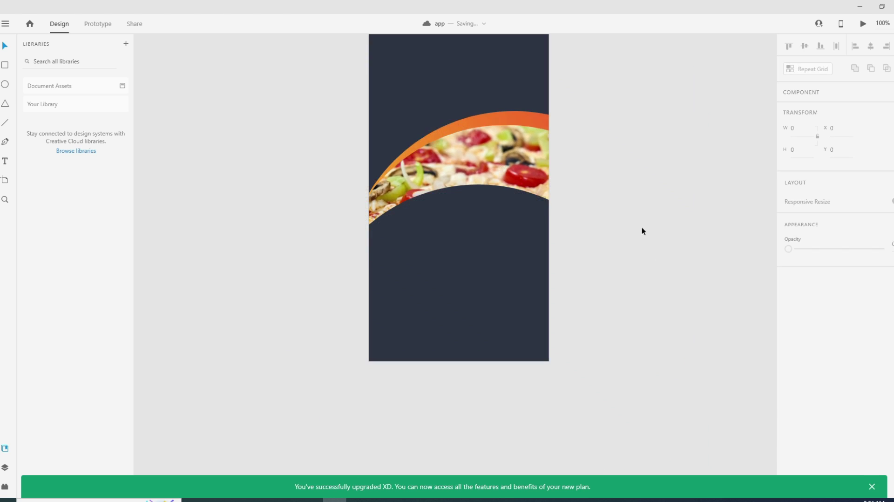
scroll(610, 214, "up", 2)
double_click(524, 300)
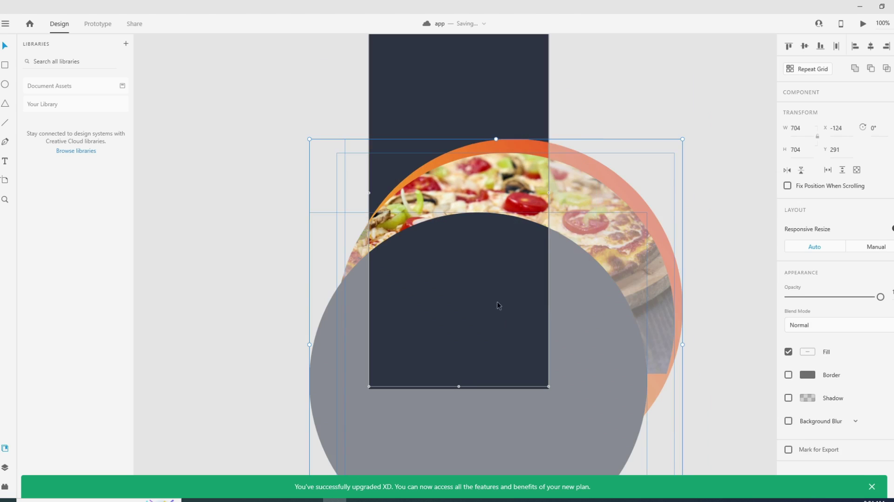
left_click_drag(492, 297, 501, 315)
left_click(664, 96)
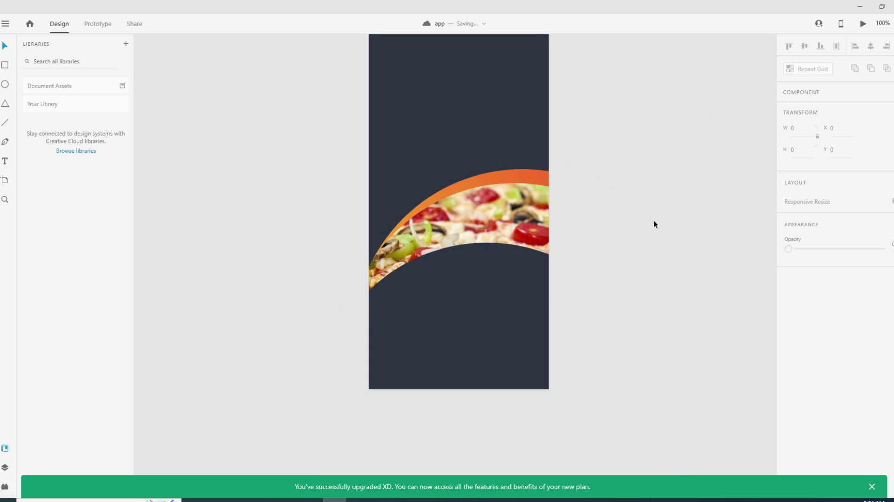
- Bring in the Foodbit logo file from the Creaq Grafix folder, scale it down and centre it above the pizza arc
scroll(653, 303, "up", 2)
left_click(264, 499)
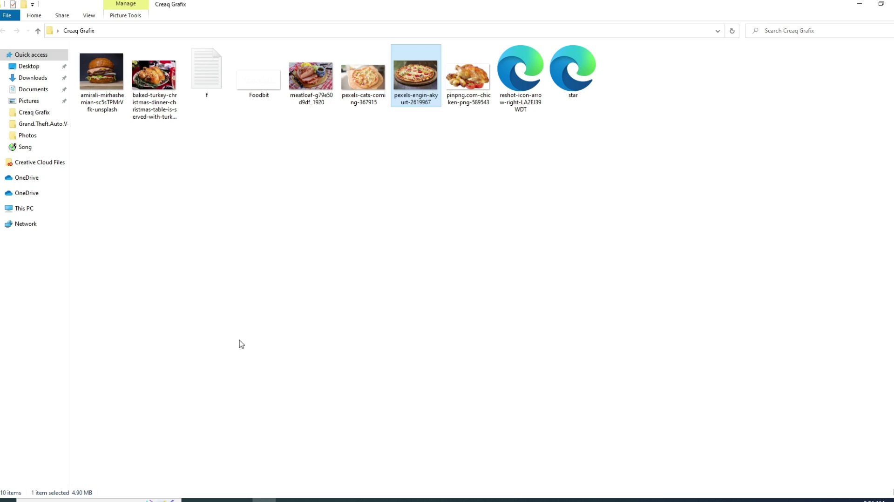
left_click_drag(259, 82, 463, 151)
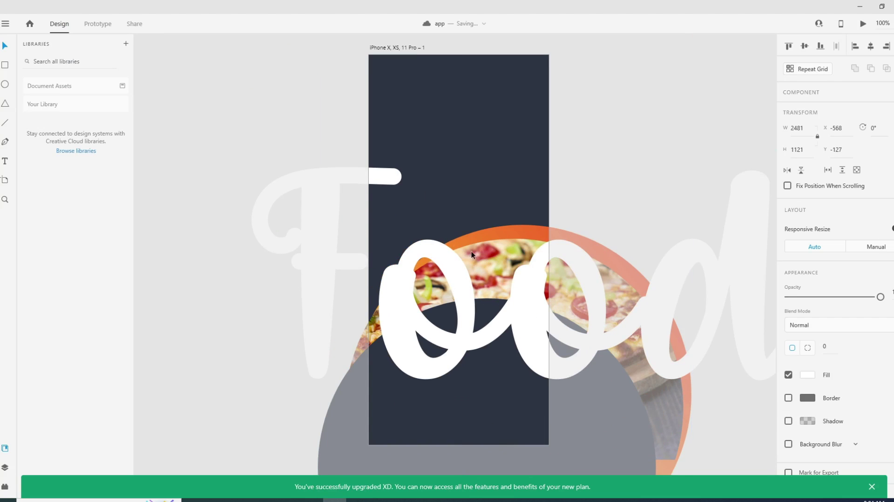
scroll(470, 254, "down", 6)
left_click_drag(575, 294, 496, 257)
scroll(511, 292, "up", 4)
scroll(507, 295, "up", 1)
left_click_drag(547, 214, 459, 188)
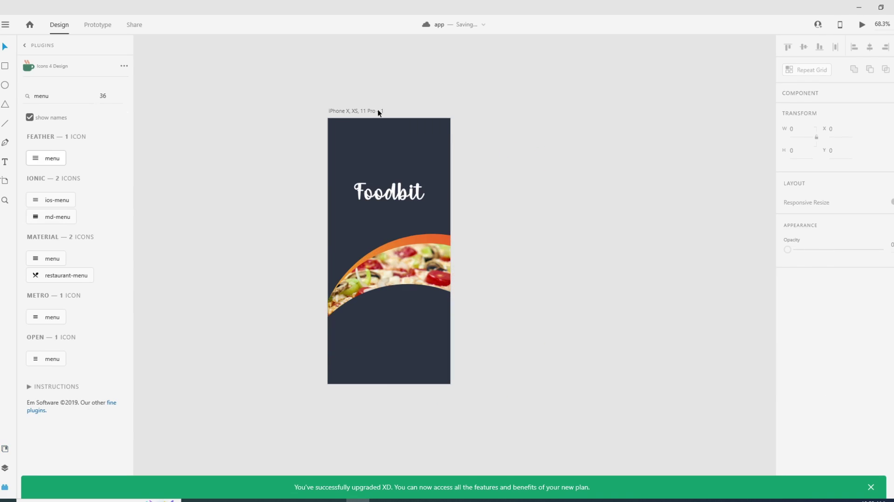
- Rename the artboard as page 1 and place a duplicate of it to its right
double_click(379, 110)
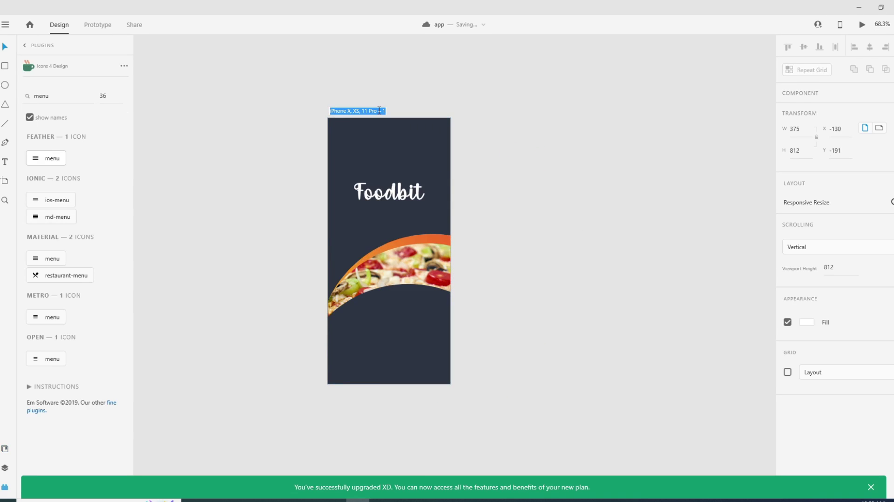
type("page 1")
key("Return")
left_click_drag(337, 109, 536, 109, "alt")
left_click(708, 205)
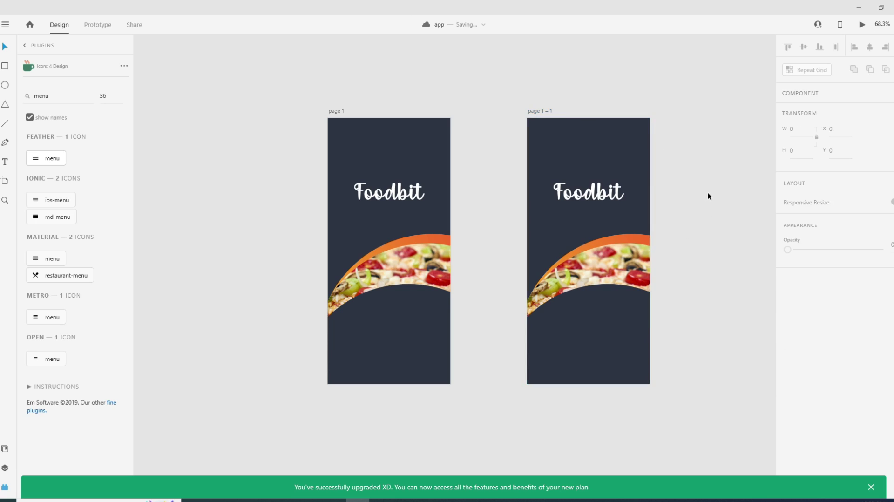
- Clear the logo and the circle artwork from the duplicated artboard, keeping only its dark background
left_click_drag(632, 339, 560, 376)
key("Delete")
right_click(585, 295)
left_click(611, 358)
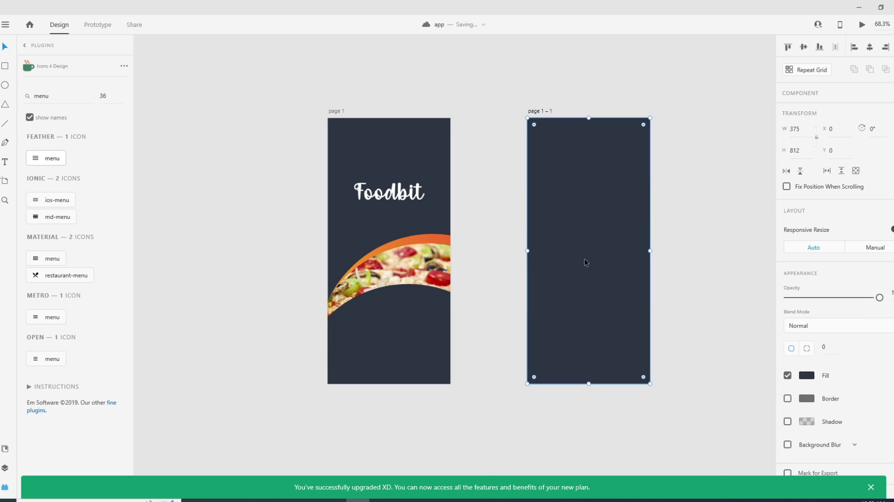
right_click(582, 368)
left_click(622, 158)
- Rename the duplicated artboard as page 2
double_click(543, 111)
left_click(551, 111)
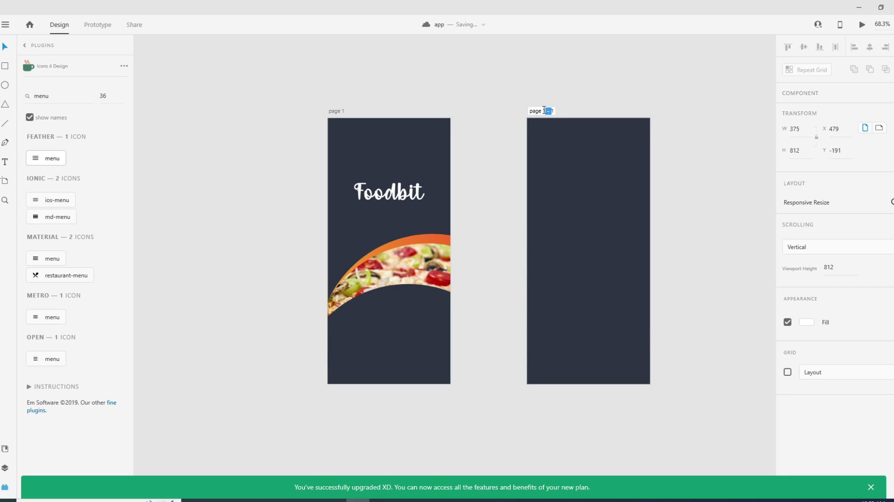
key("BackSpace")
key("BackSpace")
key("BackSpace")
key("BackSpace")
key("Return")
left_click(699, 240)
- Add guides on page 2 marking margins of about 20 px along its left, right, top and bottom edges
scroll(621, 279, "up", 3)
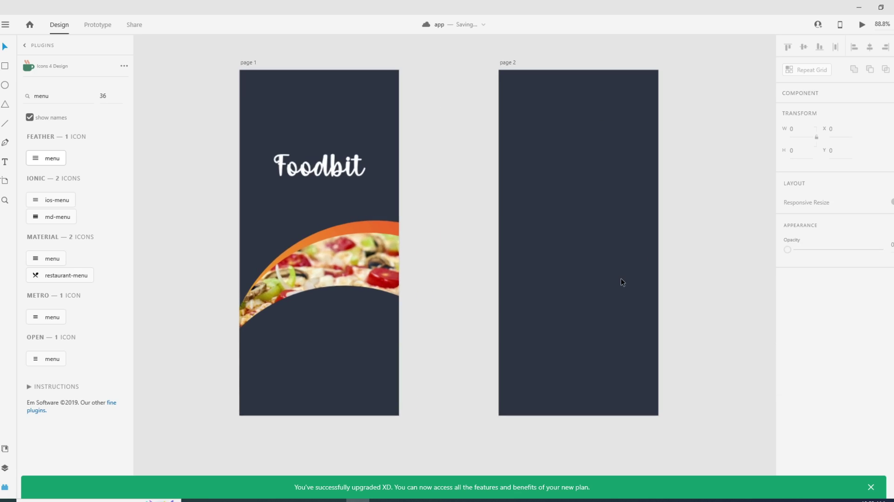
left_click(495, 216)
left_click_drag(660, 205, 650, 200)
left_click_drag(497, 201, 507, 201)
key("Escape")
left_click_drag(554, 67, 581, 407)
key("Escape")
left_click(708, 311)
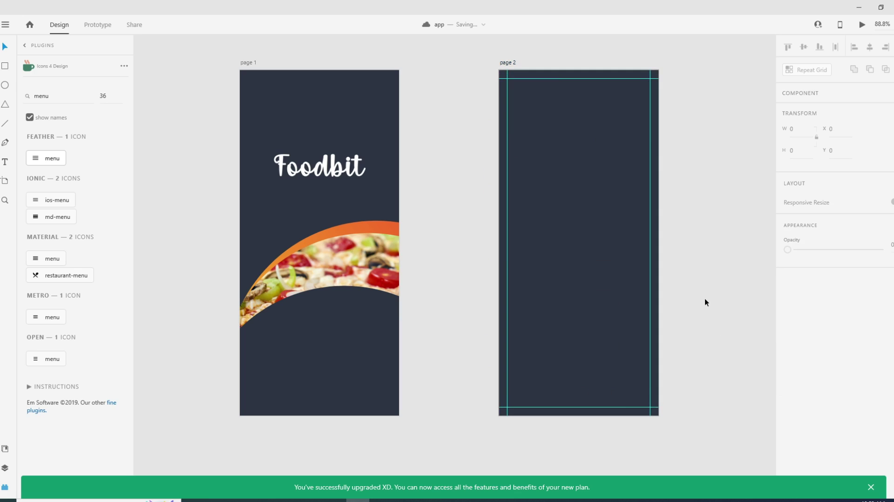
- Insert the Feather menu icon and place it in page 2's upper-left corner against the guides
left_click(38, 159)
left_click_drag(243, 75, 509, 82)
left_click(719, 197)
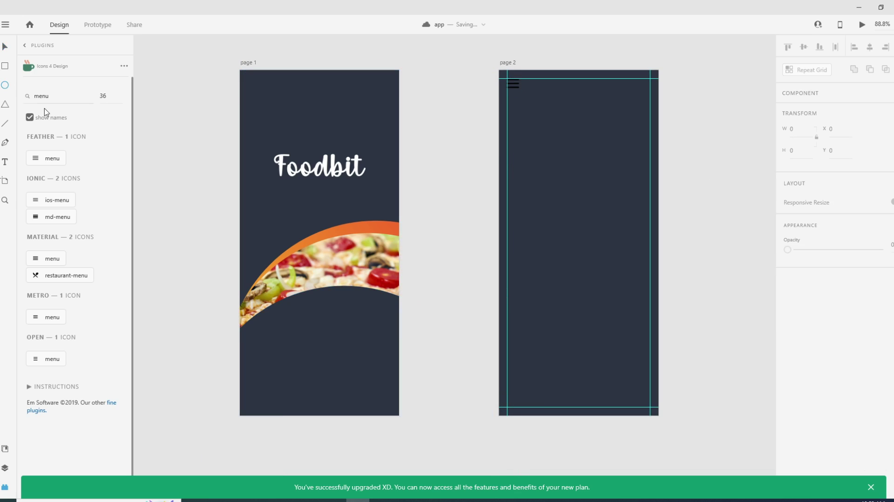
- Draw a 40 px circle in page 2's upper-right corner, touching the top and right guides
left_click_drag(613, 116, 643, 90)
key("v")
left_click(689, 159)
- Change the menu icon's border colour to white
left_click(514, 84)
left_click(801, 445)
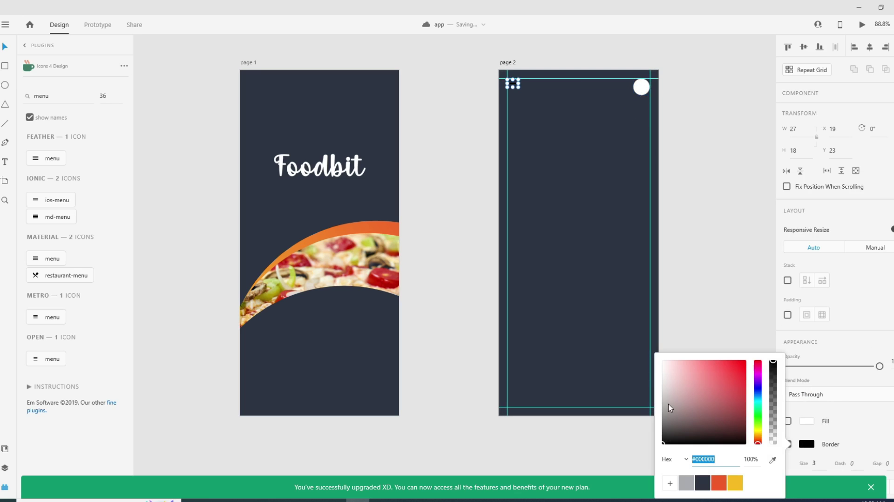
left_click_drag(669, 404, 661, 356)
left_click(720, 260)
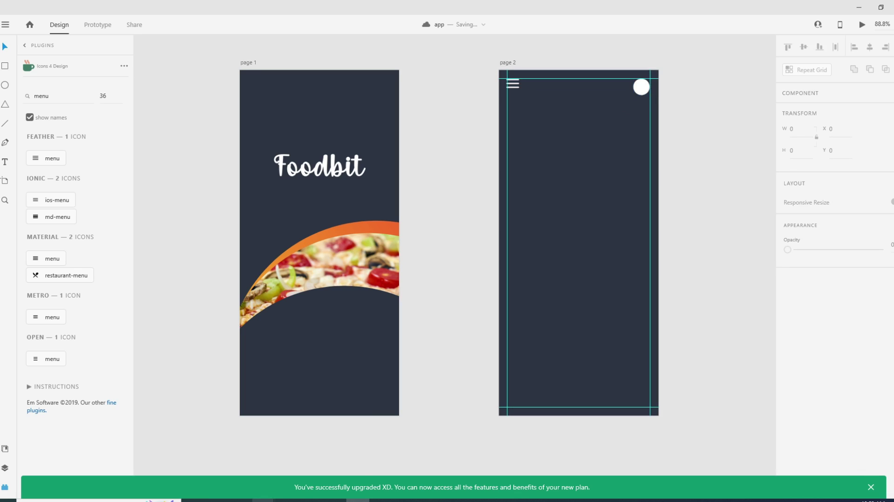
- Fill the small circle on page 2 with the portrait photo and reposition the photo inside it to frame the face
mouse_move(263, 499)
left_click(212, 460)
left_click_drag(614, 366, 641, 87)
left_click(684, 127)
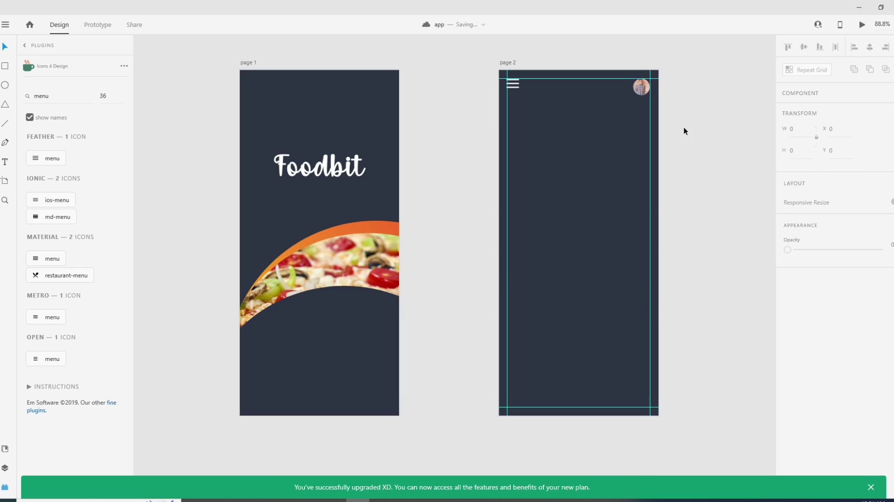
left_click(641, 86)
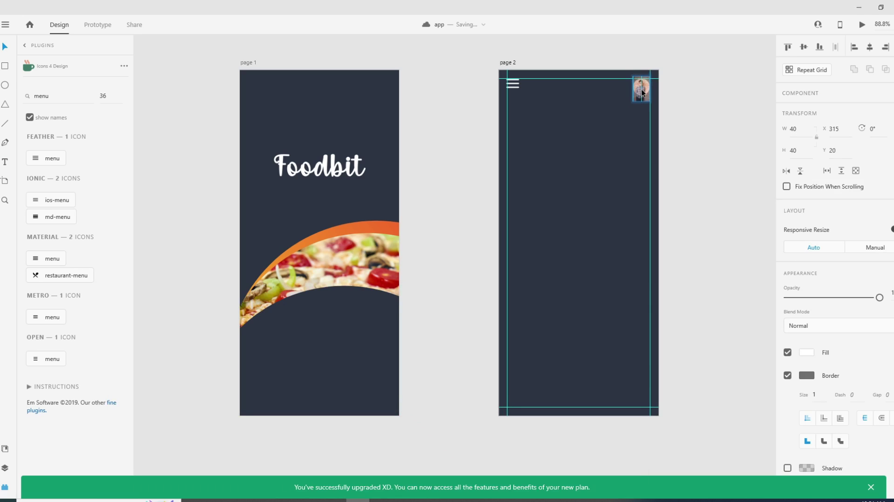
double_click(642, 90)
left_click(657, 96)
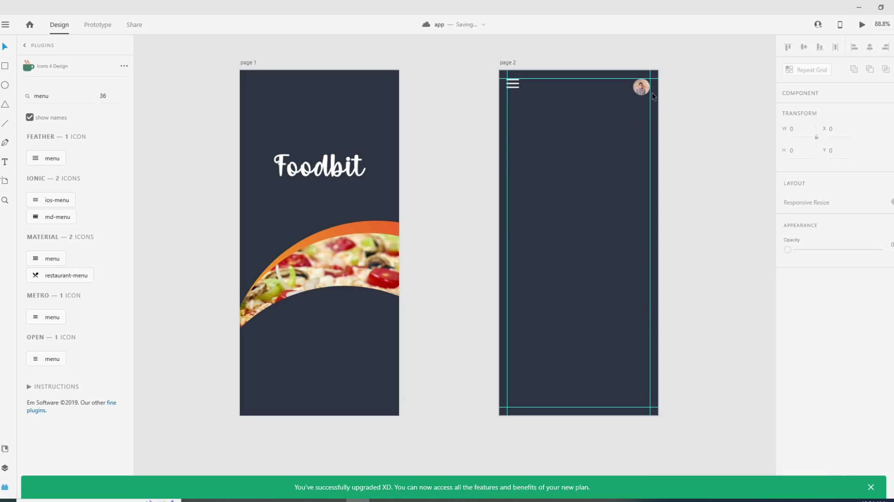
- Change the portrait circle's border colour to white
left_click(640, 87)
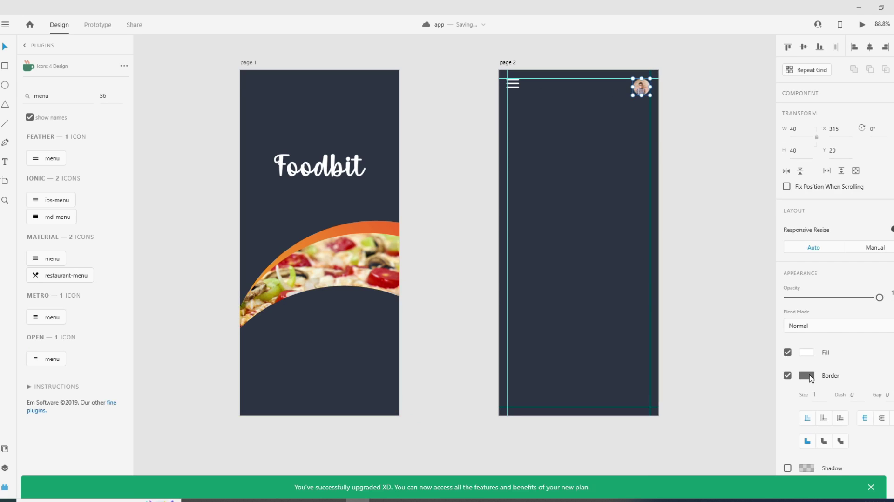
left_click(806, 375)
left_click_drag(671, 339, 663, 308)
left_click(830, 373)
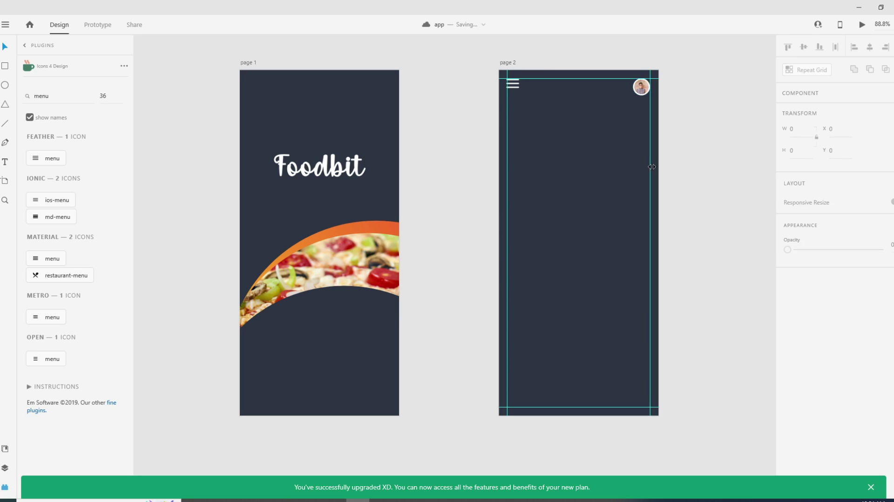
- Align the menu icon and the portrait circle vertically by their middles
left_click(512, 84, "shift")
left_click(803, 47)
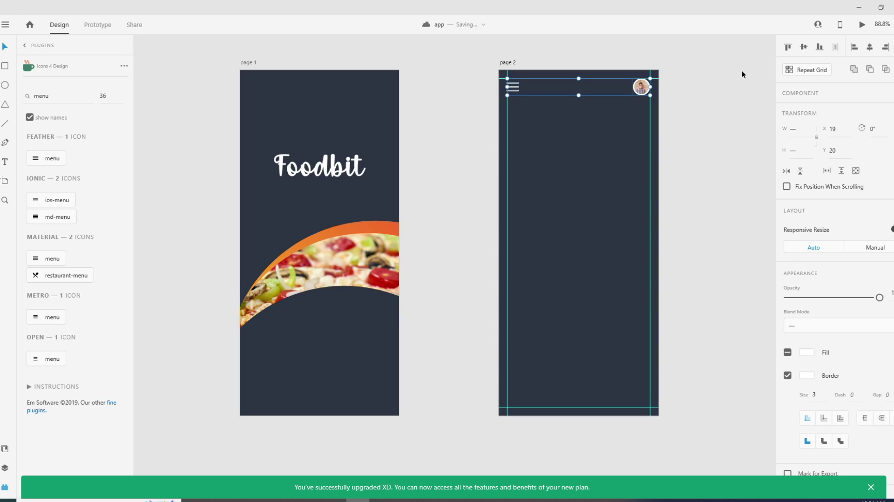
left_click(685, 98)
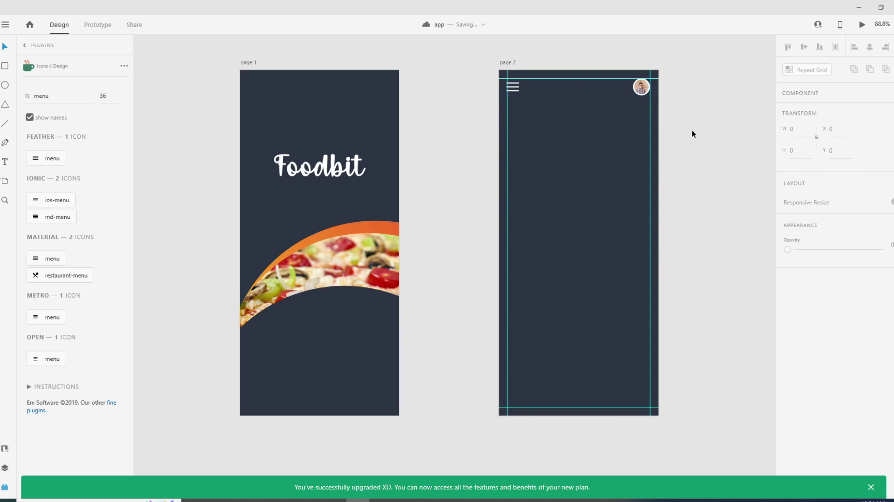
- Draw a rectangle about 335 by 37 px below the menu icon and portrait, spanning the left and right guides
left_click(5, 85)
left_click(6, 67)
left_click_drag(521, 104, 650, 119)
left_click_drag(520, 111, 506, 111)
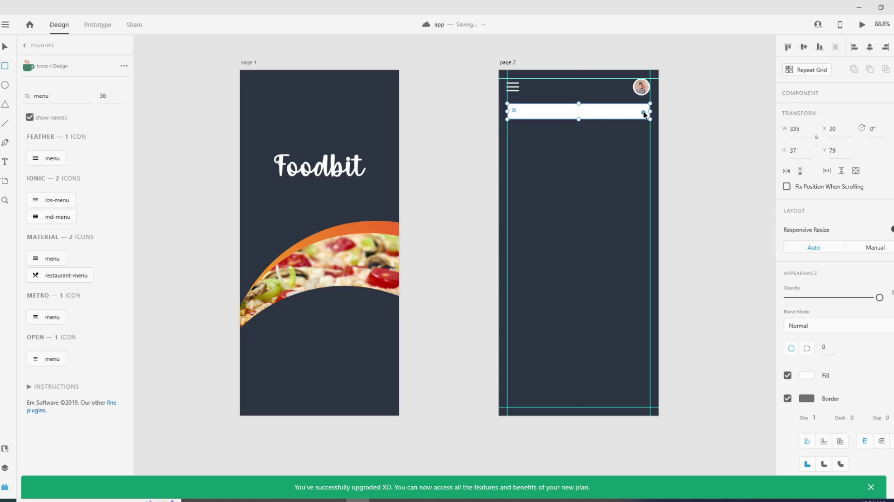
- Round the white bar's corners to a radius of 19 and make it 41 px high at Y 71
left_click_drag(643, 115, 598, 112)
left_click(3, 48)
- Fill the rounded bar with a near-black shade darker than the artboard's #2C3444 and remove its border
scroll(806, 343, "down", 3)
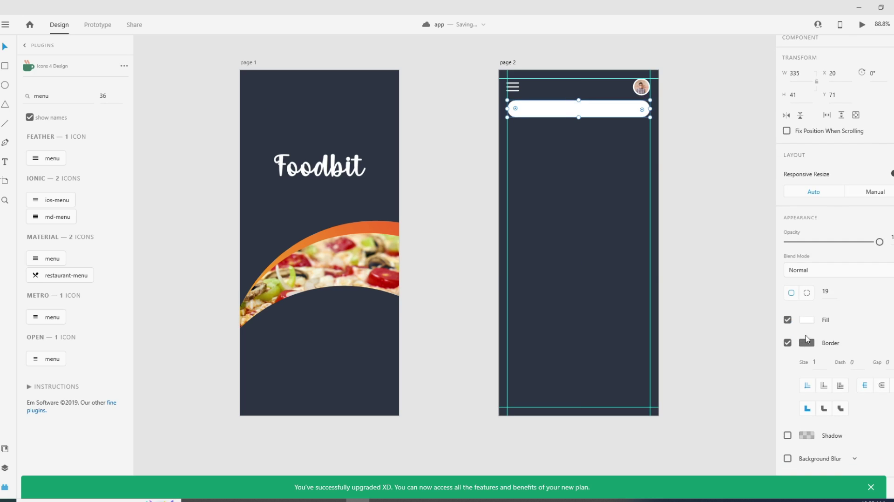
left_click(811, 321)
left_click(702, 385)
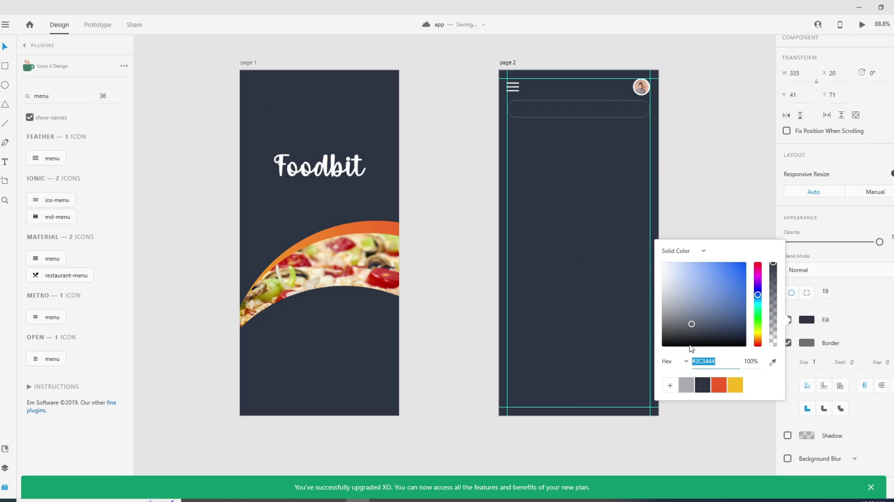
left_click_drag(691, 323, 688, 337)
left_click(852, 320)
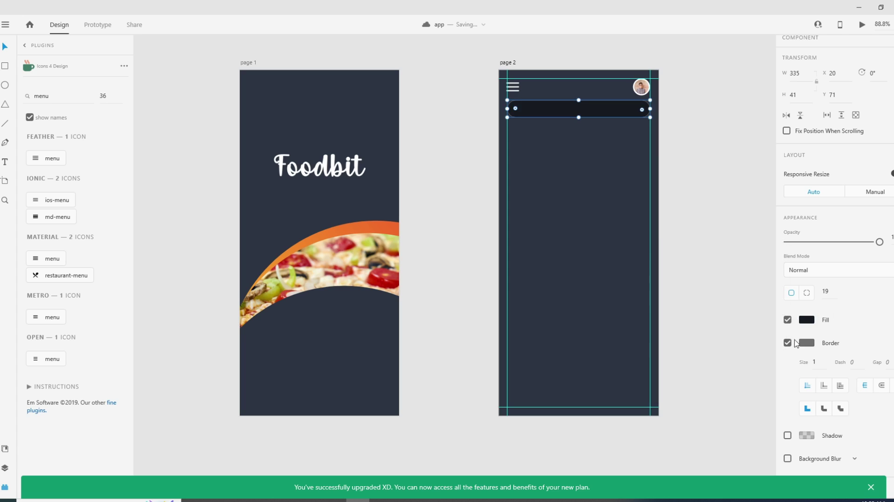
left_click(787, 343)
left_click(606, 127)
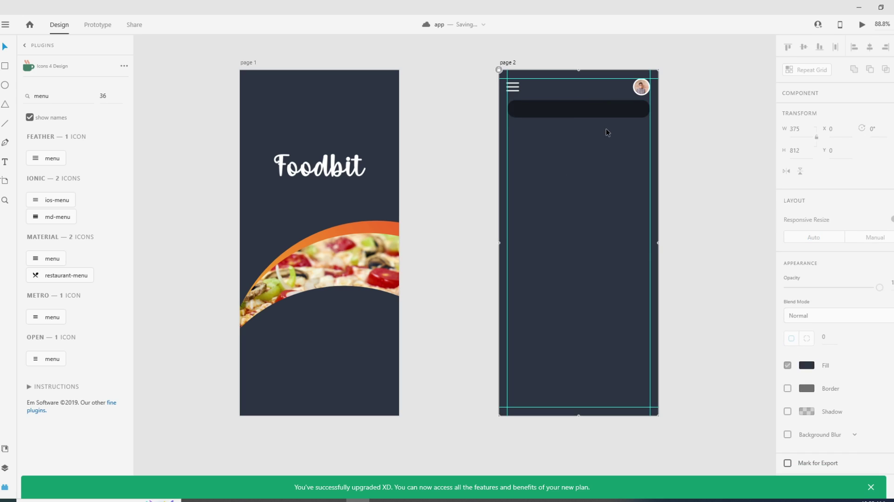
- Find icons named "search", insert the Feather search icon on page 2 and move it into the dark bar's left end
left_click(64, 97)
double_click(65, 97)
key("BackSpace")
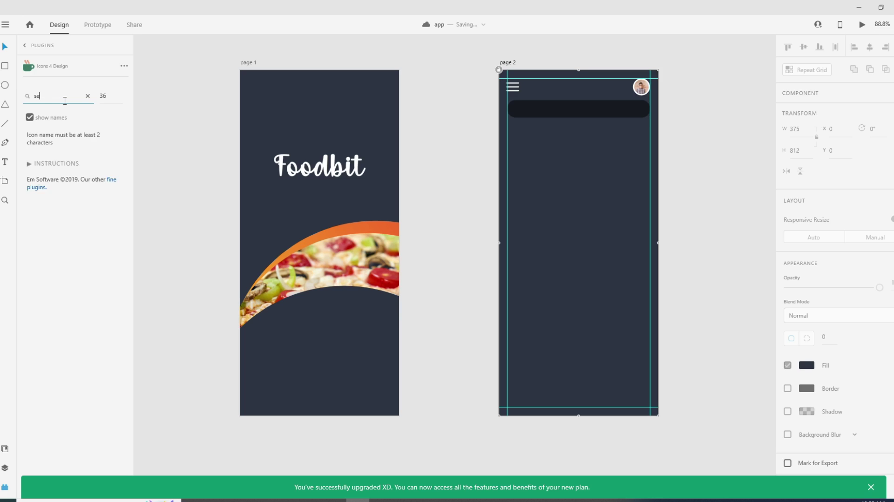
type("search")
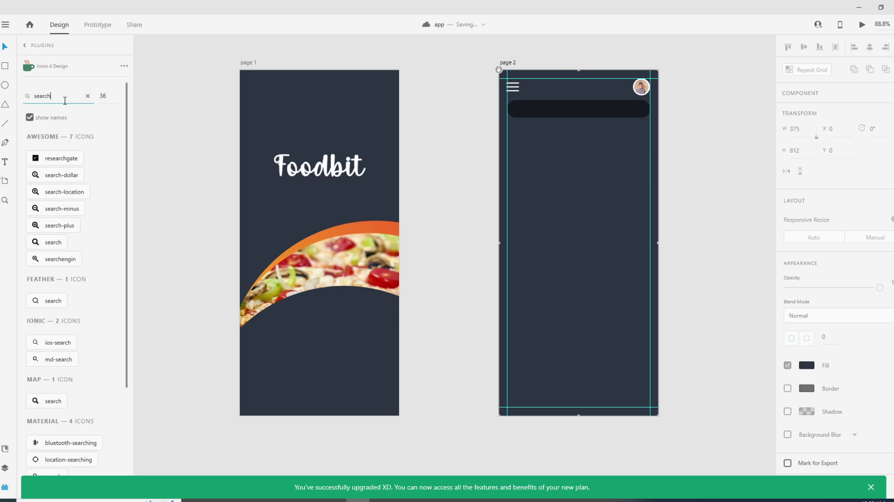
left_click(50, 303)
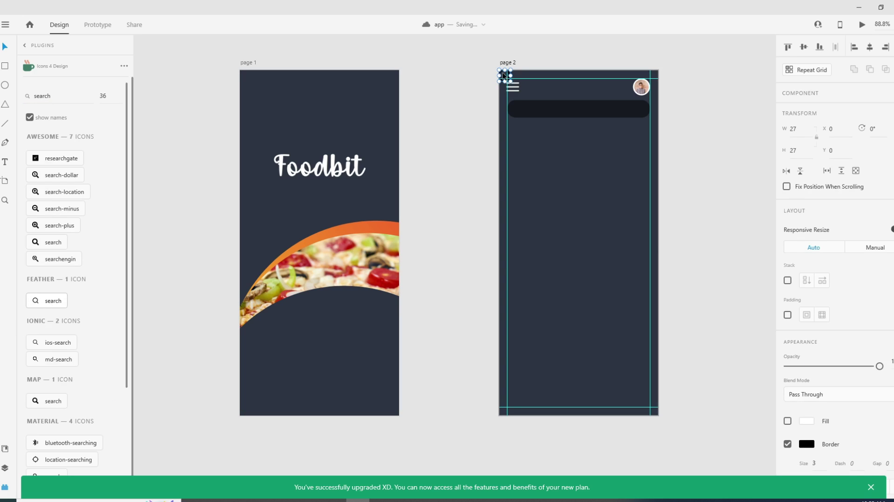
left_click_drag(501, 75, 516, 108)
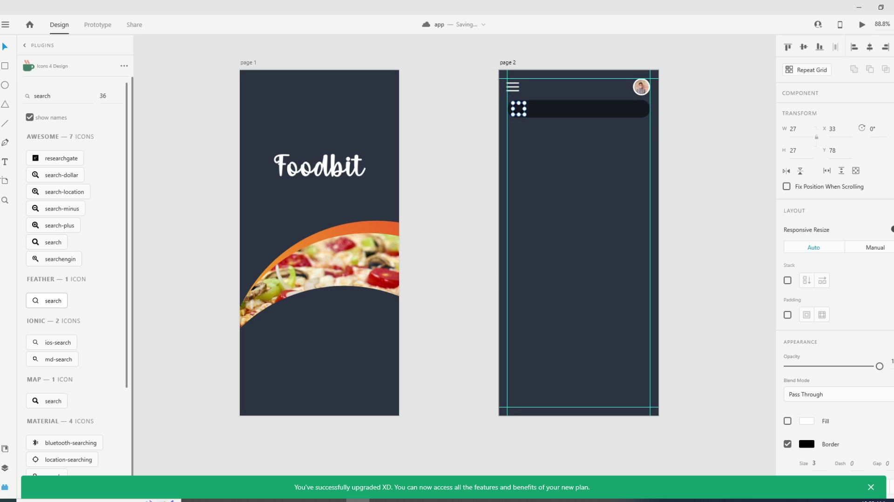
- Change the search icon's border colour to white and fine-tune its position in the bar
left_click(810, 444)
left_click_drag(663, 440, 658, 360)
left_click(529, 127)
mouse_move(524, 112)
left_mouse_down()
mouse_move(537, 168)
mouse_move(519, 112)
left_mouse_up()
left_click(543, 178)
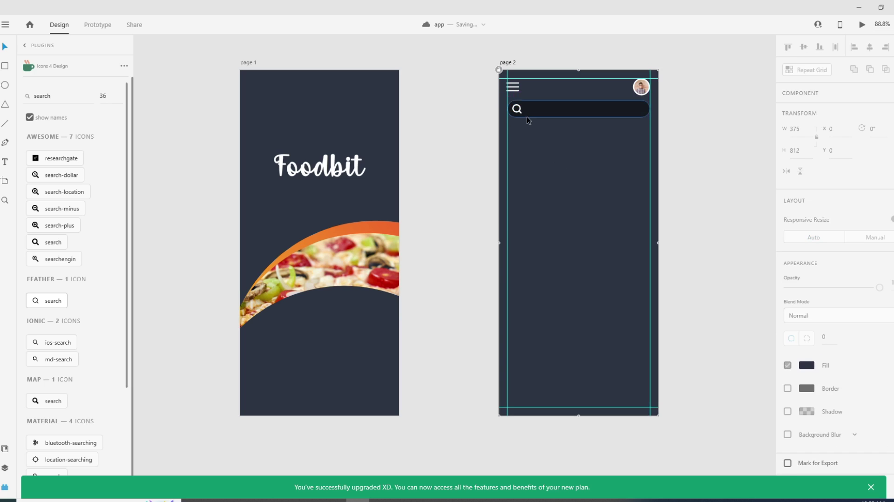
left_click(556, 108)
left_click(553, 164)
- Add the text "Search" below the search bar and set its font to Poppins
left_click(5, 163)
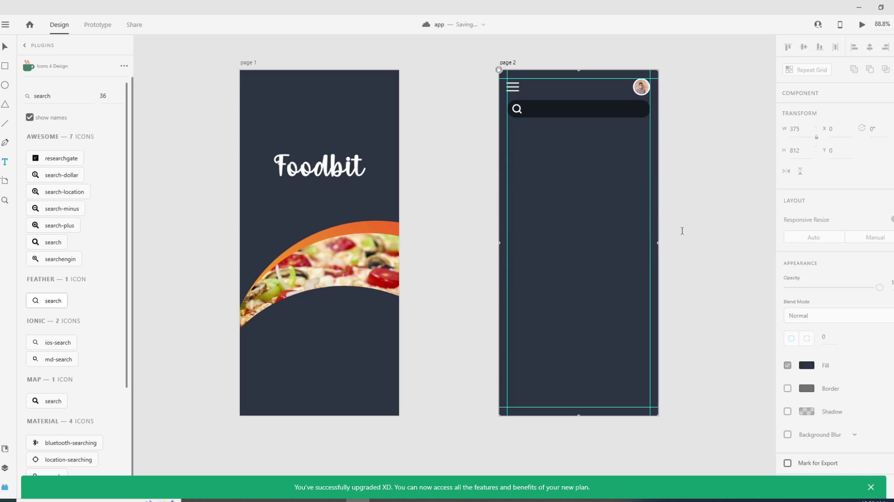
left_click(546, 149)
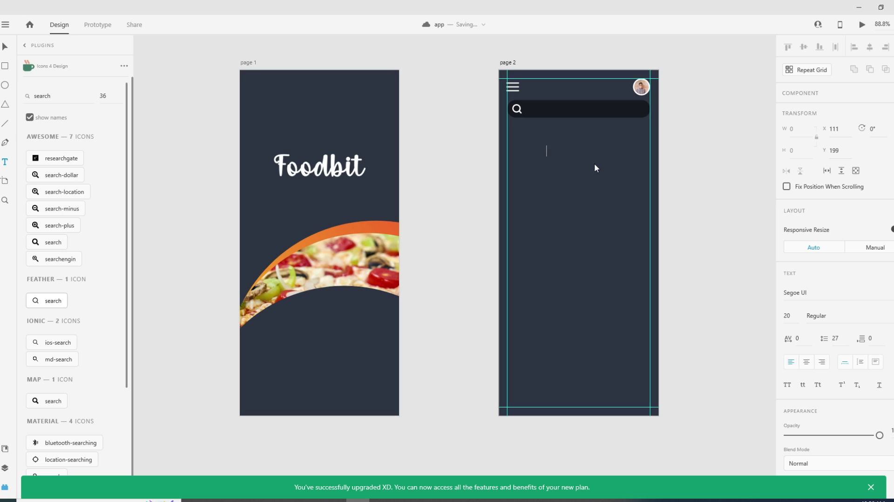
type("Search")
left_click_drag(572, 150, 541, 150)
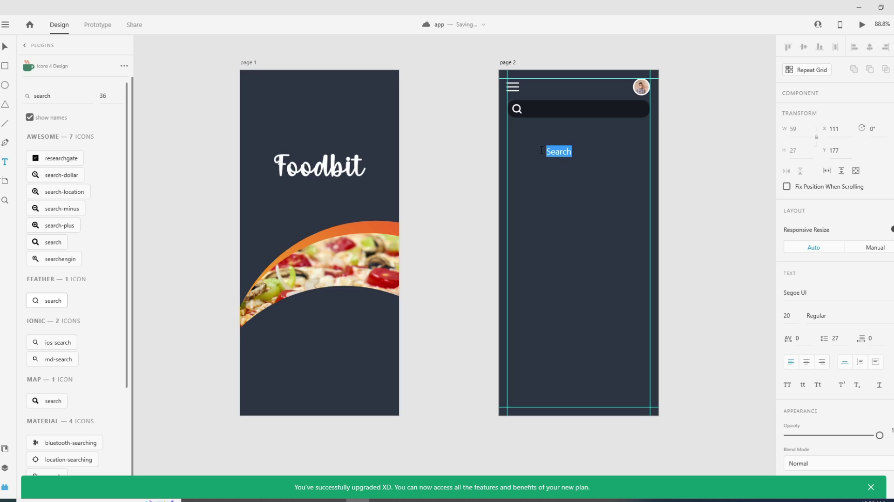
left_click(882, 297)
type("po")
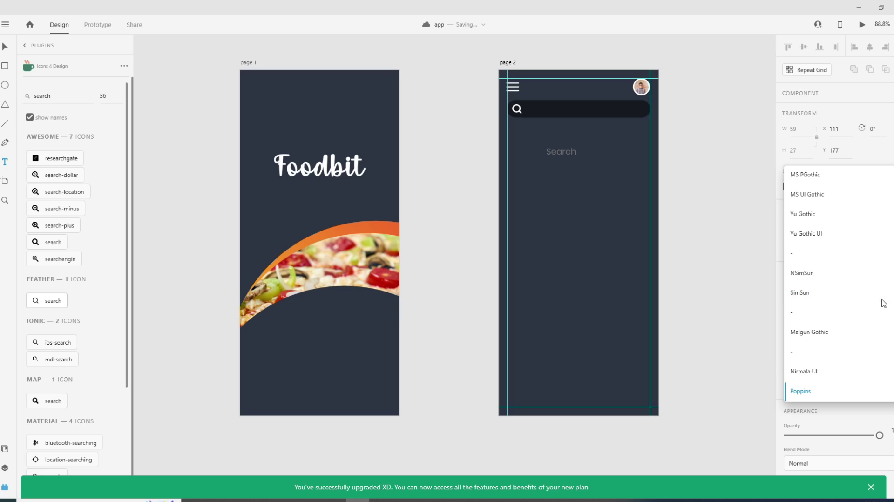
left_click(819, 392)
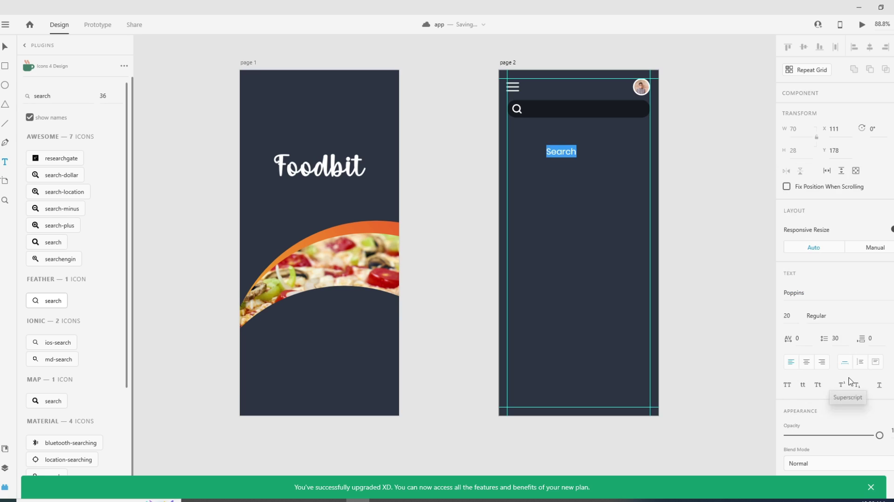
- Set the "Search" text to Regular weight, size 18, and place it vertically centred in the bar beside the magnifier icon
left_click(890, 316)
left_click(879, 325)
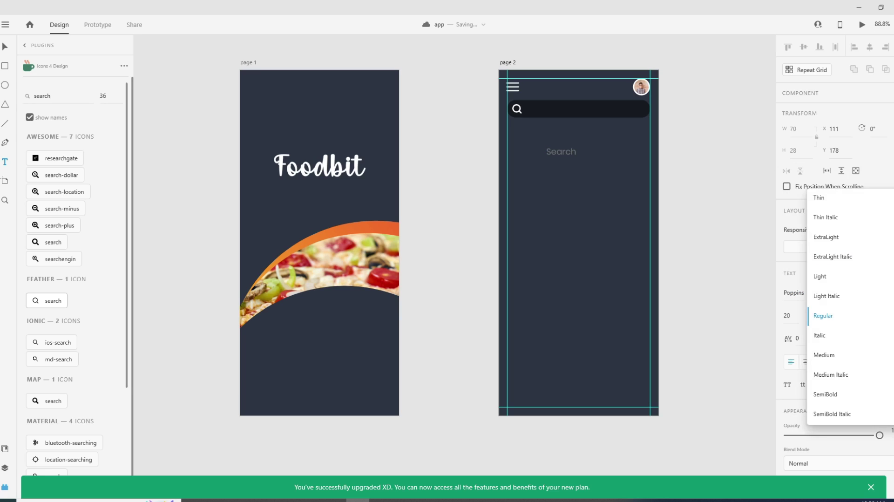
left_click(878, 325)
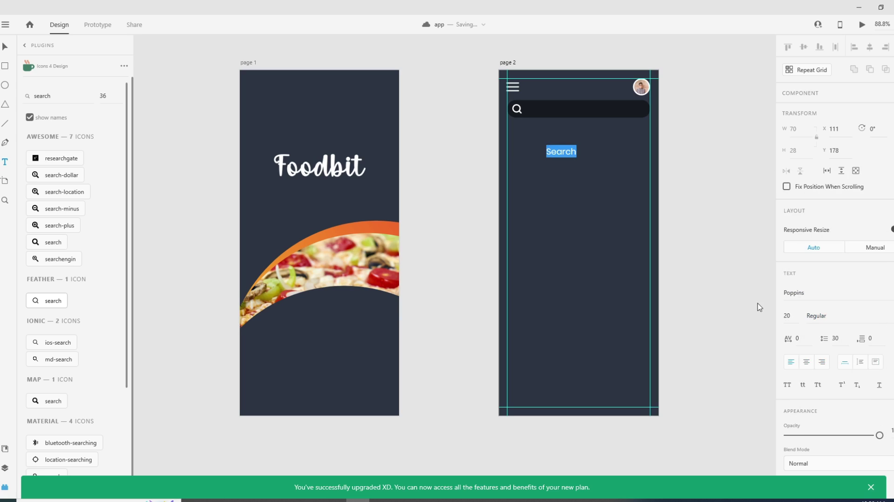
left_click(795, 315)
key("Down")
key("Down")
key("Down")
key("Escape")
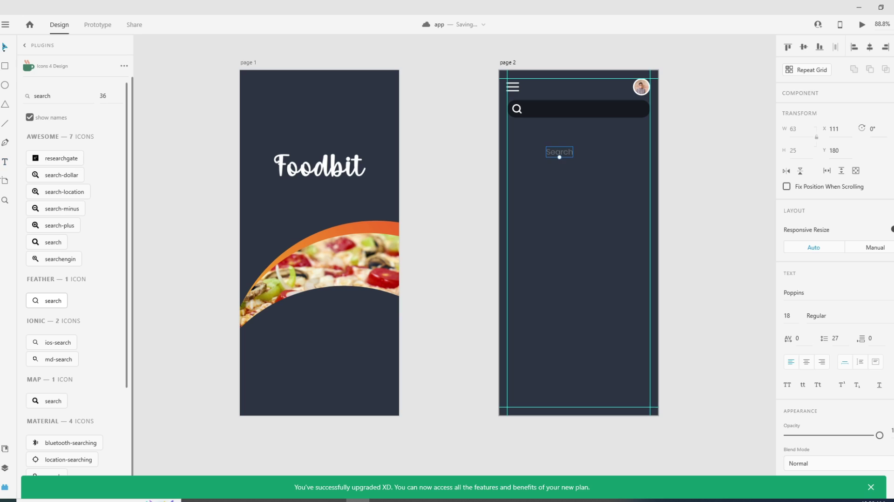
left_click_drag(565, 153, 554, 103)
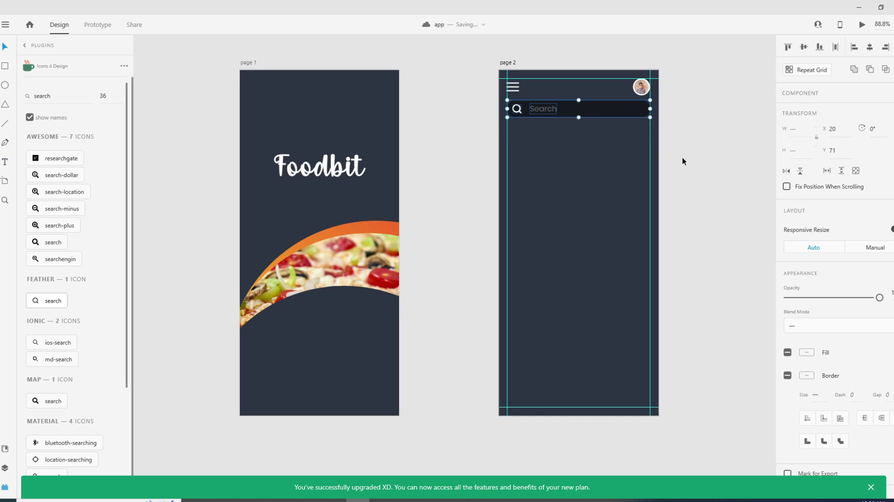
left_click(661, 201)
- Add the Poppins Bold 20 heading "Food Menu" below the search bar and colour it orange #EF952C
key("ctrl+1")
key("t")
left_click(523, 111)
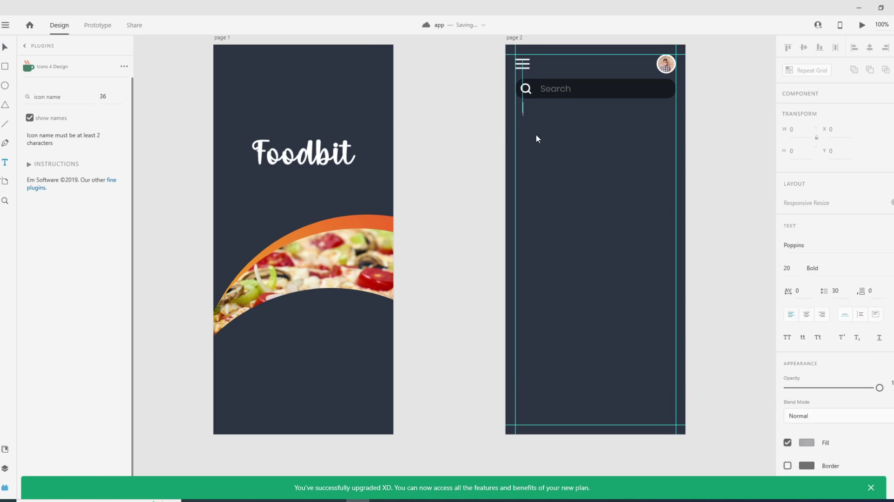
type("Fo")
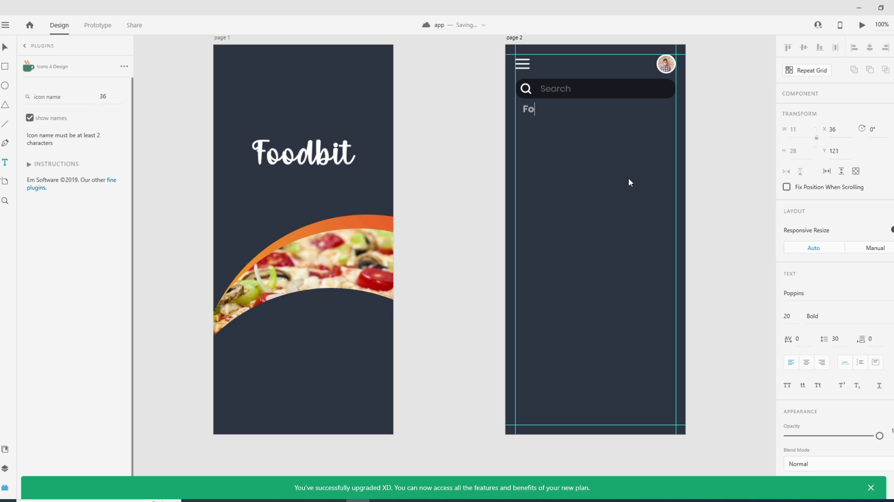
type("od Menu")
key("ctrl+a")
scroll(806, 355, "down", 3)
left_click(806, 389)
left_click(686, 446)
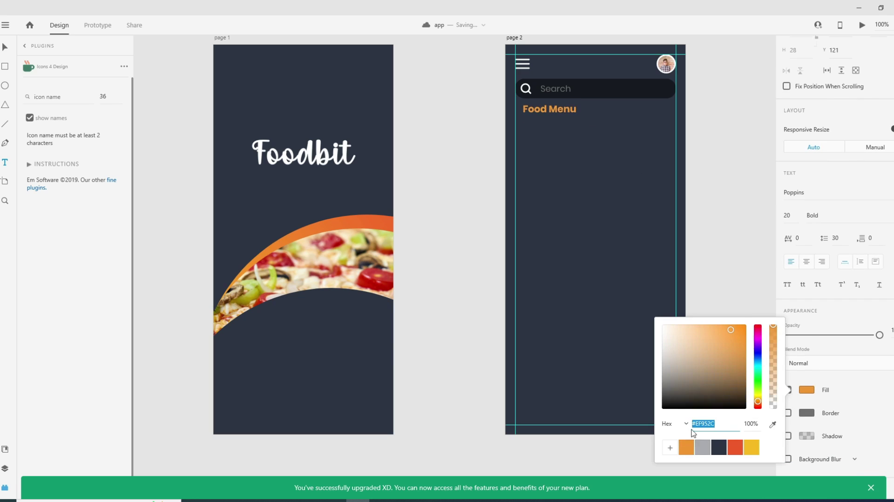
left_click(840, 317)
- Align "Food Menu" to the left guide, copy it just below and change the copy's text to "Choose your best food a hove great day"
key("v")
left_click_drag(560, 110, 558, 128)
key("Escape")
double_click(560, 125)
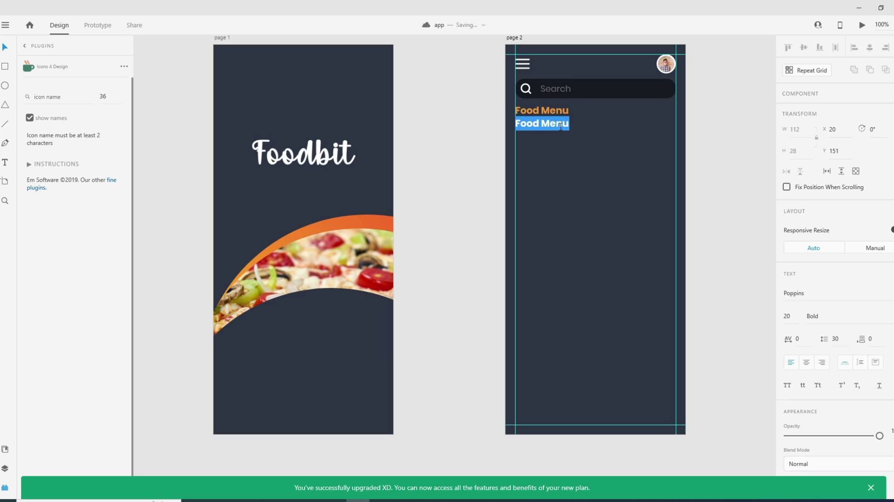
type("Choo")
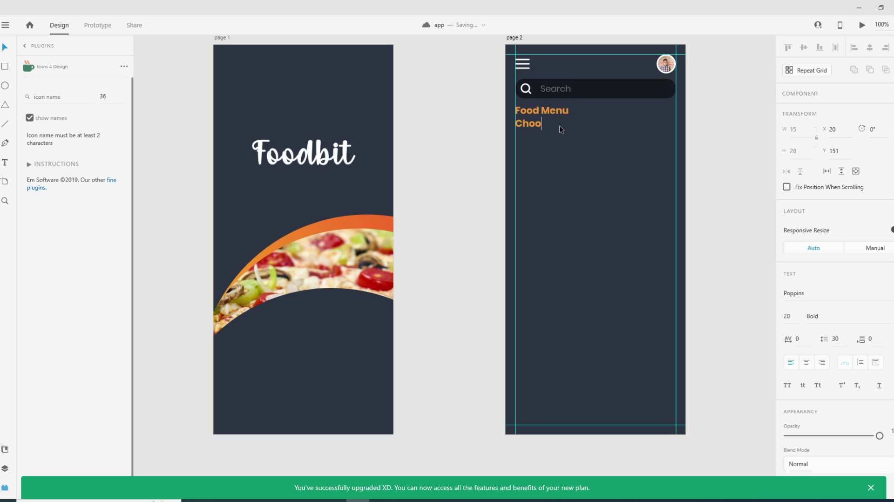
type("se your best food ah")
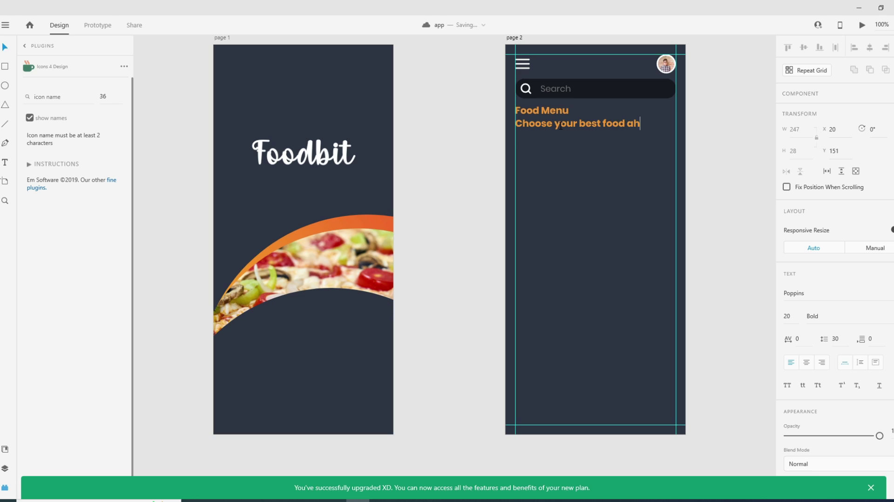
type("ove great day")
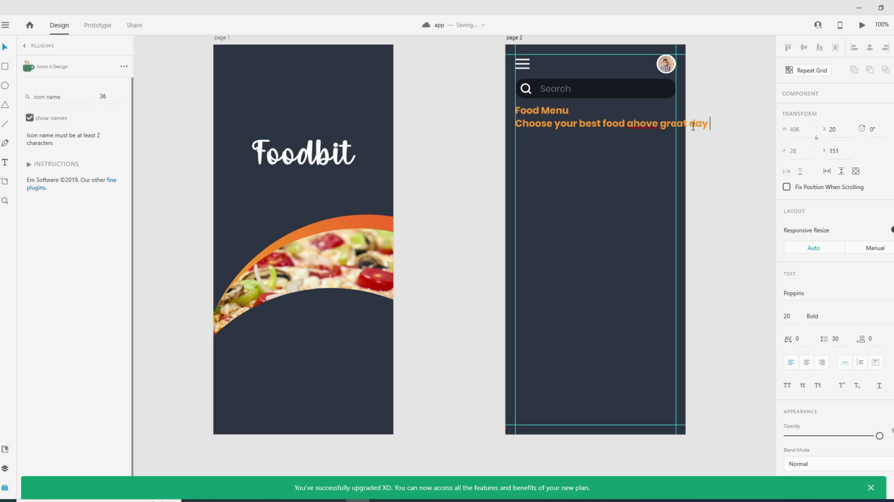
left_click(635, 126)
- Set the tagline below "Food Menu" to size 13 with Regular weight
left_click_drag(709, 124, 515, 131)
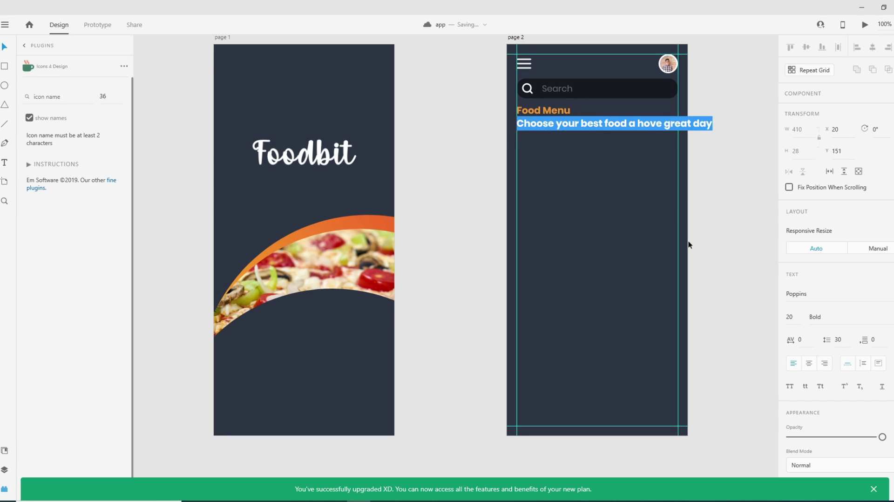
left_click(794, 319)
key("Down")
key("Down")
key("Down")
key("Down")
key("Down")
key("Down")
key("Down")
key("Return")
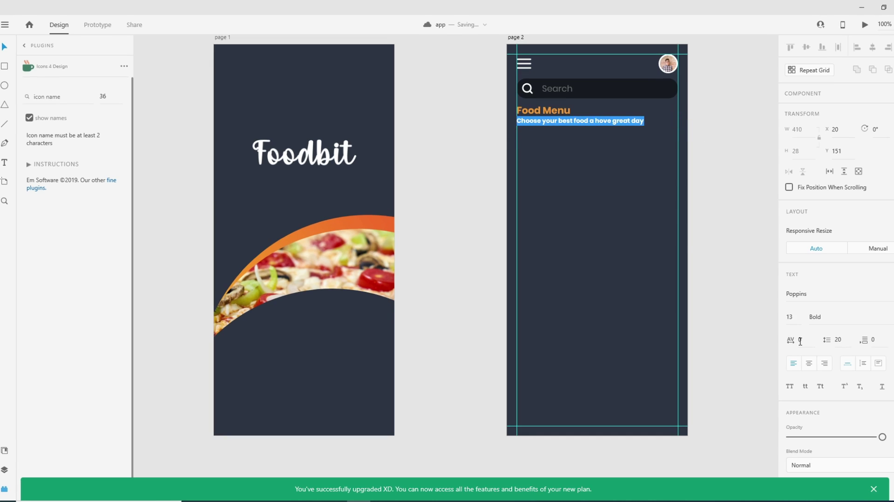
left_click(815, 317)
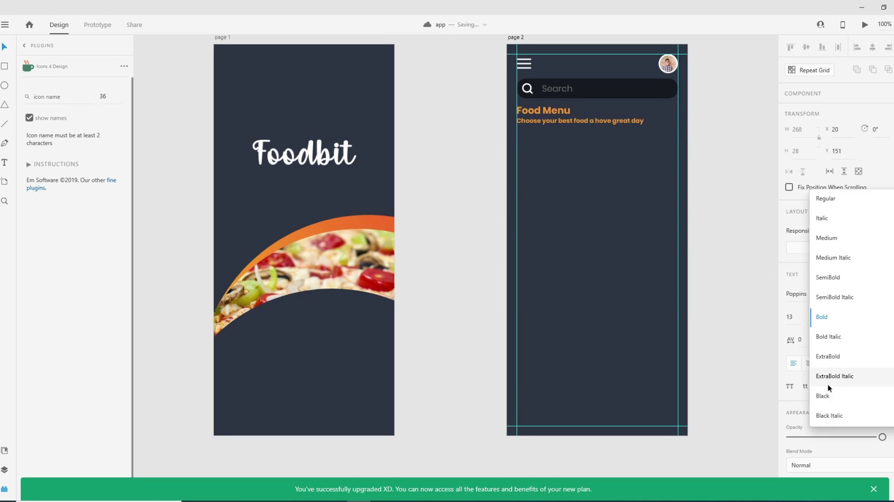
left_click(825, 202)
- Change the tagline's fill to the saved grey swatch
scroll(833, 279, "down", 3)
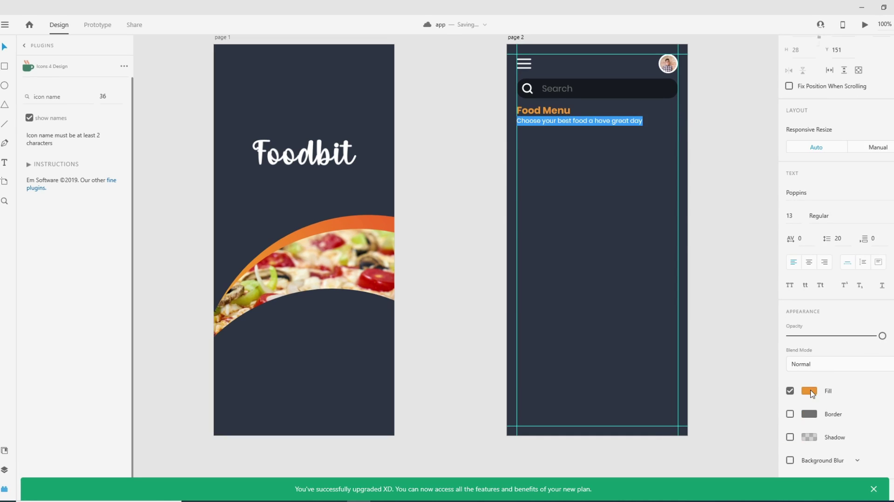
left_click(809, 390)
left_click(705, 448)
left_click(7, 47)
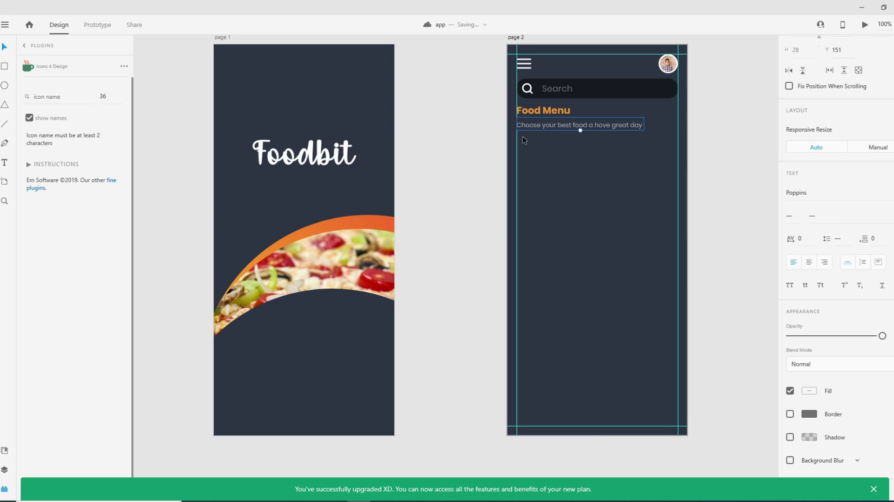
left_click(552, 138)
- Draw a card rectangle about 167 by 248 px below the tagline and centre it horizontally on page 2 at X 104, Y 203
left_click(5, 66)
mouse_move(564, 166)
left_mouse_down()
mouse_move(637, 284)
mouse_move(646, 282)
left_mouse_up()
left_click(3, 49)
left_click_drag(604, 224, 636, 207)
left_click_drag(597, 264, 597, 266)
left_click_drag(613, 216, 612, 210)
- Fill the card rectangle with the near-black colour sampled from the search bar
left_click(810, 380)
left_click(775, 419)
left_click(592, 90)
left_click(814, 379)
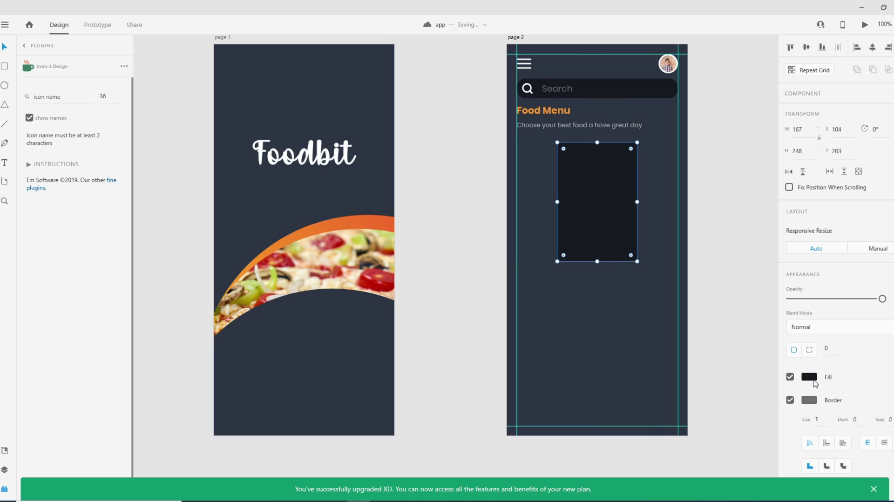
- Give the card an orange #EF952C border with size 3
left_click(815, 402)
left_click(688, 458)
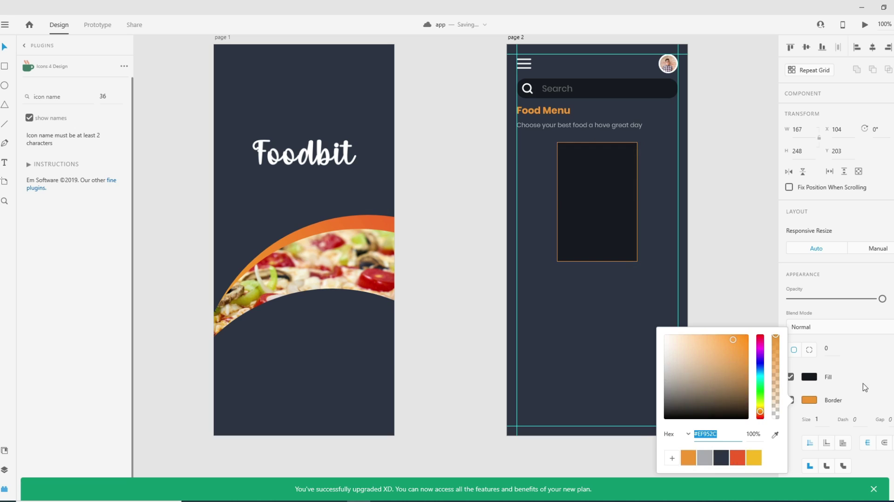
left_click(845, 391)
left_click(817, 419)
type("3")
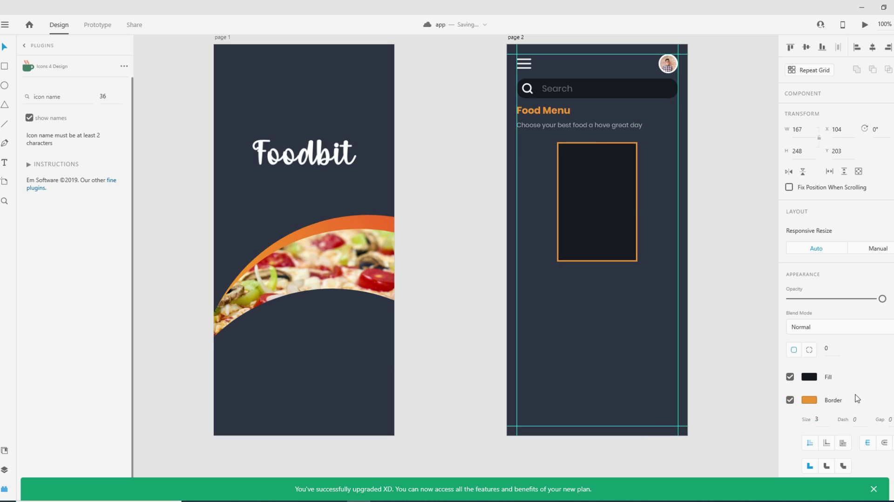
- Round the card's corners to a radius of 10
left_click(830, 348)
type("6")
key("Return")
left_click(587, 237)
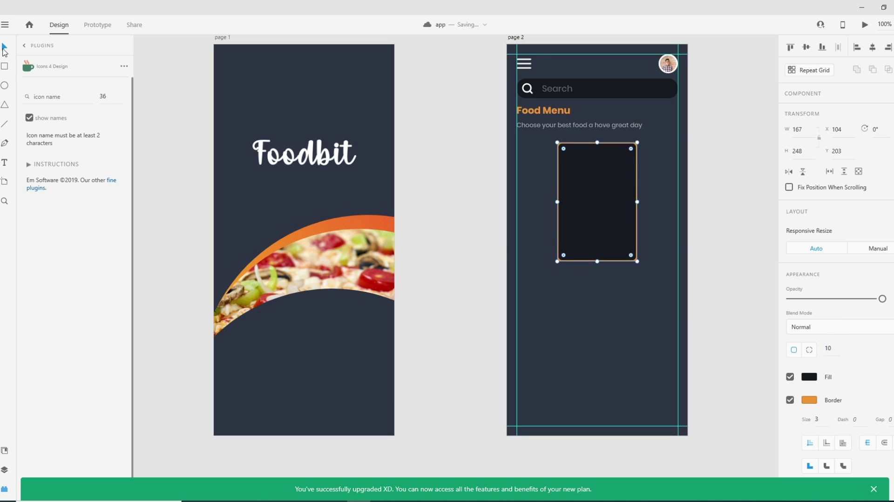
left_click(576, 278)
- Draw an image placeholder rectangle in the upper part of the card and round its corners to 10
left_click(5, 67)
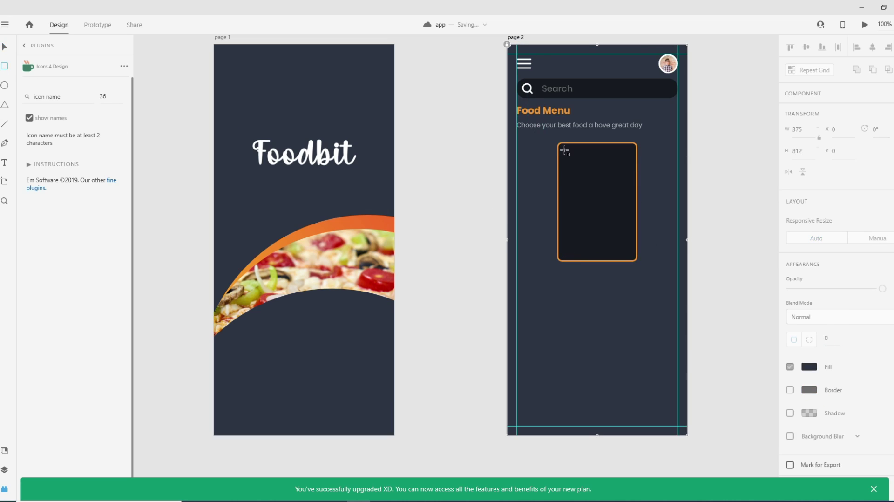
left_click_drag(563, 149, 633, 213)
left_click(828, 346)
key("Return")
- Resize the white placeholder to 149 by 133 px and centre it in the card at X 113, Y 212
left_click_drag(601, 183, 602, 182)
left_click_drag(562, 210, 561, 211)
left_click_drag(647, 164, 598, 179)
left_click(872, 48)
left_click(608, 179)
key("Up")
key("Up")
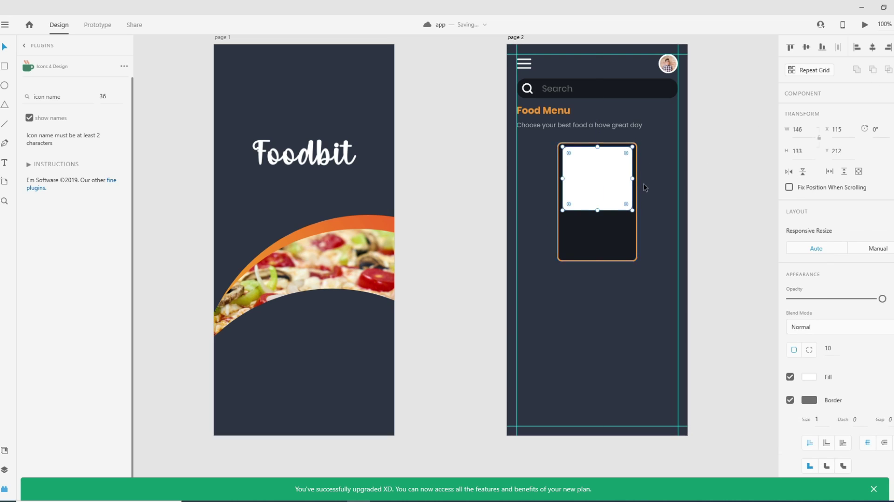
left_click_drag(633, 179, 602, 178)
left_click(872, 47)
left_click(644, 173)
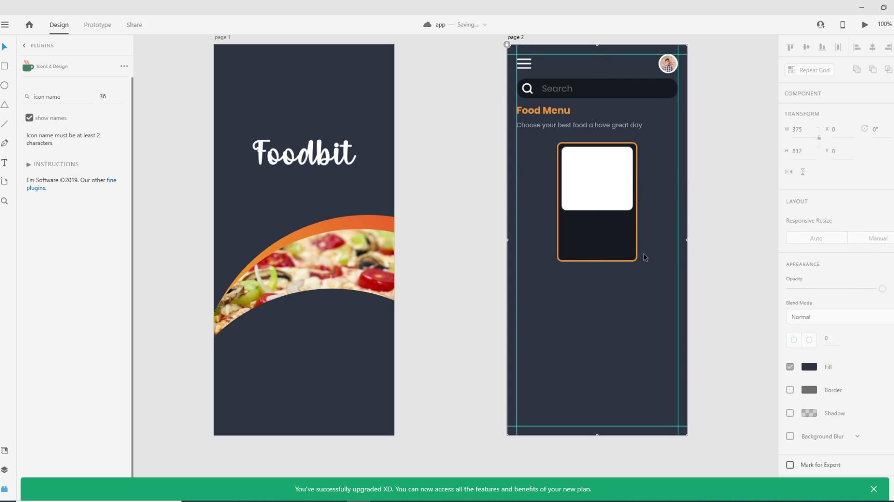
- Fill the placeholder with the baked-turkey dinner photo from the Creaq Grafix folder
key("alt+Tab")
left_click_drag(152, 84, 600, 184)
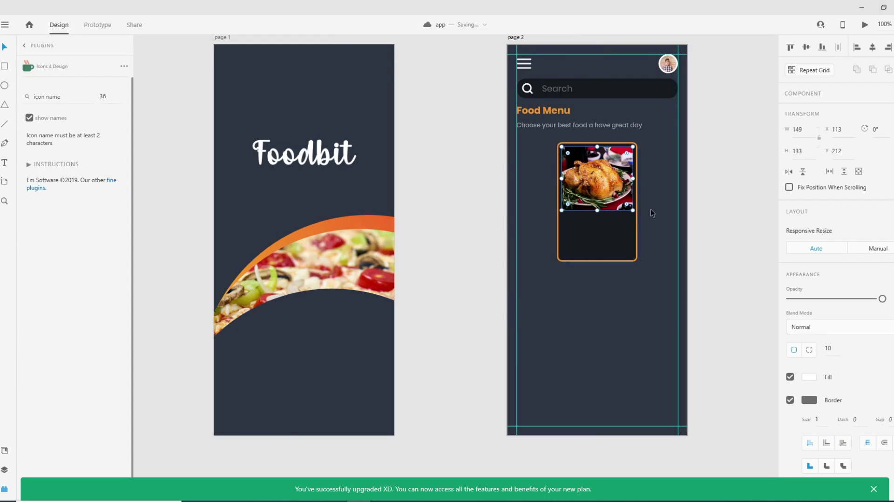
left_click(644, 256)
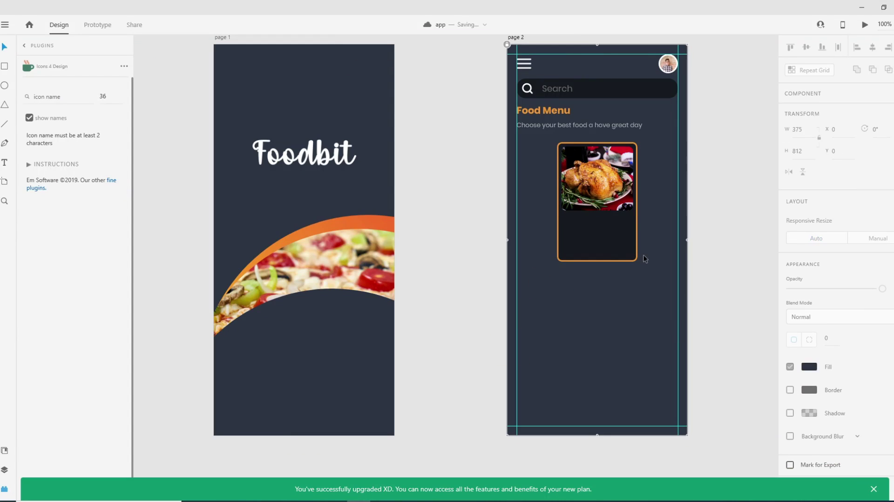
- Add the text "Chicken" beneath the photo in the card and set its weight to Regular
left_click(5, 163)
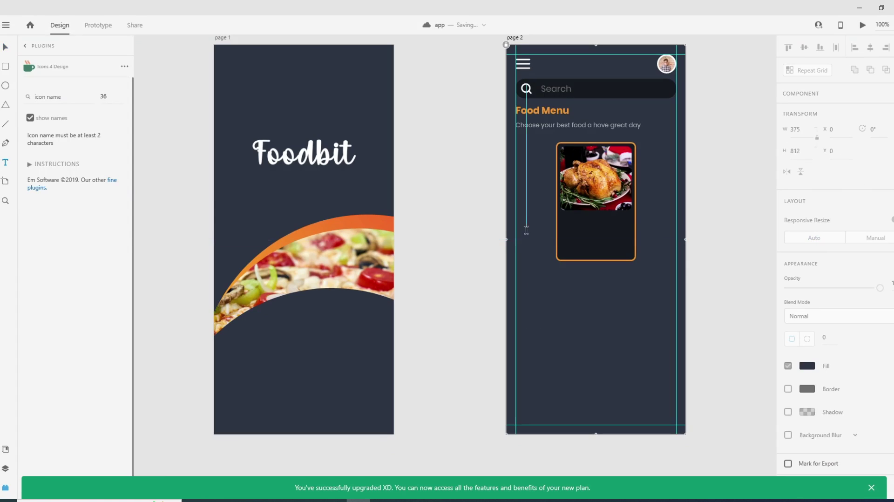
left_click(562, 218)
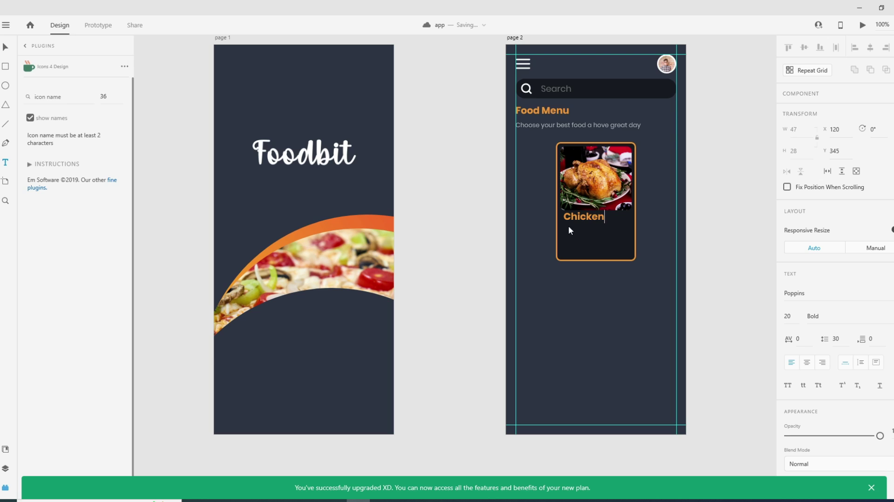
left_click_drag(607, 216, 562, 217)
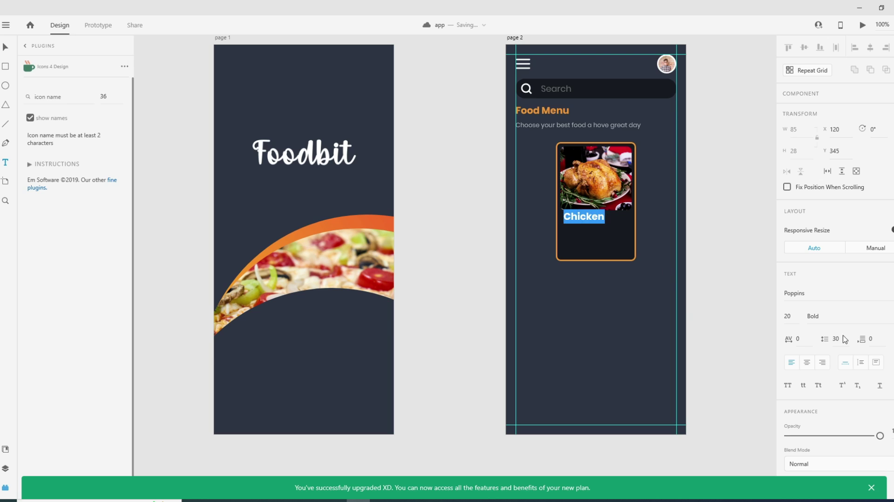
left_click(826, 315)
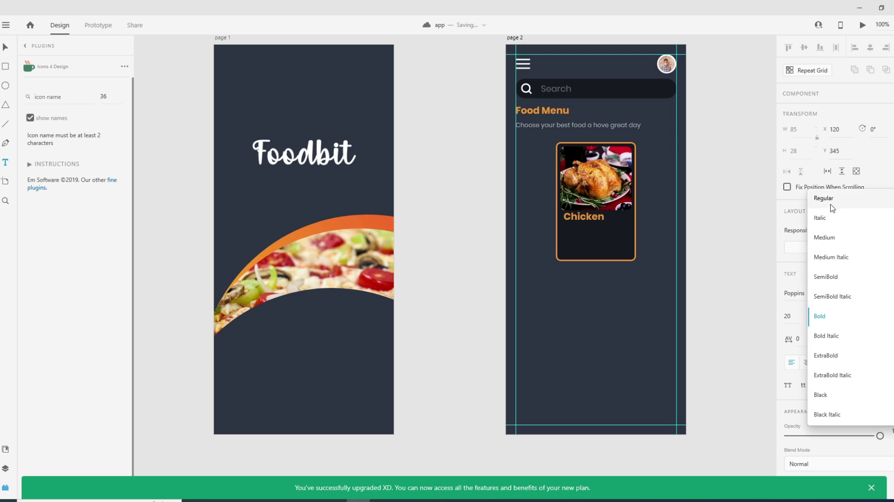
left_click(831, 199)
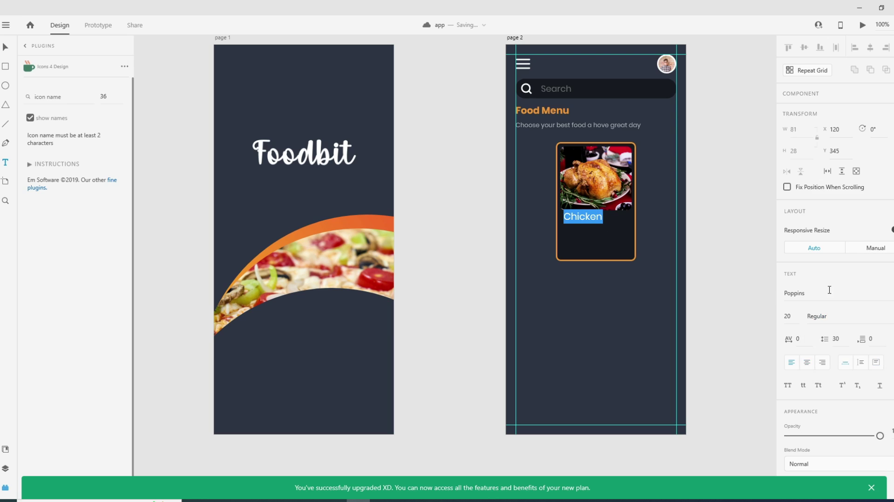
- Set the Chicken label's font size to 15
left_click(795, 316)
key("Down")
key("Down")
key("Down")
key("Down")
key("Down")
key("Down")
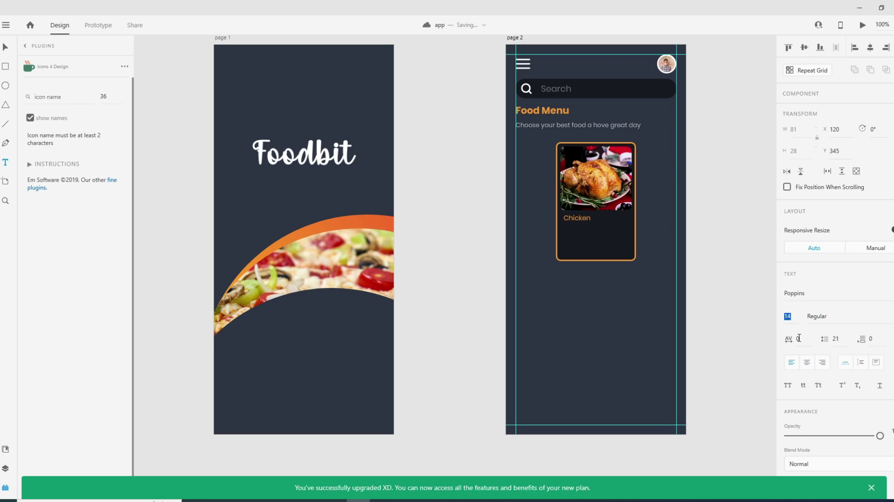
key("Up")
key("Up")
key("Down")
key("Return")
- Fill the Chicken label with white #FFFFFF and line it up with the photo's left edge
scroll(833, 354, "down", 3)
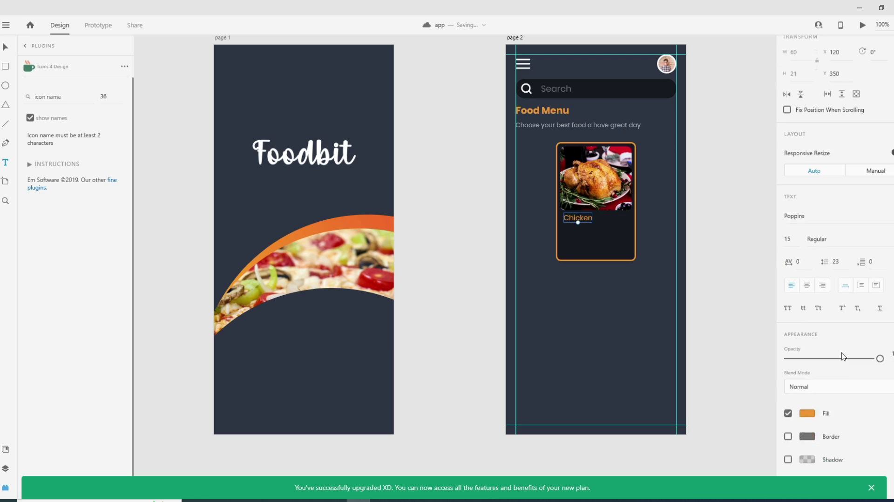
left_click(808, 389)
left_click_drag(671, 339, 663, 325)
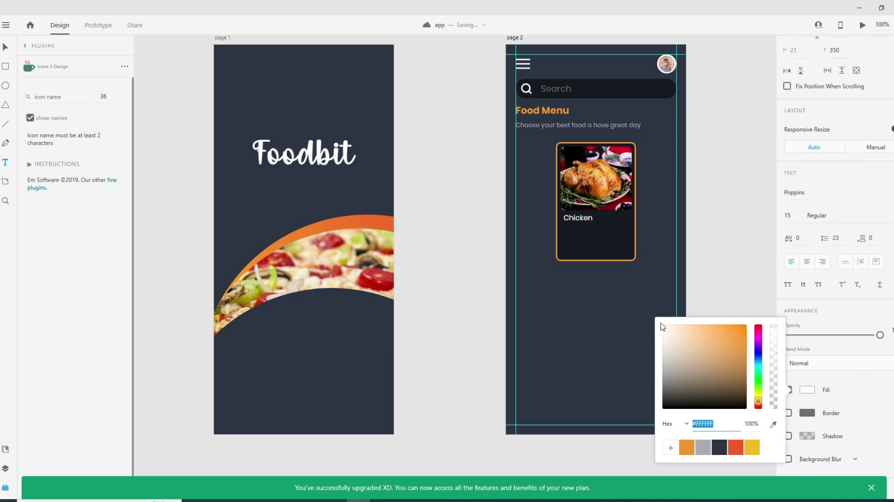
key("Escape")
left_click_drag(579, 215, 576, 214)
left_click(593, 300)
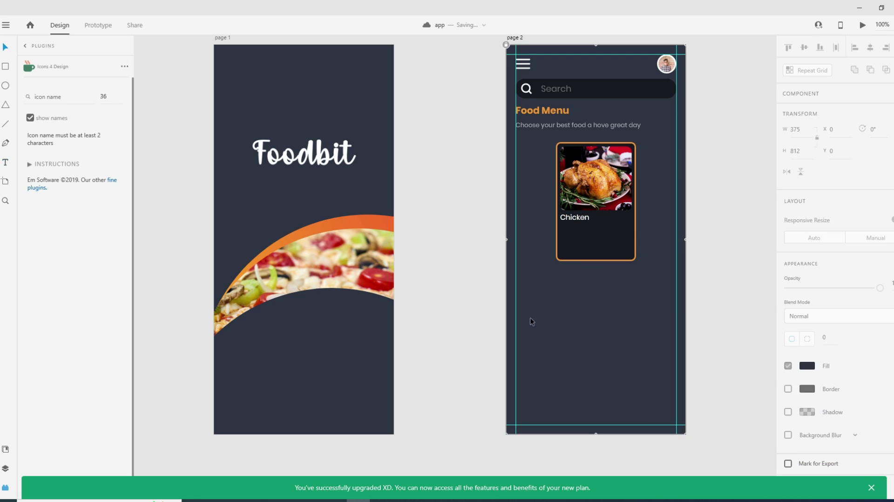
- Import the star icon from the Creaq Grafix folder and place it below the card at about 30 by 29 px
scroll(538, 346, "down", 2)
left_click(264, 500)
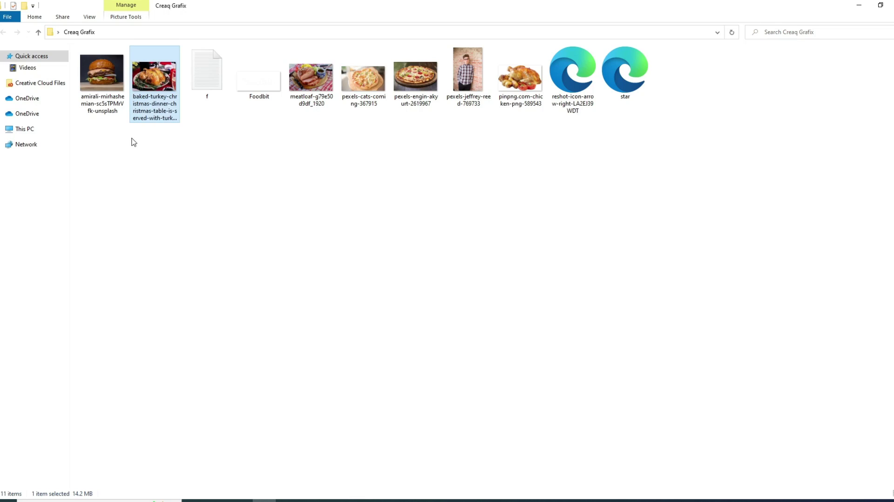
left_click_drag(626, 88, 611, 298)
left_click_drag(653, 356, 553, 297)
key("ctrl+z")
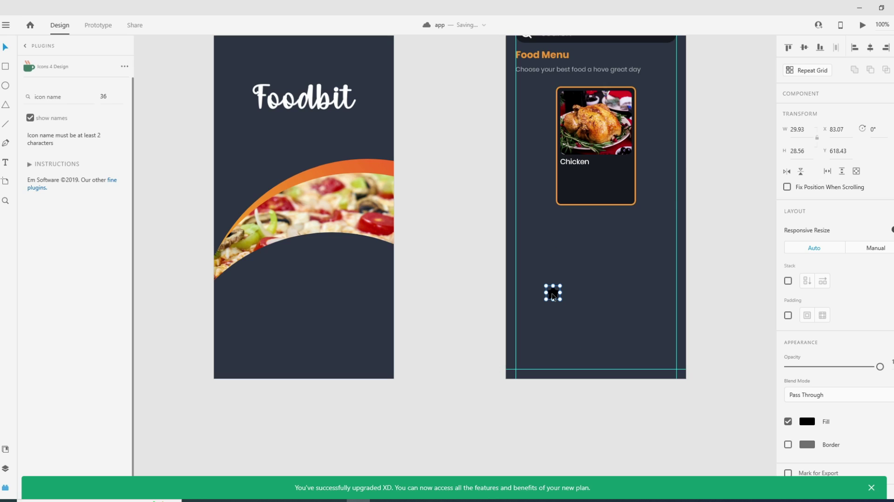
- Give the star a linear gradient fill from red-orange #F15A27 to yellow #F6B91D
left_click(811, 423)
left_click(705, 349)
left_click(695, 374)
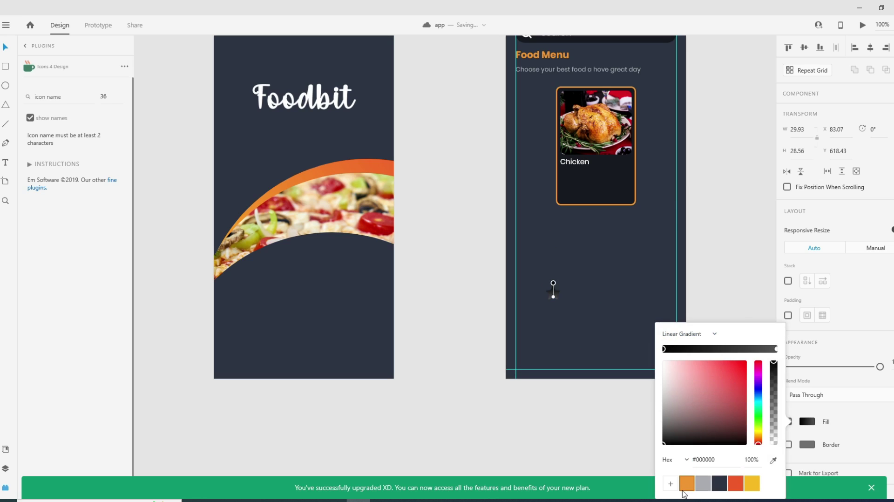
left_click(735, 483)
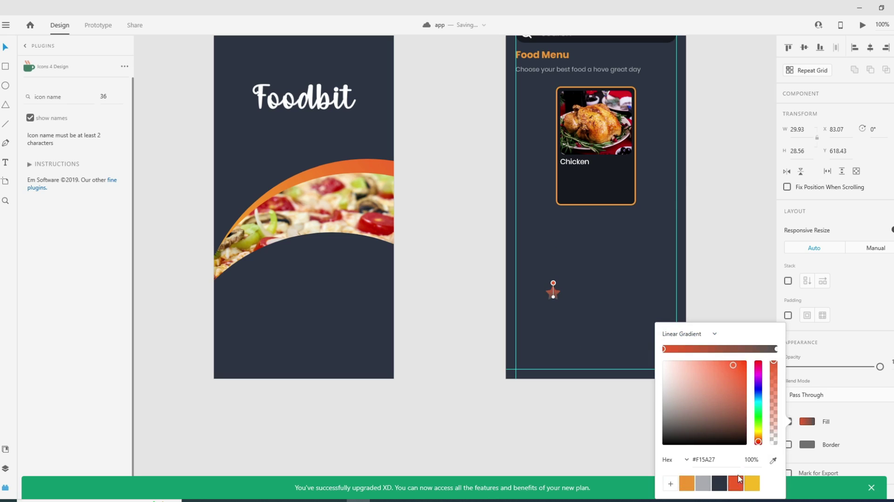
left_click(775, 350)
left_click(751, 484)
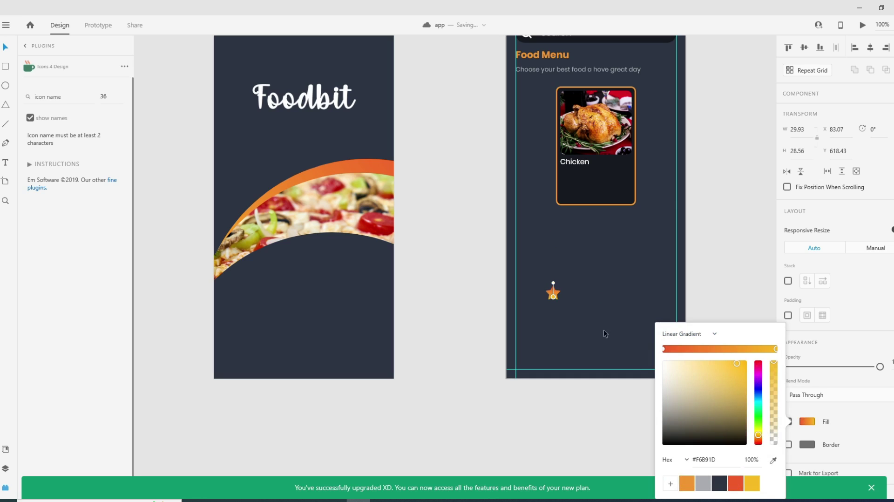
- Tilt the star's gradient so it runs diagonally from the upper right to the lower left
left_click(554, 283)
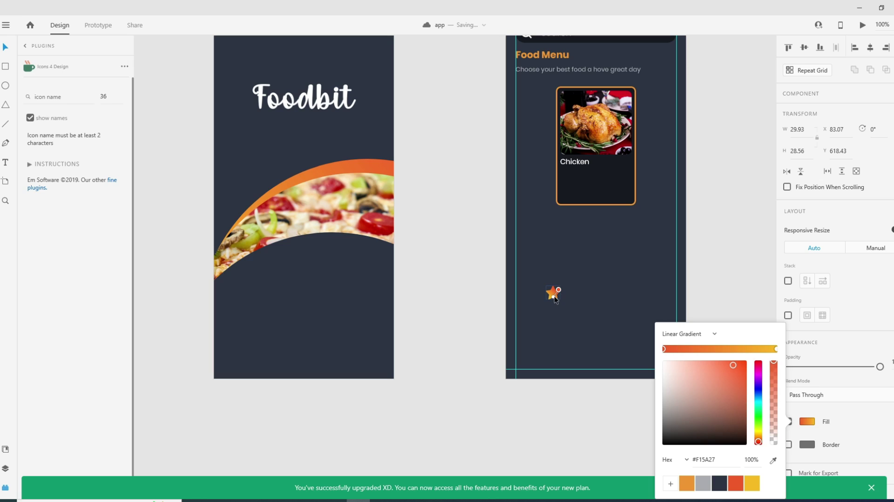
left_click(552, 295)
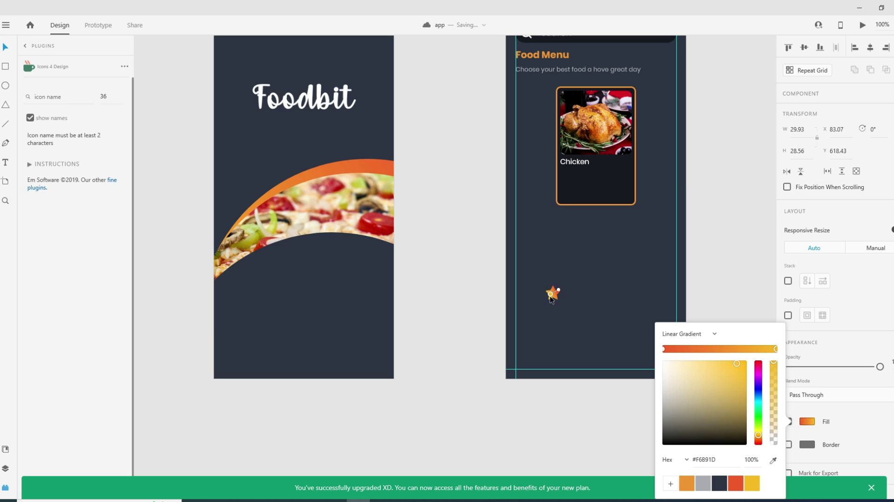
left_click(585, 311)
- Duplicate the star into a row of five, scale the row down and place it beneath the Chicken label
left_click_drag(553, 295, 580, 299)
left_click_drag(624, 299, 602, 172)
left_click(614, 289)
right_click(576, 293)
left_click(598, 184)
left_click(603, 291)
left_click(600, 183)
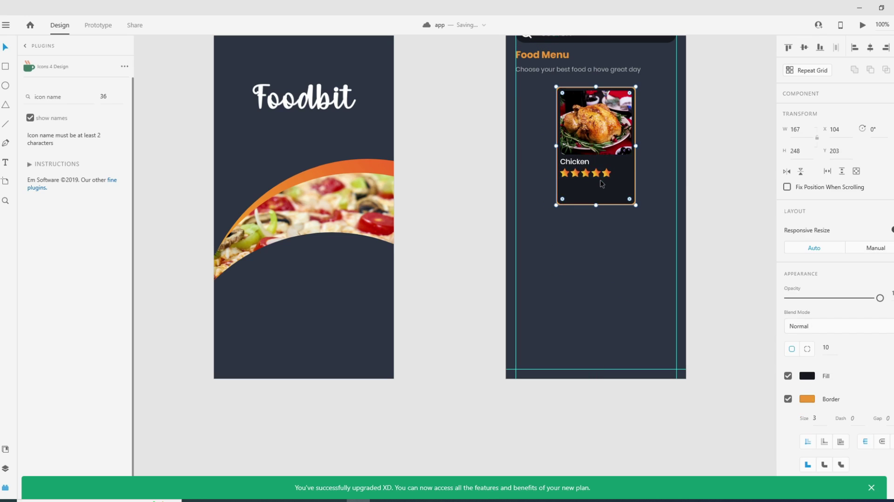
- Turn the fifth star into an outline by removing its fill and adding an orange #EF952C border
double_click(606, 173)
left_click(787, 411)
left_click(787, 435)
left_click(807, 434)
left_click(687, 483)
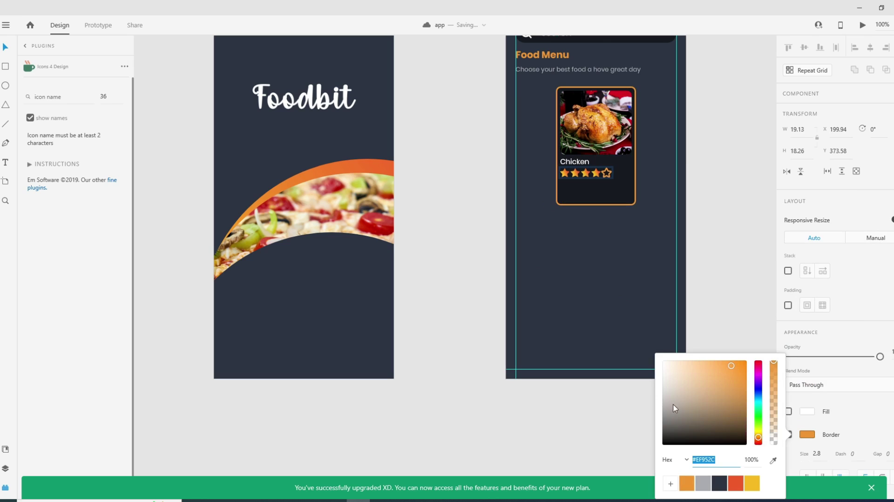
left_click(605, 412)
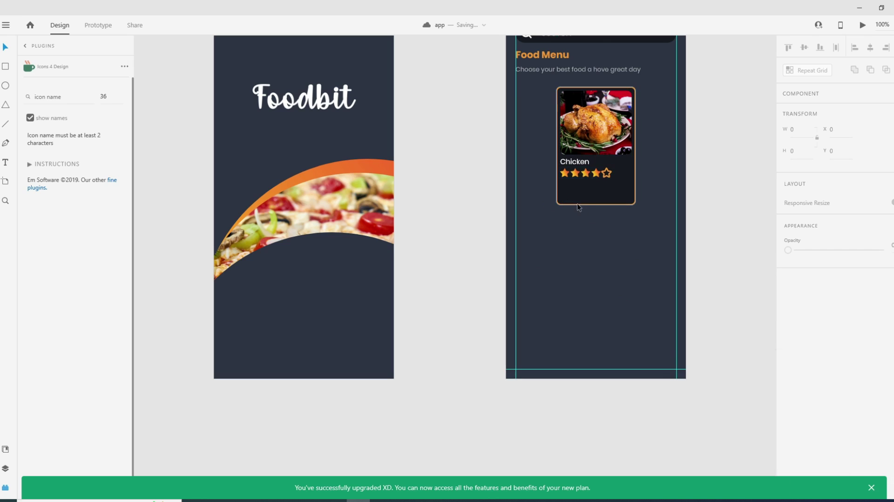
- Add the price text "$15" below the row of stars
left_click(7, 163)
left_click(566, 188)
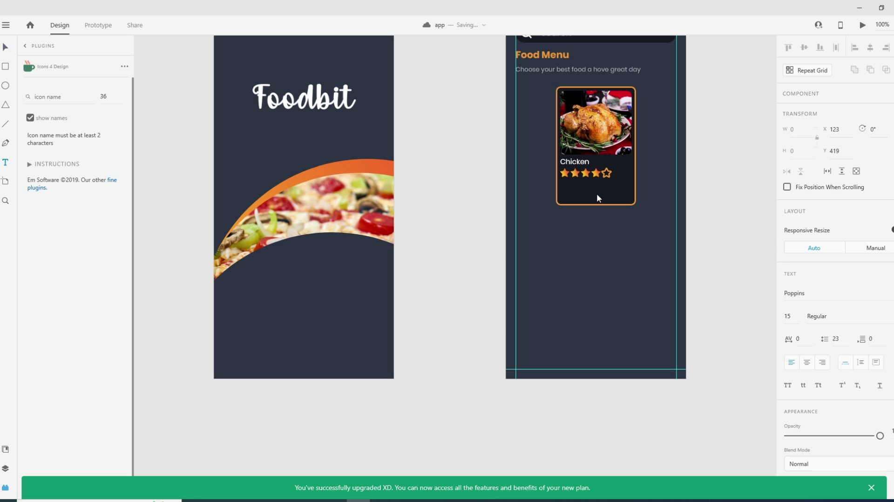
type("$15")
key("Escape")
- Set the $15 price's font size to 20
left_click(575, 186)
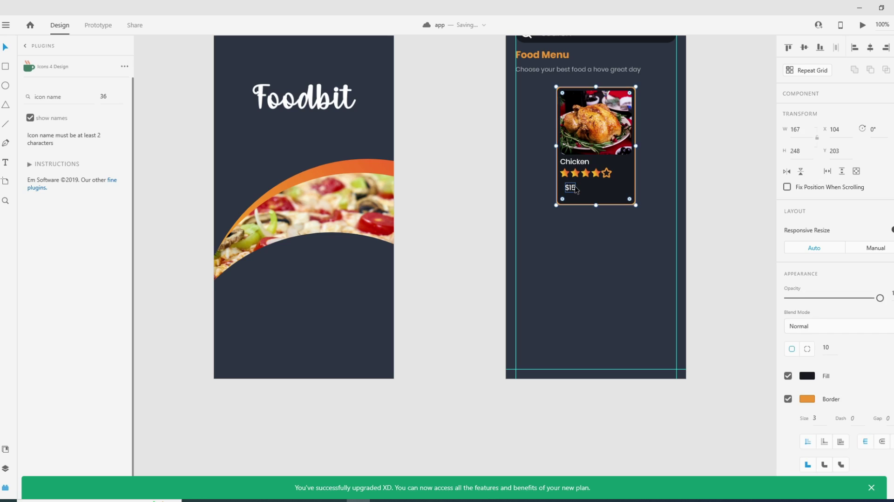
double_click(571, 187)
left_click(790, 318)
key("Up")
key("Up")
key("Up")
key("Up")
key("Up")
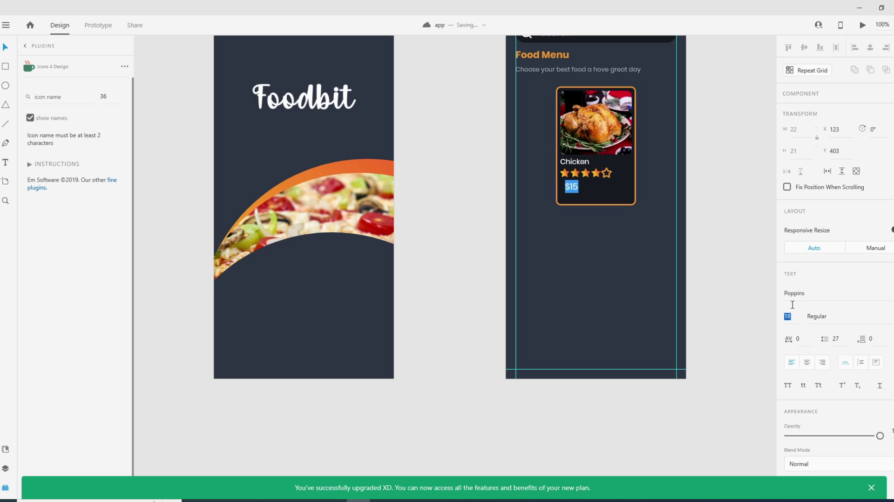
- Make the $15 price Bold and align it with the left edge of the stars
left_click(890, 313)
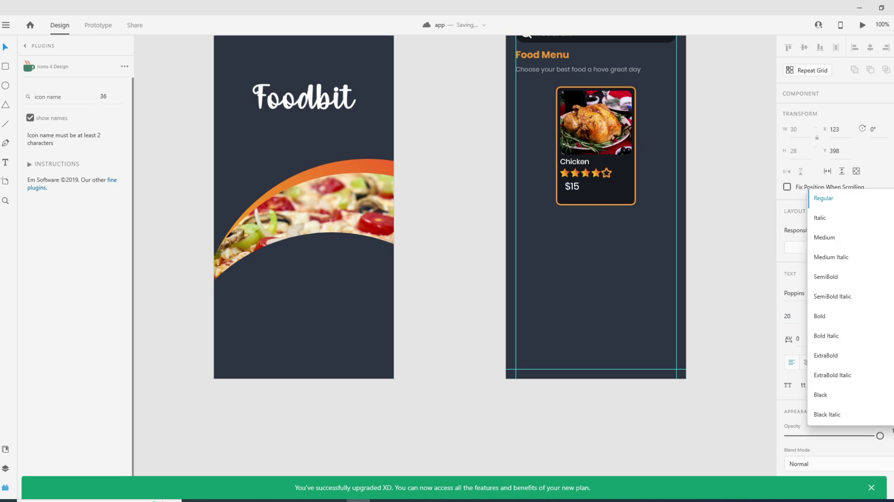
left_click(825, 314)
key("Escape")
left_click_drag(577, 189, 572, 191)
left_click(599, 242)
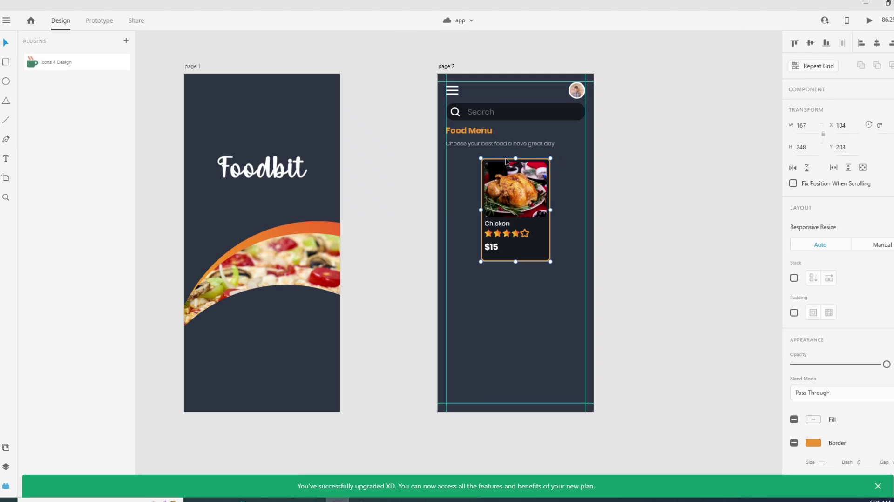
- Place a copy of the Chicken card on each side of the original, at X -93 and X 301, level at Y 203
left_click_drag(505, 161, 435, 165)
left_click(486, 289)
left_click_drag(451, 275, 604, 208)
left_click(809, 44)
left_click(531, 302)
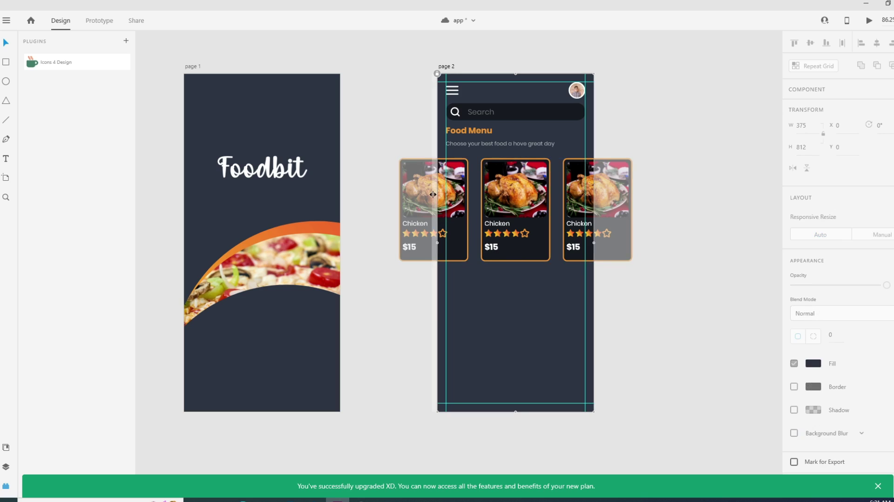
- Replace the photo in the left card with the burger image from the Creaq Grafix folder
left_click(433, 195)
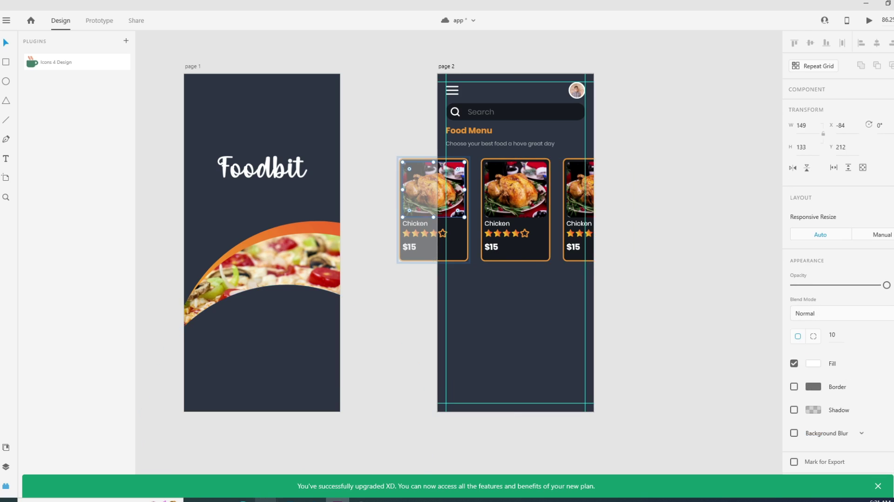
mouse_move(266, 499)
left_click(319, 461)
left_click_drag(338, 496, 433, 186)
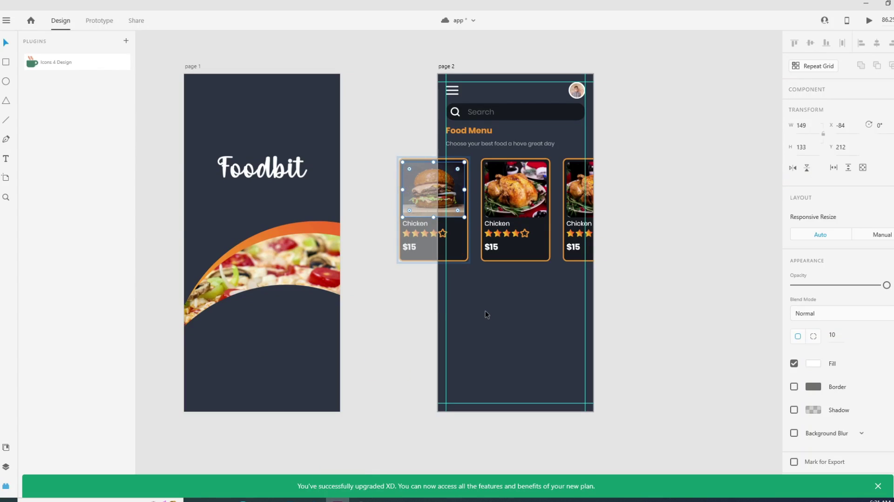
- Change the left card's name to "Burger" and its price to "$12"
left_click(485, 315)
left_click(417, 222)
left_click(453, 232)
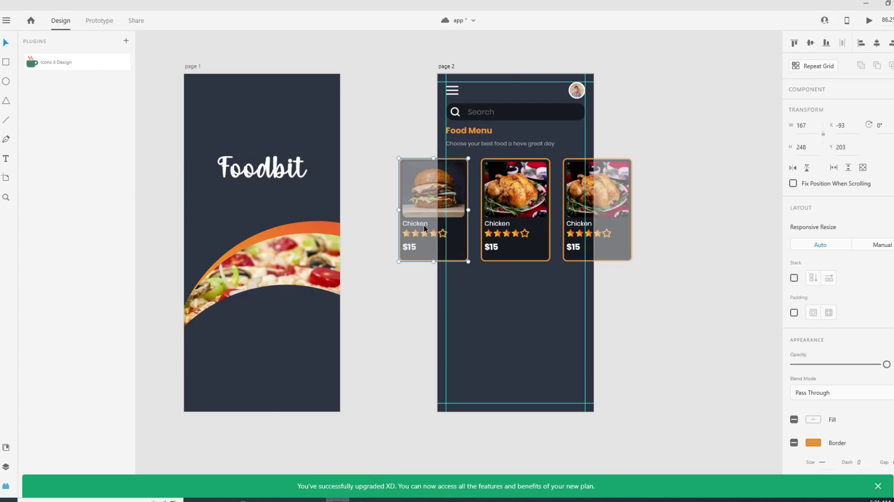
double_click(425, 225)
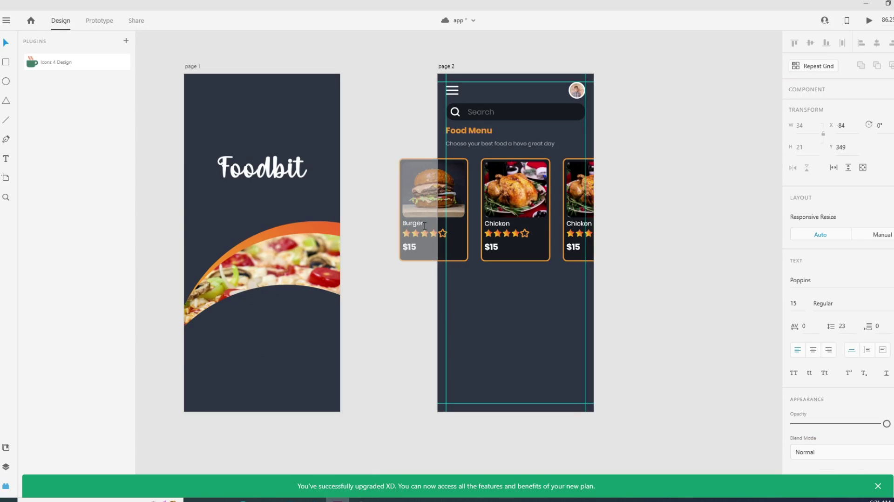
left_click(412, 247)
left_click(605, 209)
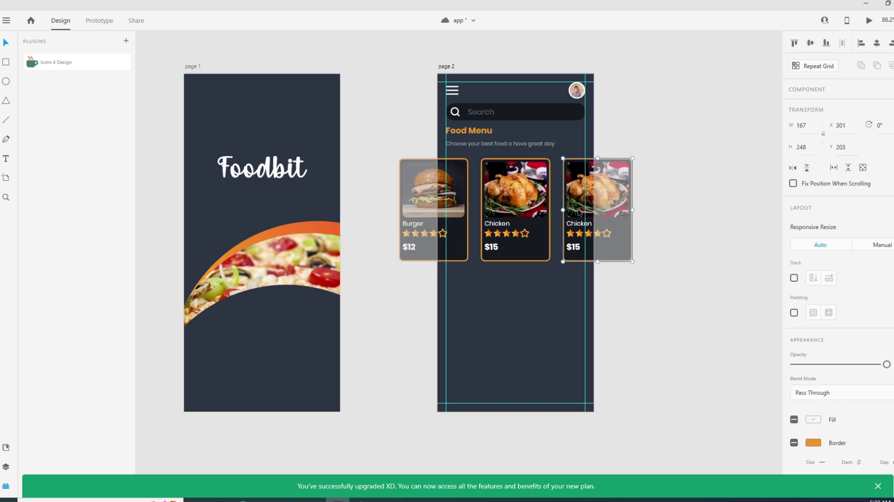
- Replace the right card's photo with the meatloaf image from the Creaq Grafix folder and change its name to "Meatloaf"
left_click(309, 467)
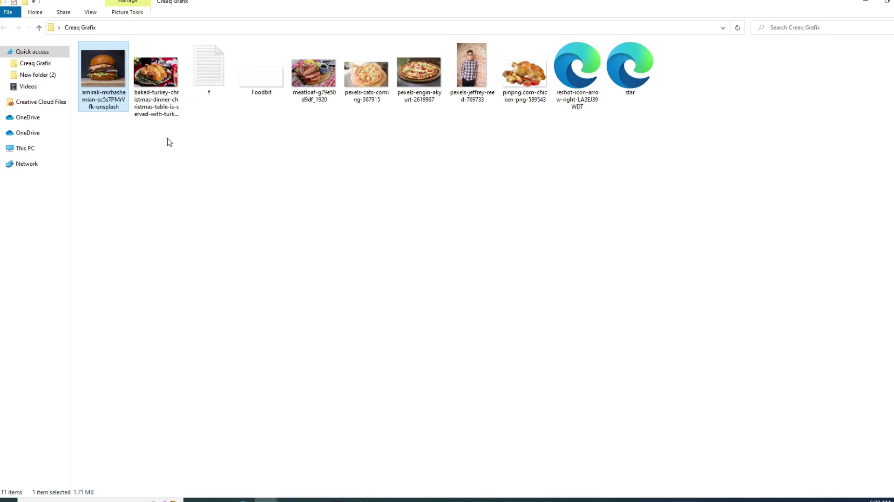
left_click_drag(311, 88, 588, 203)
double_click(582, 226)
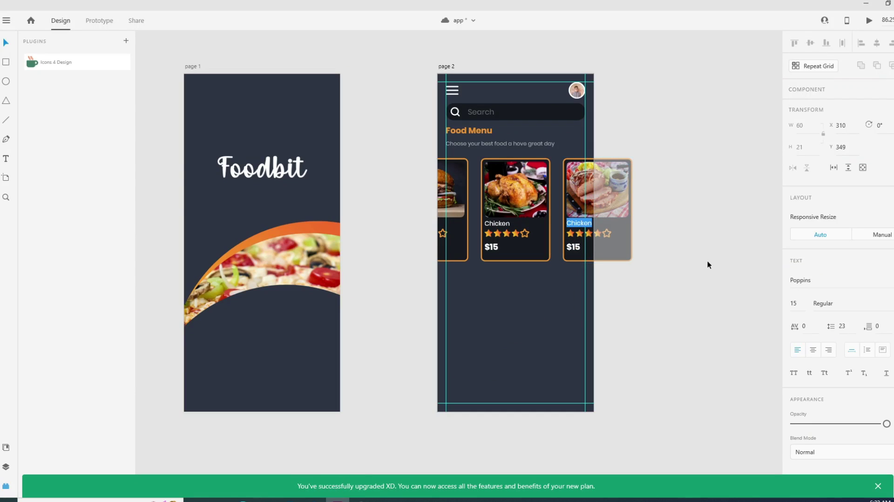
type("Meatloaf")
- Turn the Meatloaf card's fourth star into an outline with no fill and an orange border
left_click(599, 237)
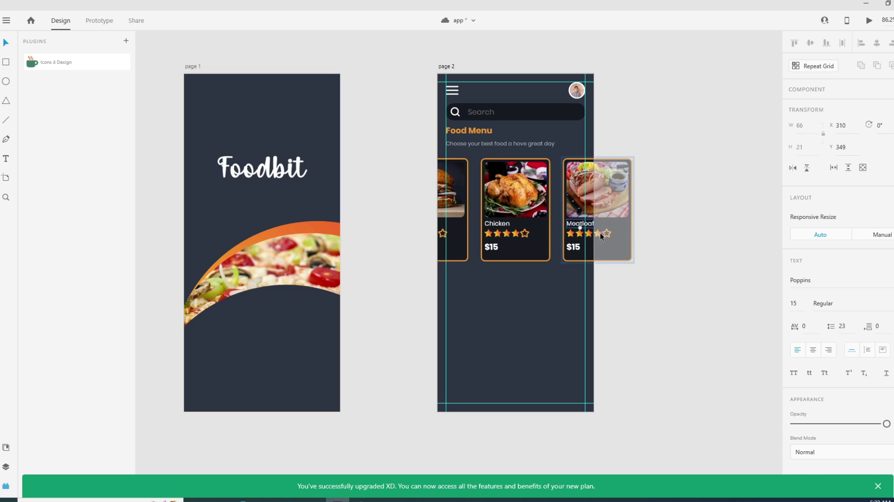
double_click(598, 235)
left_click(795, 409)
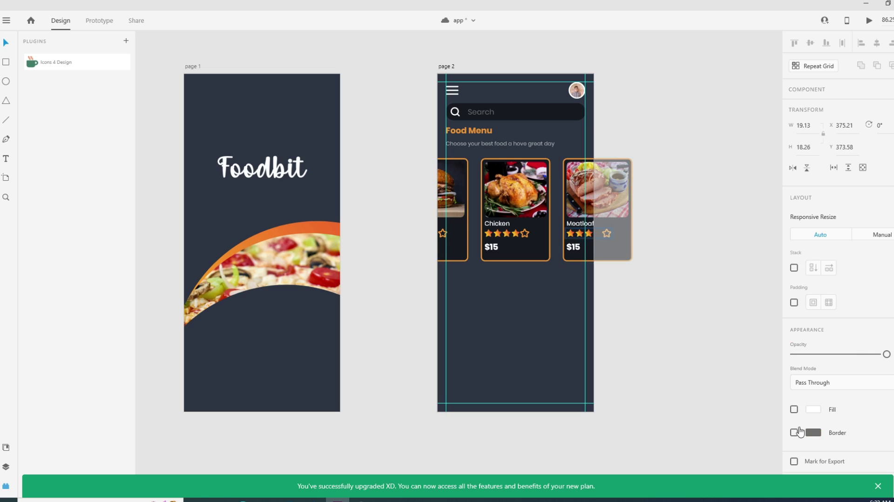
left_click(811, 434)
left_click(692, 481)
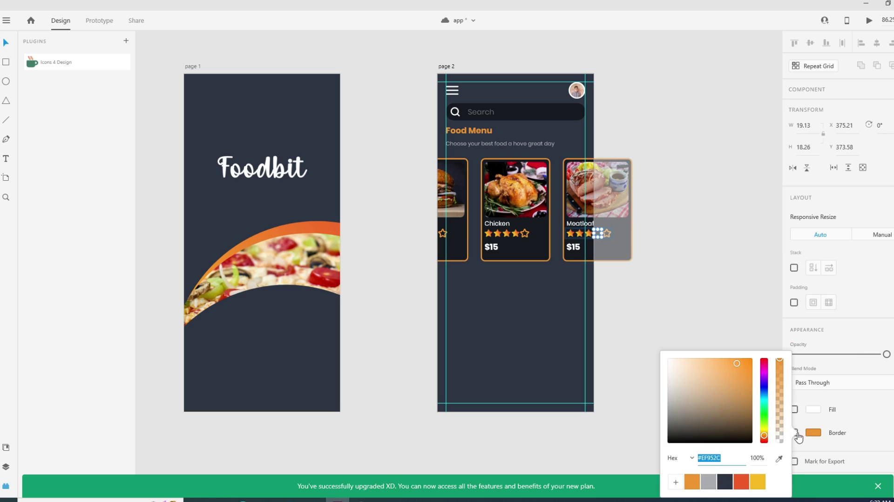
left_click(799, 440)
left_click(795, 433)
left_click(812, 432)
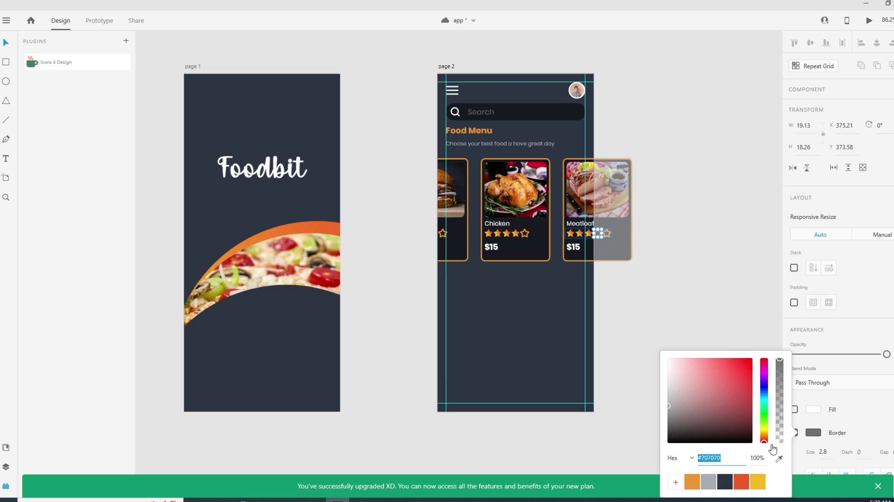
left_click(712, 482)
left_click(608, 319)
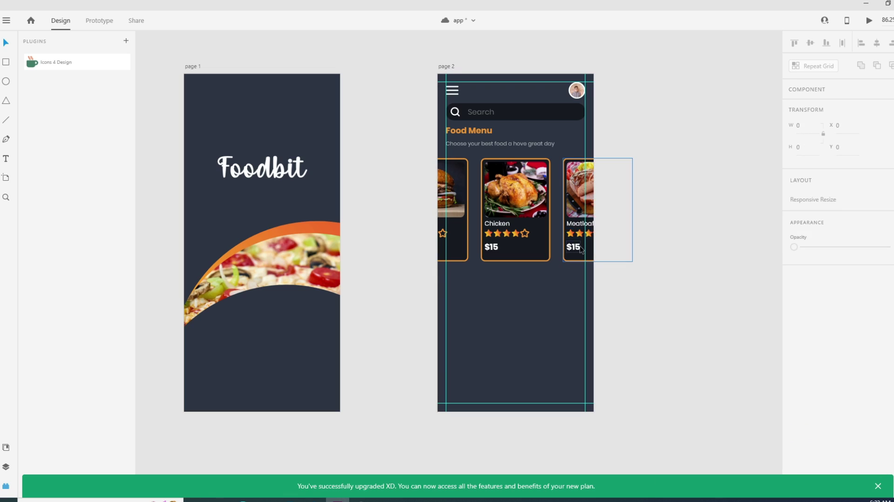
- Change the Meatloaf card's price to "$10"
double_click(575, 248)
double_click(573, 248)
double_click(579, 246)
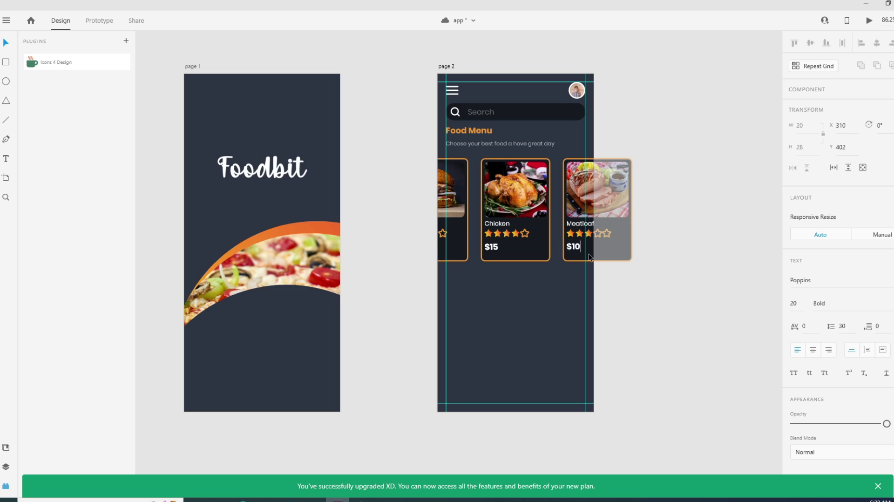
left_click(621, 290)
- Place a copy of the "Food Menu" heading below the food cards at X 20, Y 475 and change its text to "Best Food"
left_click_drag(463, 135, 461, 278)
double_click(461, 277)
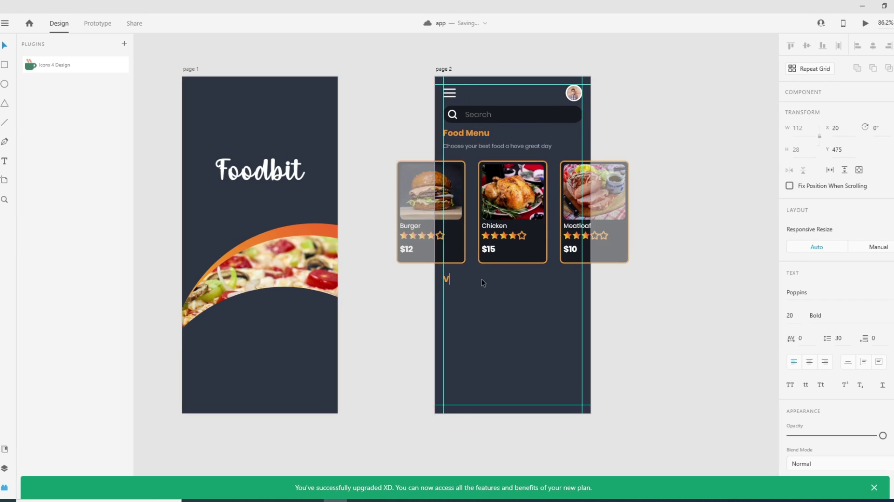
type("Best Food")
left_click(4, 46)
left_click(498, 297)
- Draw a 335 by 154 rectangle between the side guides below "Best Food" and give it a corner radius of 10
mouse_move(478, 280)
left_mouse_down()
mouse_move(474, 335)
mouse_move(583, 359)
left_mouse_up()
left_click(486, 303)
left_click(4, 65)
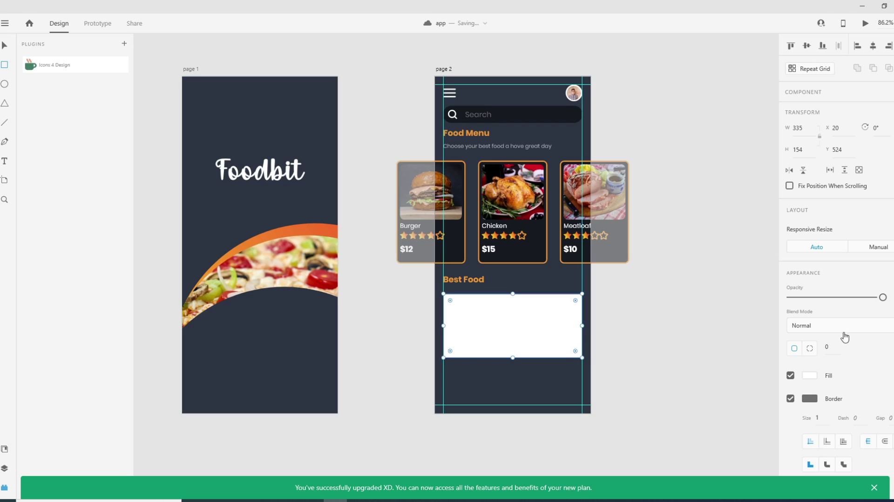
left_click(832, 345)
key("Return")
- Fill the new rectangle with the dark colour sampled from the search bar and give it an orange border of size 3
left_click(810, 375)
left_click(775, 418)
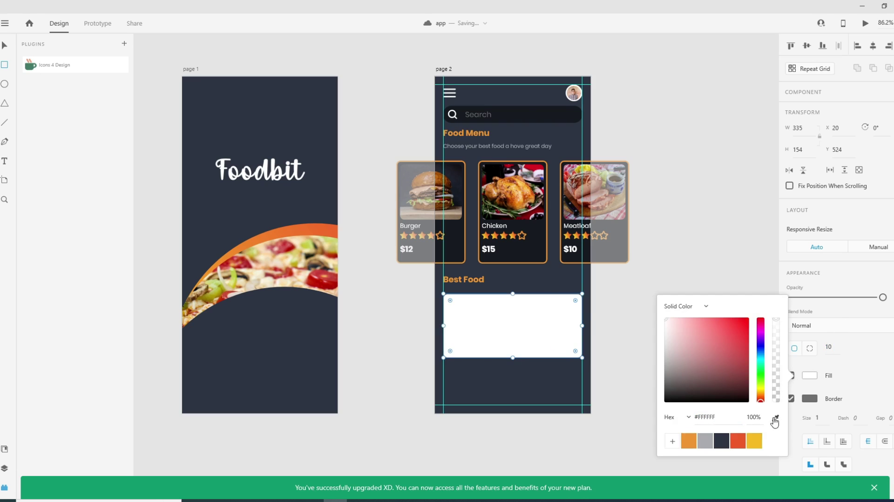
left_click(518, 114)
left_click(809, 399)
left_click(811, 399)
left_click(688, 455)
left_click(827, 418)
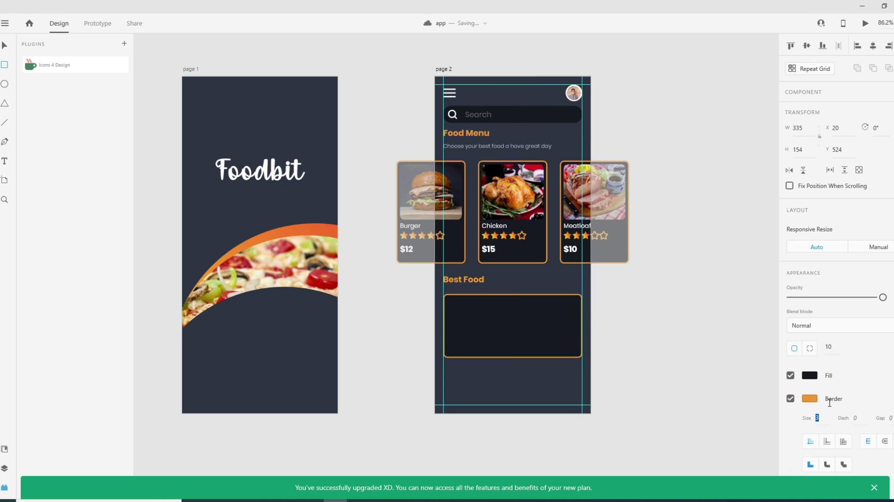
left_click(5, 45)
key("Escape")
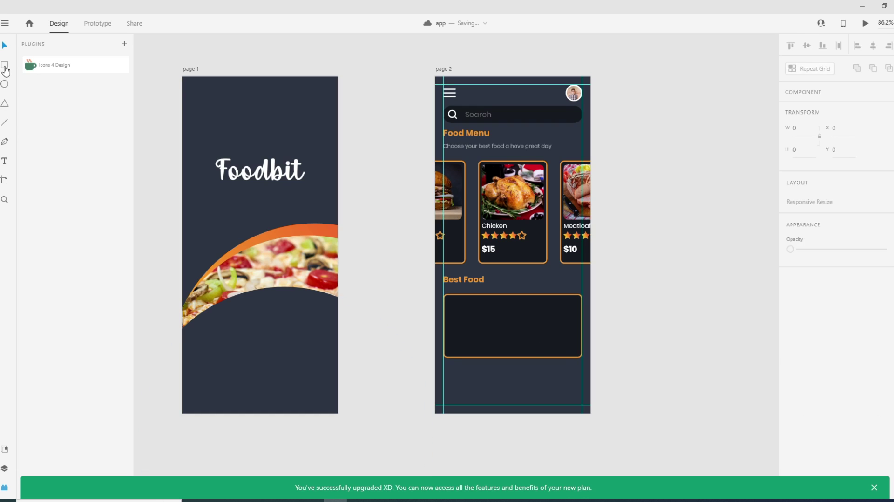
- Draw a photo frame of about 177 by 135 in the left part of the Best Food card and round its corners to 10
mouse_move(444, 297)
left_mouse_down()
mouse_move(450, 329)
mouse_move(516, 356)
left_mouse_up()
left_click(836, 351)
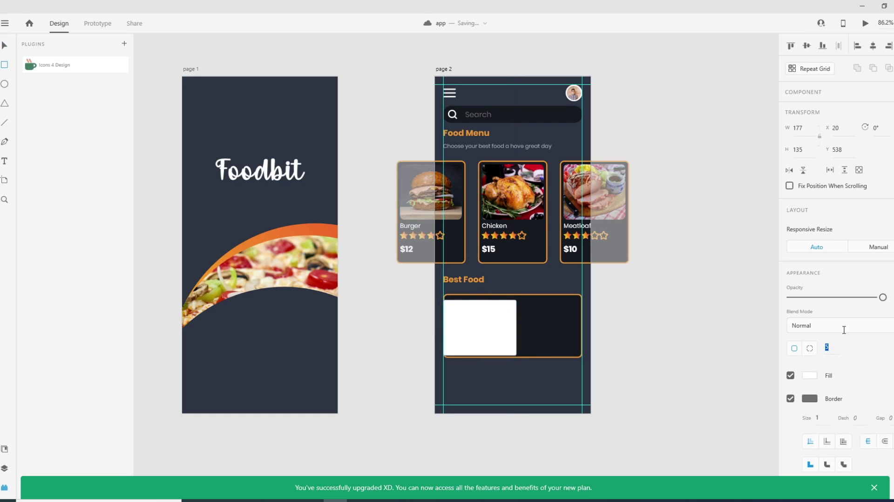
key("Return")
- Centre the photo frame vertically in the Best Food card and offset it to X 28, Y 534
left_click(4, 46)
left_click_drag(470, 368, 465, 295)
left_click(807, 48)
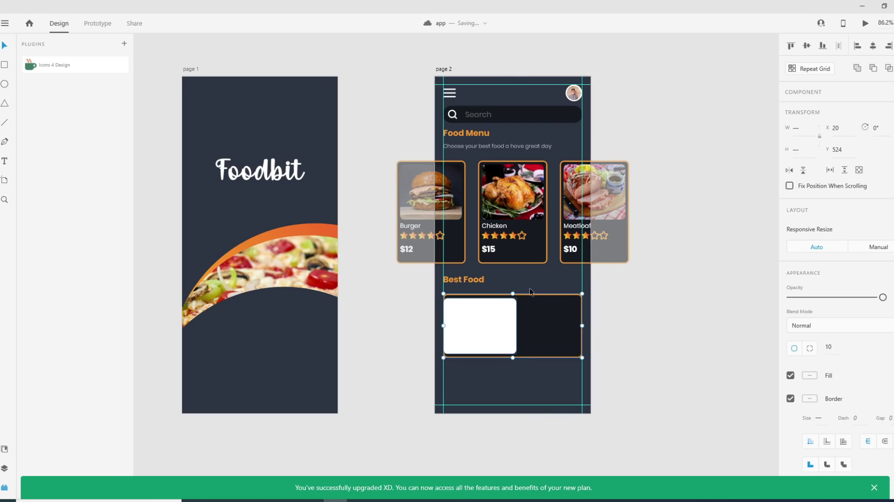
left_click(487, 324)
left_click_drag(489, 333, 489, 335)
key("Right")
key("Right")
key("Right")
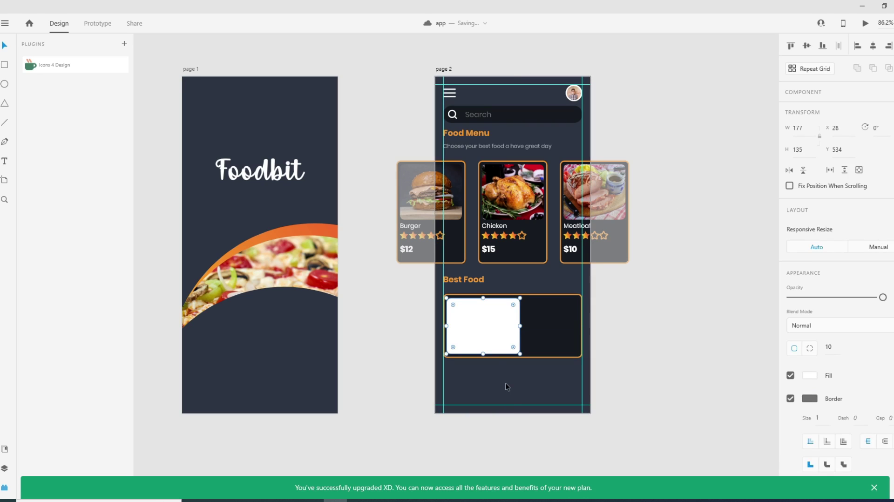
left_click(507, 387)
- Fill the frame with the pizza image pexels-cats-coming-367915 and shift the image so the pizza sits centred in it
mouse_move(316, 499)
left_click(263, 463)
left_click_drag(368, 105, 488, 326)
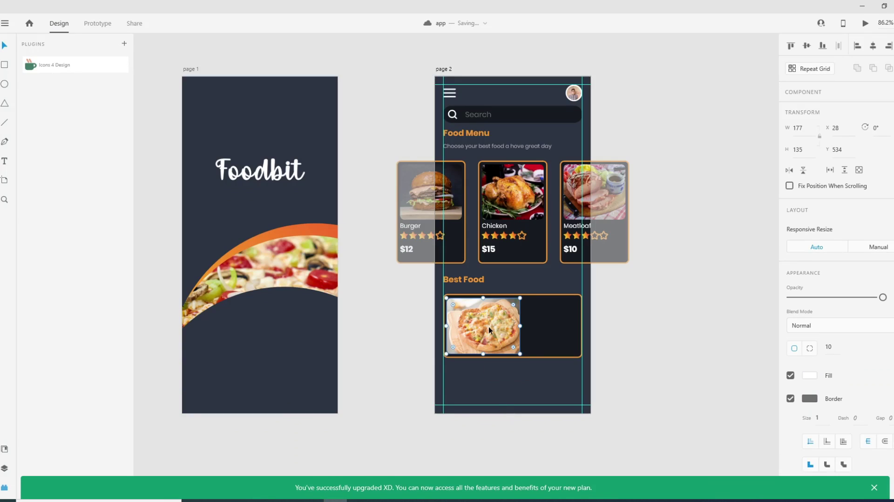
left_click(496, 389)
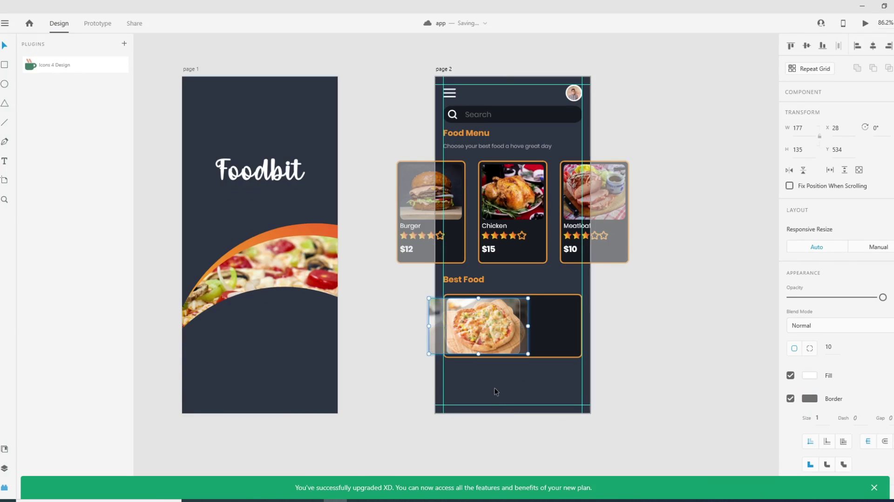
- Ungroup the Chicken card on page 2
left_click(512, 223)
right_click(522, 224)
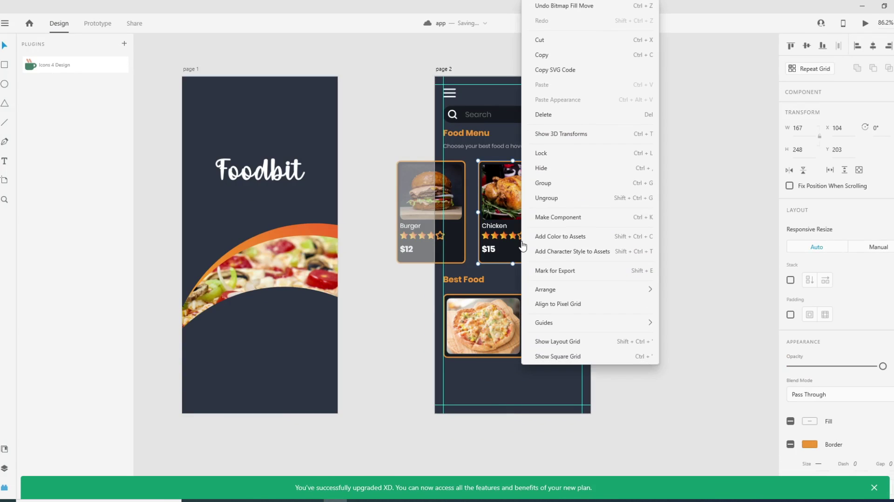
left_click(548, 197)
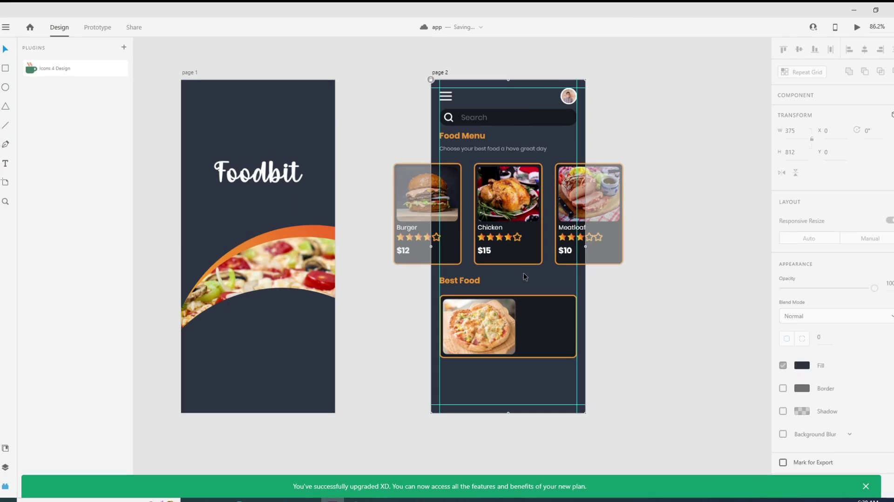
- Place a copy of the "Chicken" name beside the pizza photo, bring it to the front and change its text to "Pizza"
left_click(504, 228)
left_click_drag(503, 228, 536, 315)
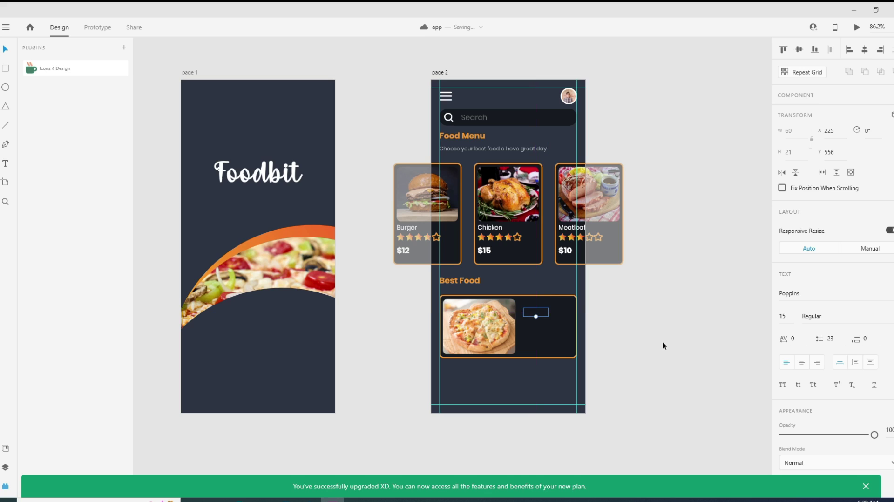
key("ctrl+shift+bracketright")
left_click_drag(543, 312, 542, 308)
double_click(541, 307)
type("Pizza")
key("Escape")
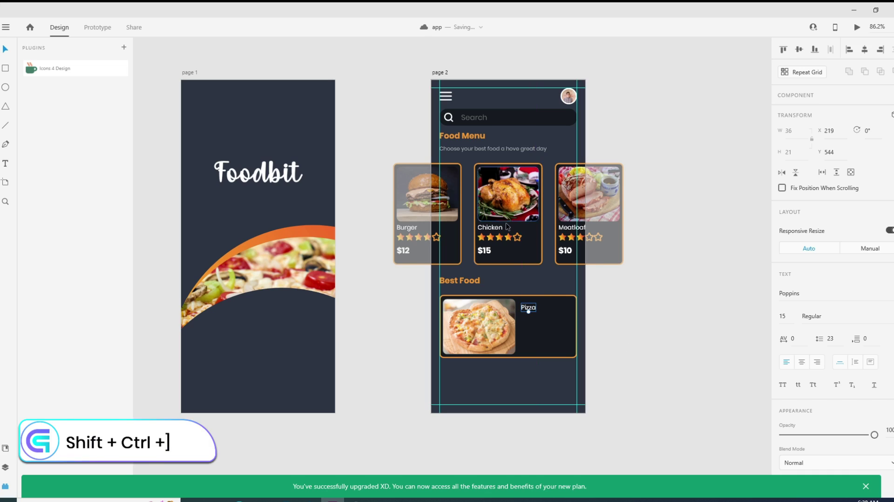
- Place a copy of the Chicken card's star rating under the "Pizza" name and bring it to the front
left_click(509, 239)
left_click_drag(510, 239, 554, 323)
key("ctrl+shift+bracketright")
left_click(619, 334)
- Place a copy of the $15 price under the pizza stars at X 219, Y 604 and change it to "$8"
left_click(485, 254)
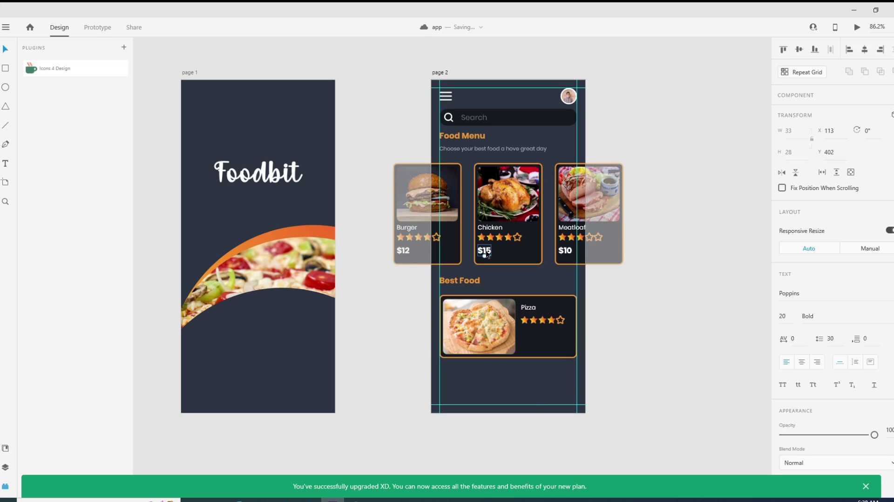
left_click_drag(486, 255, 537, 340)
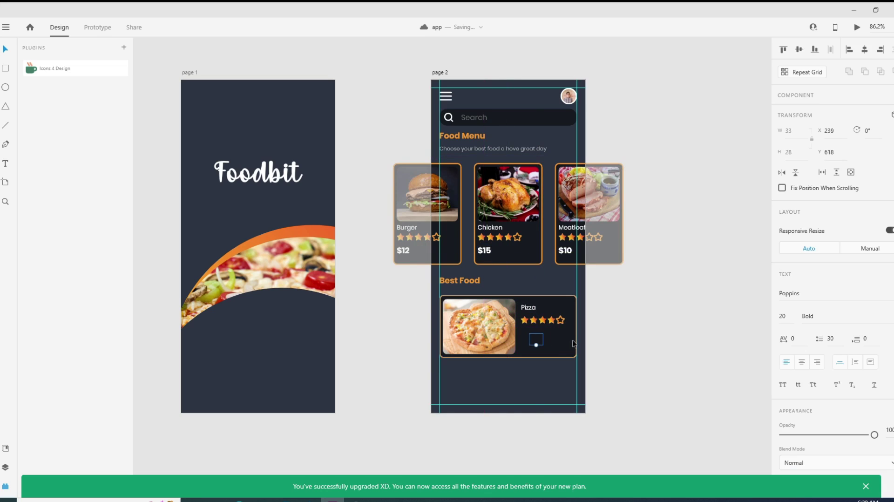
left_click_drag(542, 342, 534, 337)
double_click(534, 337)
left_click(534, 333)
key("BackSpace")
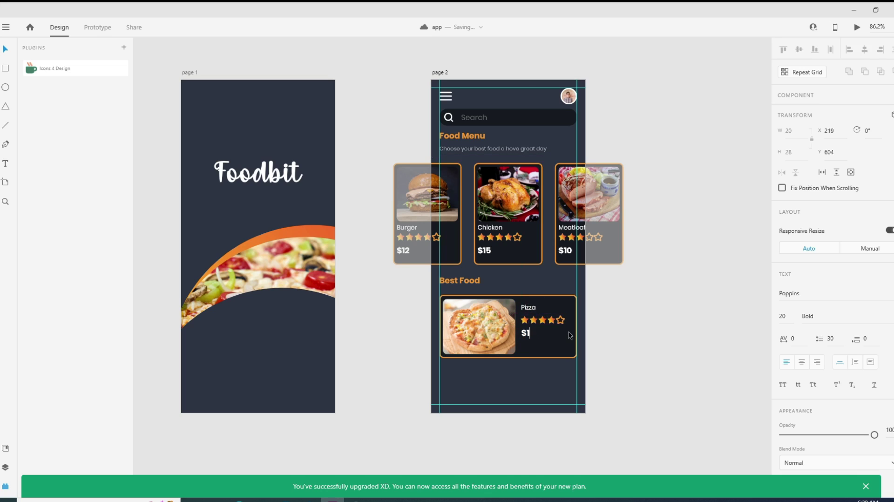
key("BackSpace")
type("8")
key("Escape")
- Turn the pizza rating's fourth star into an outline with no fill and an orange #EF952C border
left_click(551, 320)
double_click(551, 320)
left_click(782, 410)
left_click(782, 433)
left_click(802, 434)
left_click(677, 488)
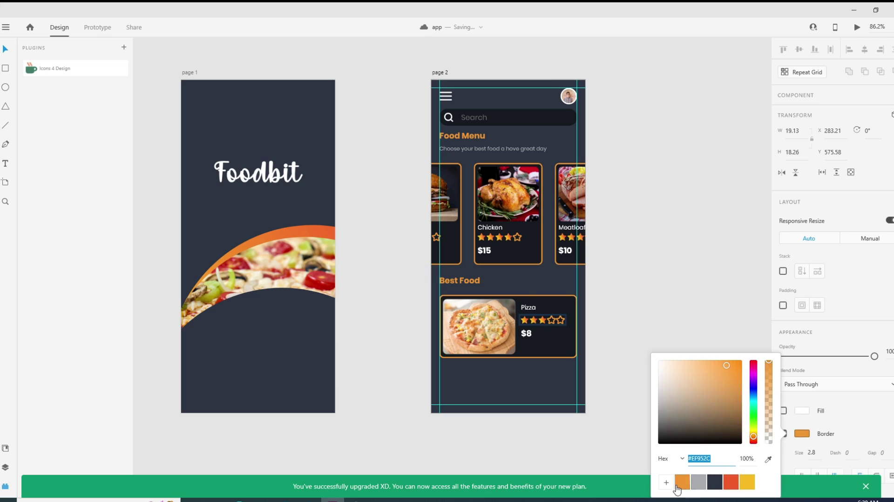
left_click(542, 375)
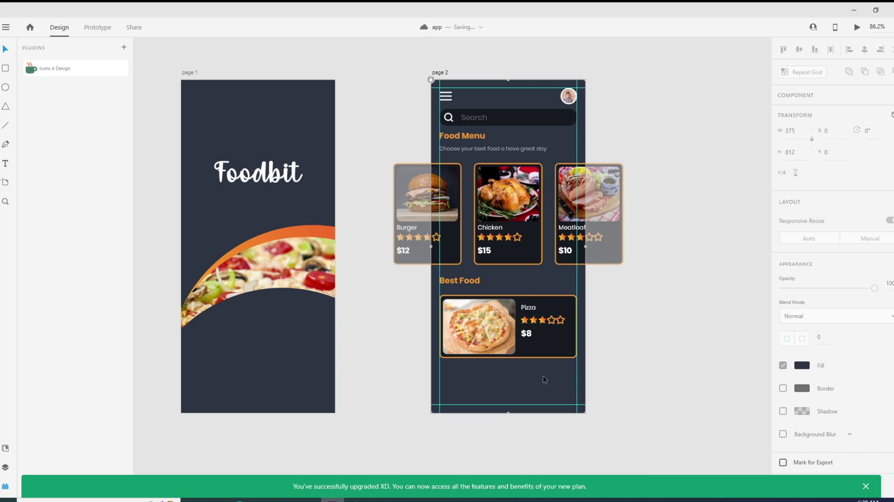
left_click(526, 326)
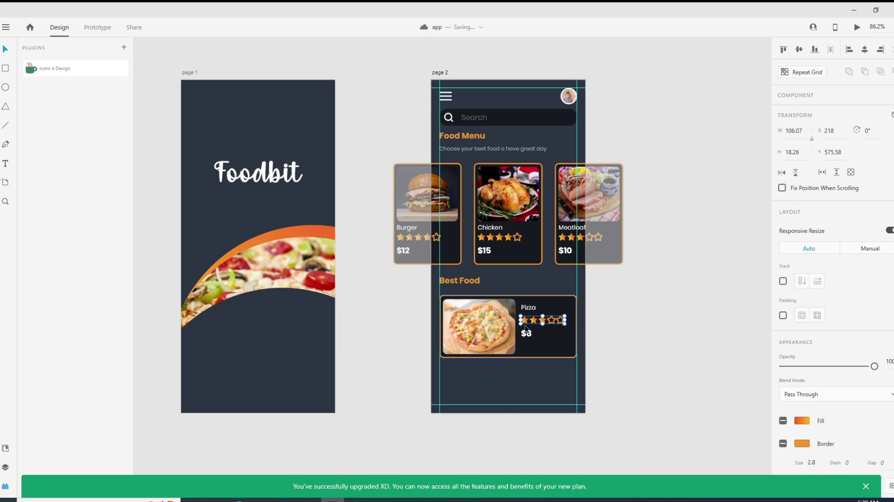
left_click(526, 333)
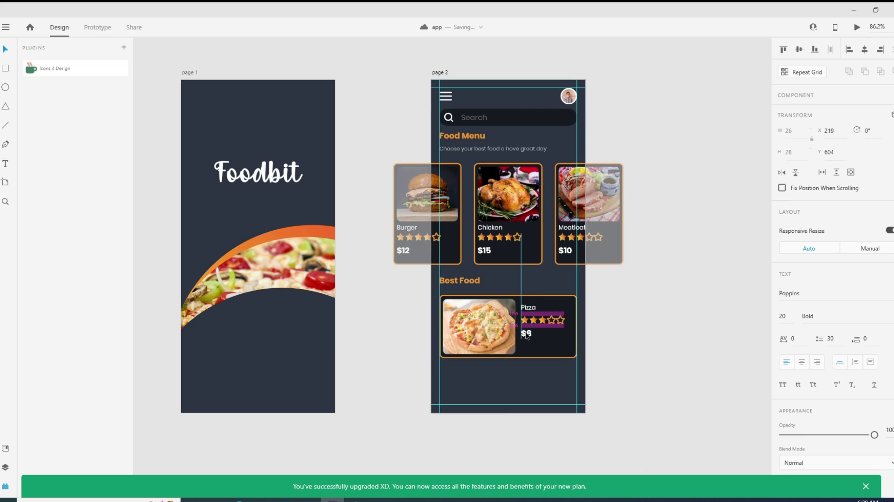
left_click(662, 365)
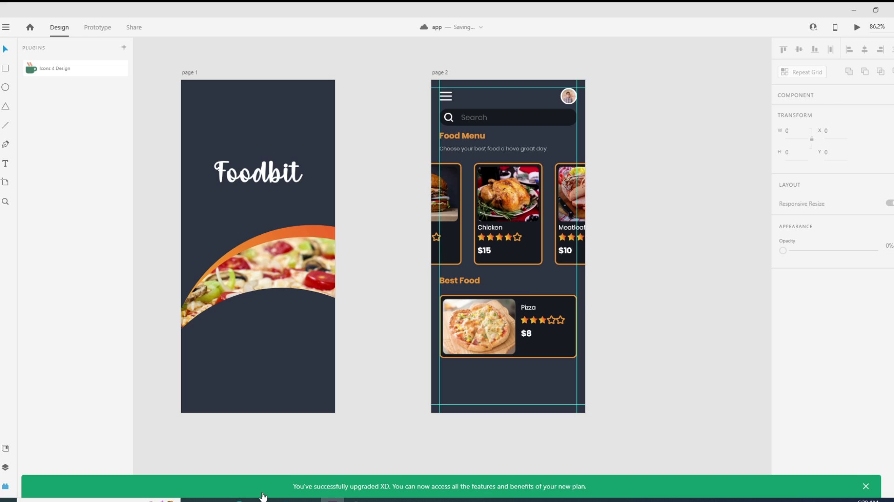
- Import the right-arrow icon from the Creaq Grafix folder onto page 2 and fill it with orange #EF952C
mouse_move(259, 497)
left_click(267, 466)
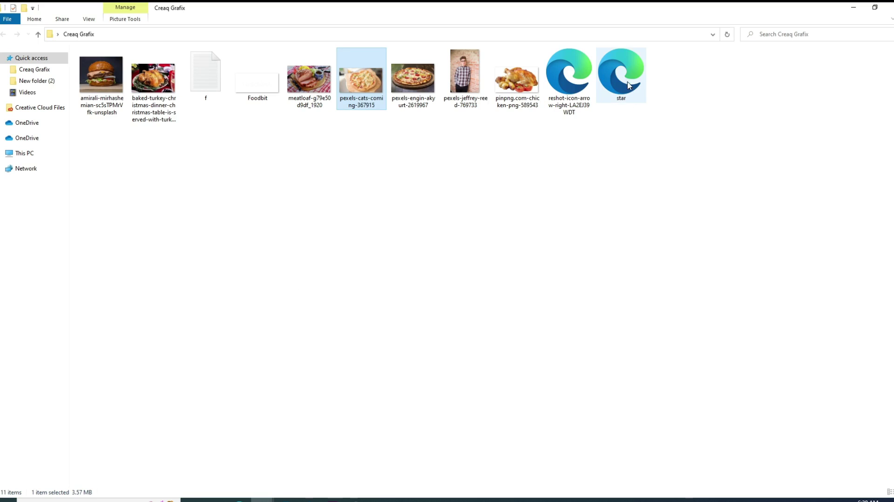
left_click_drag(630, 88, 518, 387)
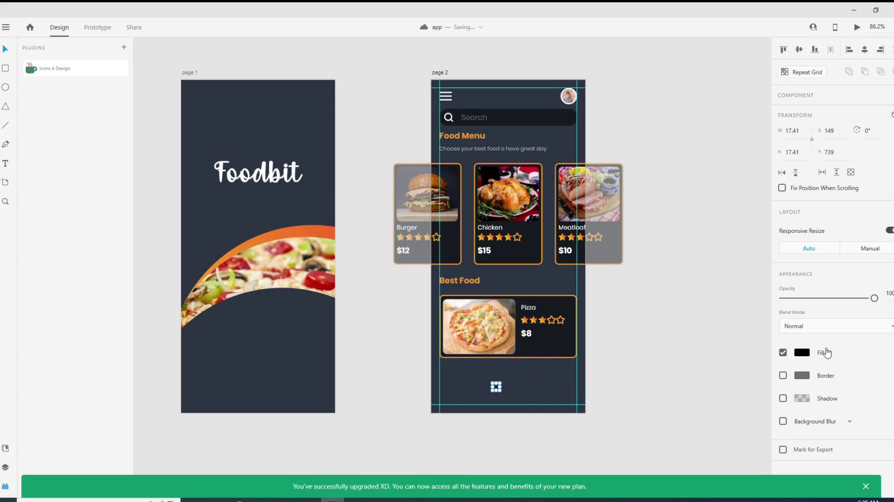
left_click(802, 353)
left_click(682, 417)
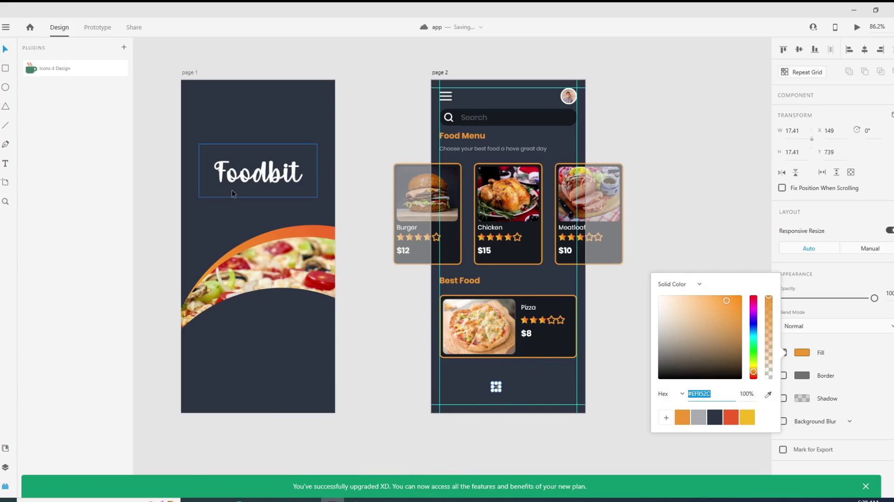
left_click(586, 427)
- Position the orange arrow in the pizza card's lower right corner
left_click(495, 386)
left_click_drag(497, 386, 566, 350)
left_click(652, 367)
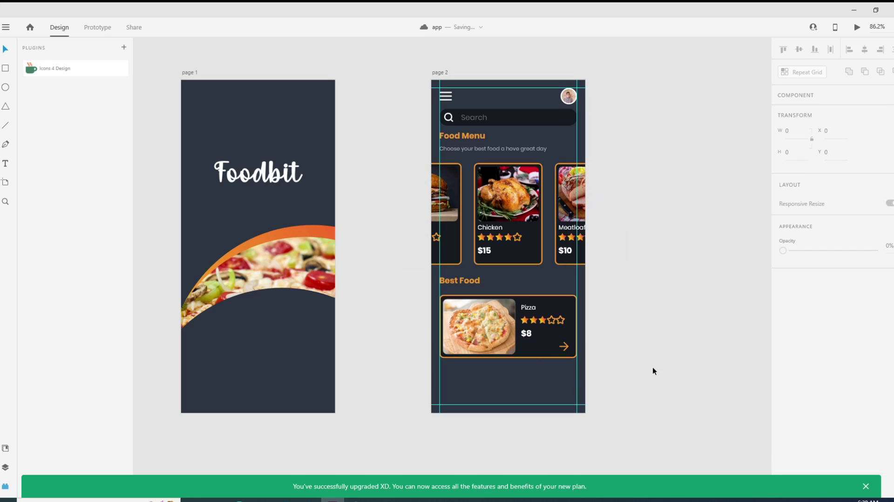
- Draw a 335 by 60 rectangle between the side guides at the bottom of page 2 and set its corner radius to 10
left_click(6, 69)
left_click_drag(439, 380, 577, 404)
left_click(820, 348)
type("10")
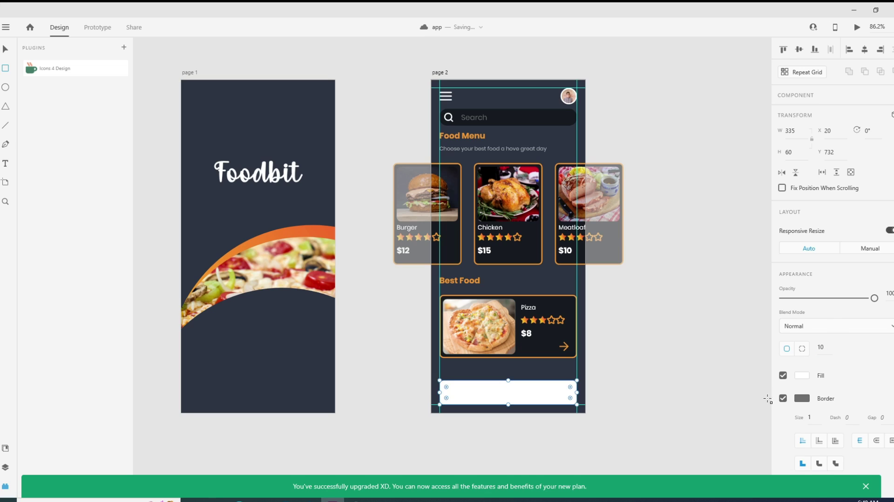
- Fill the rounded bar at the bottom of page 2 with a linear gradient from the orange-red swatch to yellow #F6B91D
left_click(801, 375)
left_click(699, 307)
left_click(690, 328)
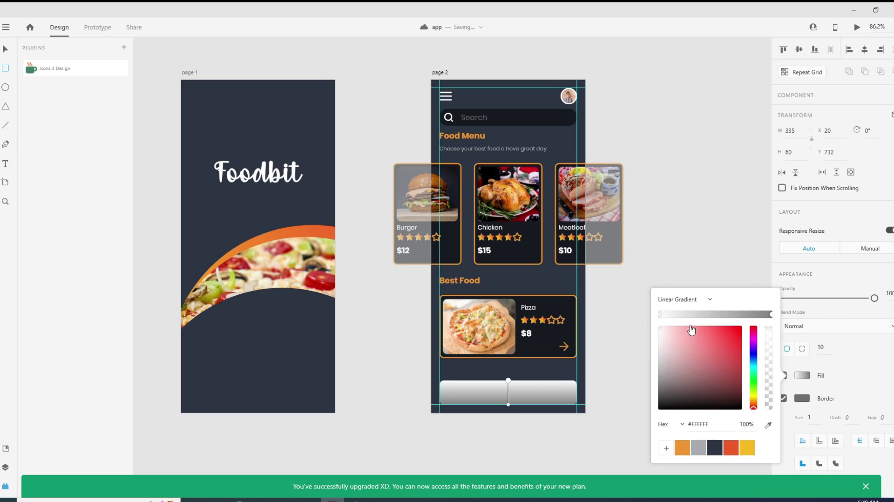
left_click(731, 447)
left_click(770, 314)
left_click(747, 448)
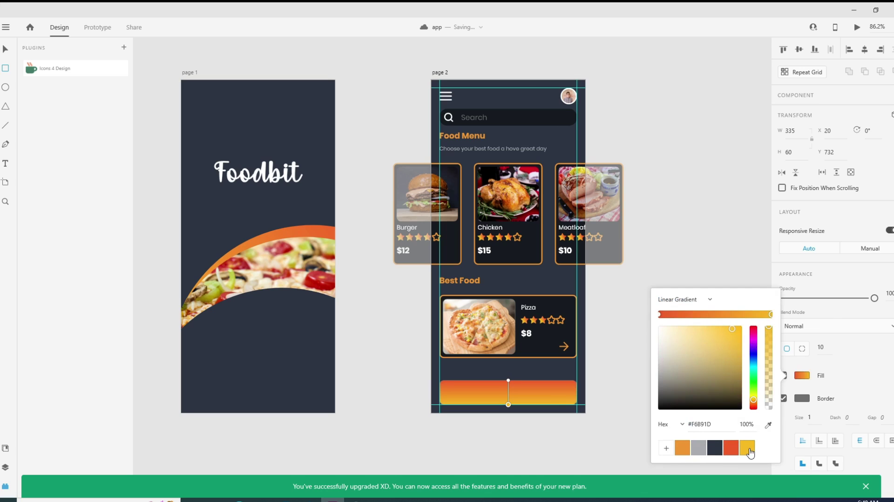
- Turn the bar's gradient roughly horizontal, with yellow at its left end and orange-red at its right end
left_click_drag(508, 381, 555, 384)
left_click_drag(508, 404, 464, 405)
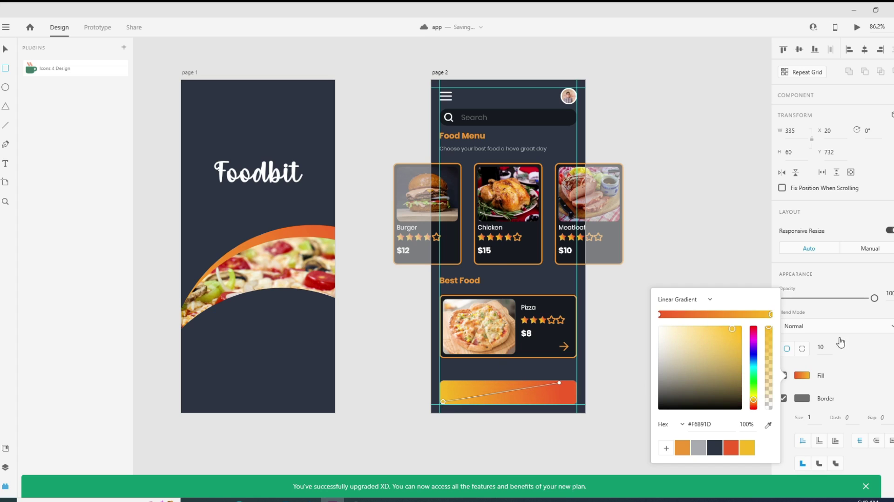
left_click(801, 375)
- Add the text "Order Now" and centre it on the gradient bar
left_click(6, 49)
left_click(8, 167)
left_click(500, 393)
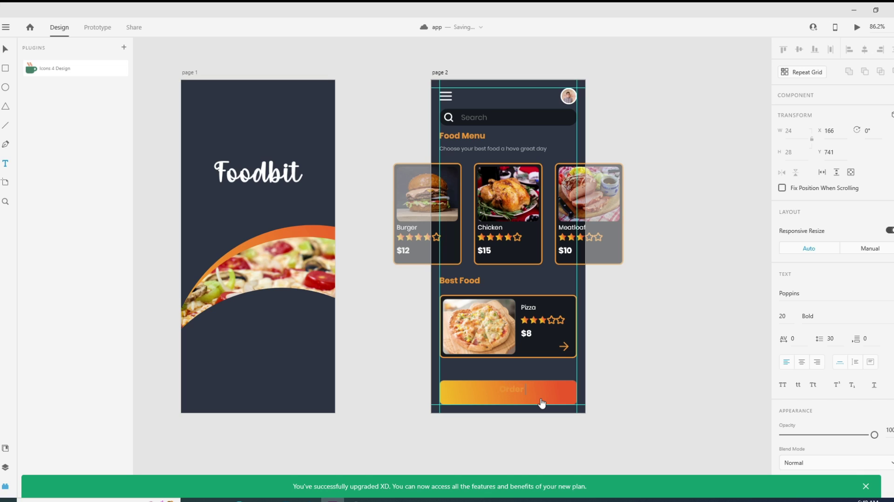
left_click(5, 49)
mouse_move(541, 392)
left_mouse_down()
mouse_move(506, 391)
mouse_move(526, 392)
left_mouse_up()
- Fill the "Order Now" text with off-white #F8F5F1
scroll(830, 342, "down", 3)
left_click(802, 390)
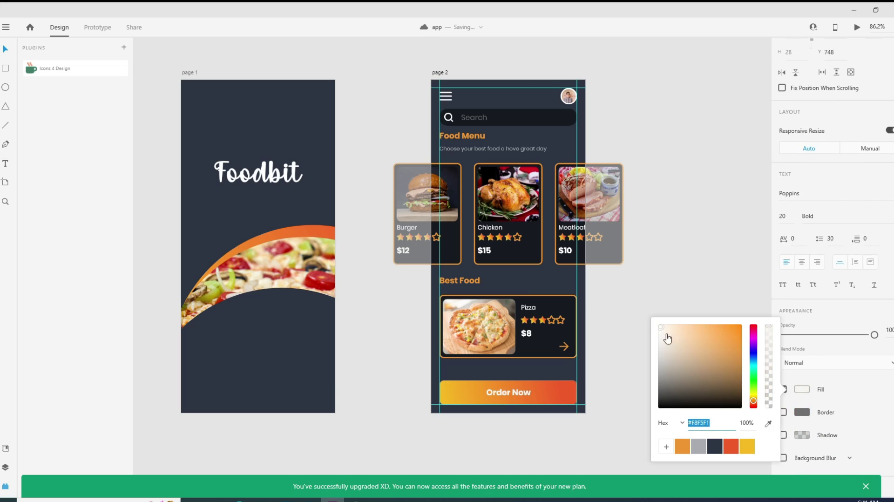
left_click(803, 390)
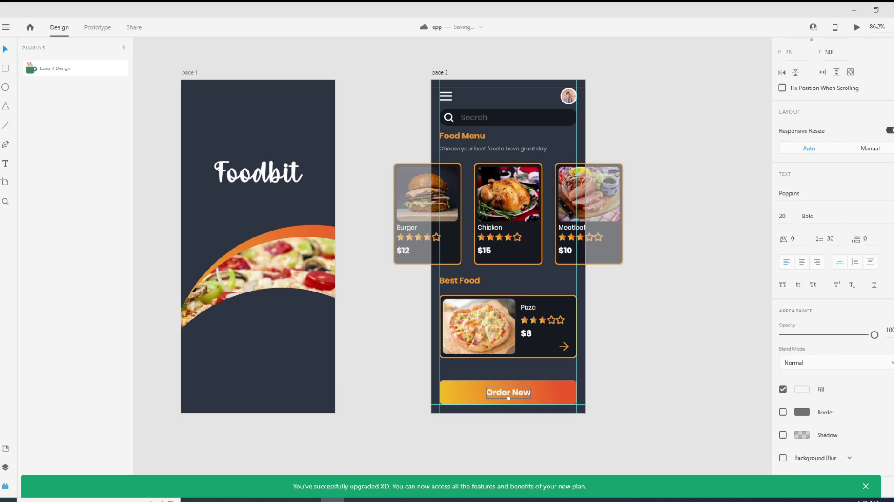
- Give the "Order Now" text a lighter font weight, recentre it on the bar and select the text together with the bar
left_click(819, 216)
left_click(819, 99)
left_click(6, 49)
left_click_drag(522, 392, 524, 392)
left_click(505, 398, "shift")
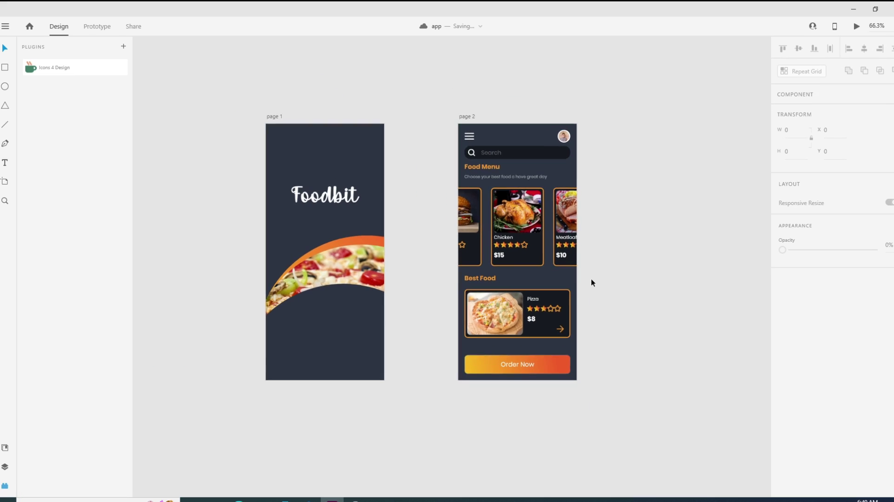
- Duplicate the page 2 artboard to its right and rename the copy "page 3"
left_click_drag(594, 371, 504, 363)
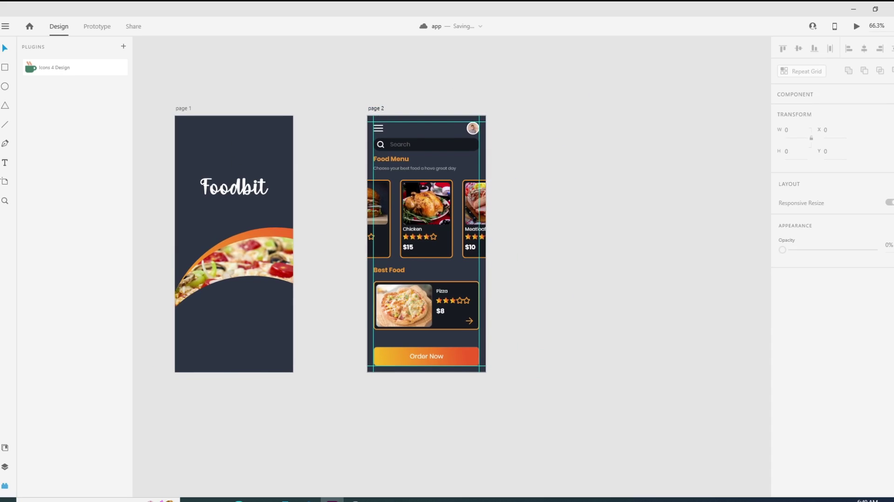
left_click_drag(377, 108, 534, 108)
double_click(543, 109)
left_click(548, 109)
key("BackSpace")
key("Return")
- Delete everything above the Order Now button on page 3 and copy the Chicken name, stars and price from page 2 onto it
left_click_drag(684, 315, 533, 125)
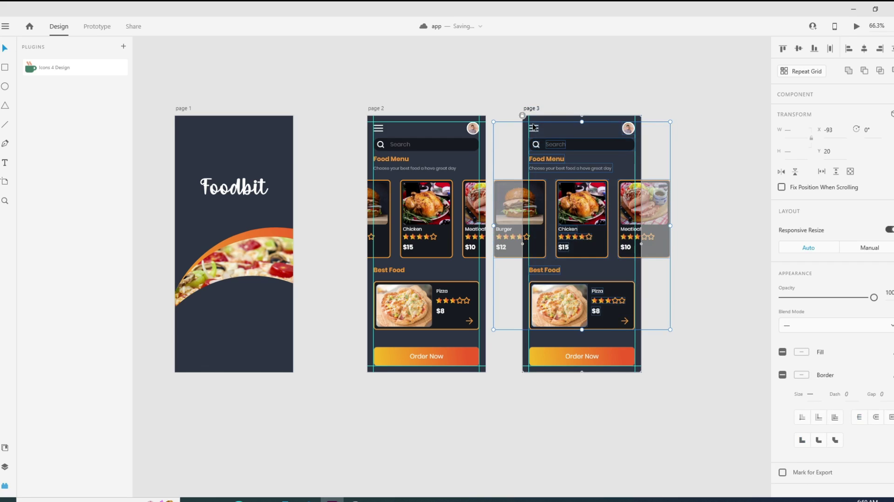
key("Delete")
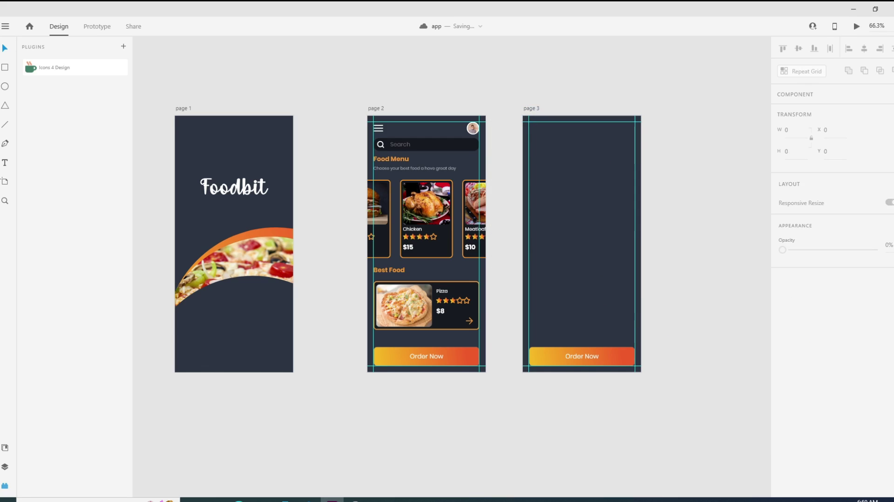
left_click(420, 235)
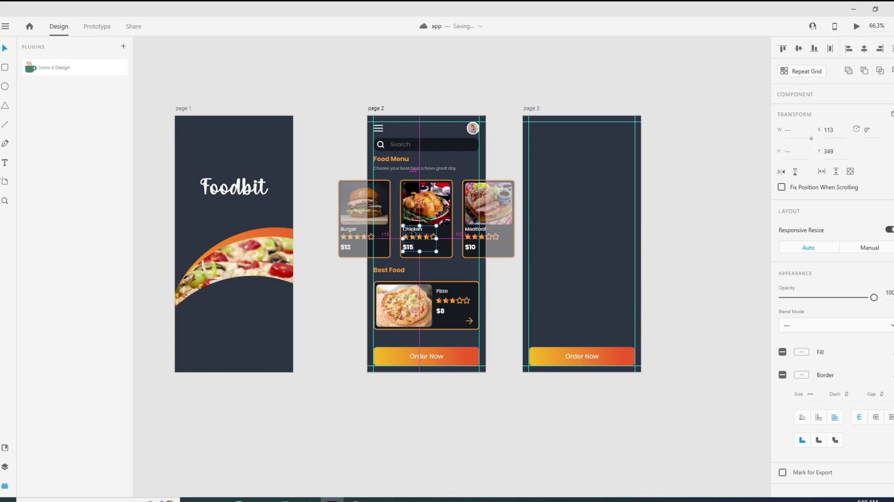
left_click_drag(414, 235, 574, 135)
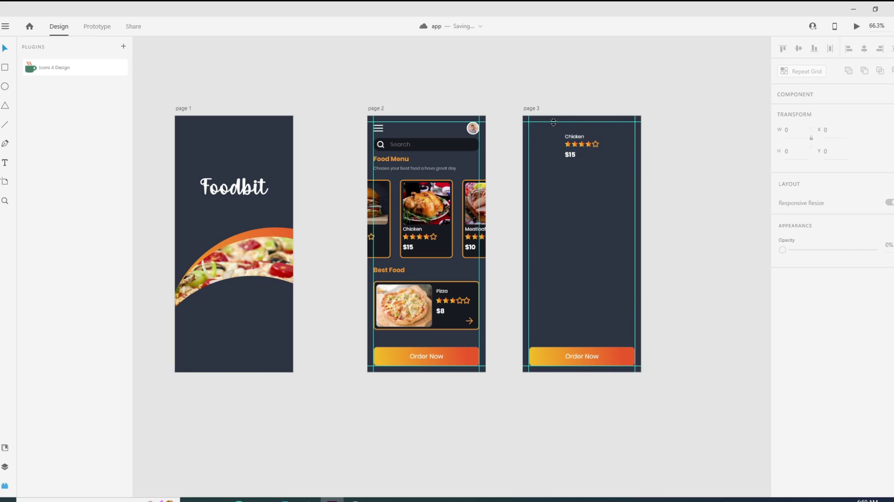
- Set the Chicken title on page 3 to font size 30 and Bold
double_click(575, 136)
left_click_drag(790, 314, 802, 275)
left_click(810, 316)
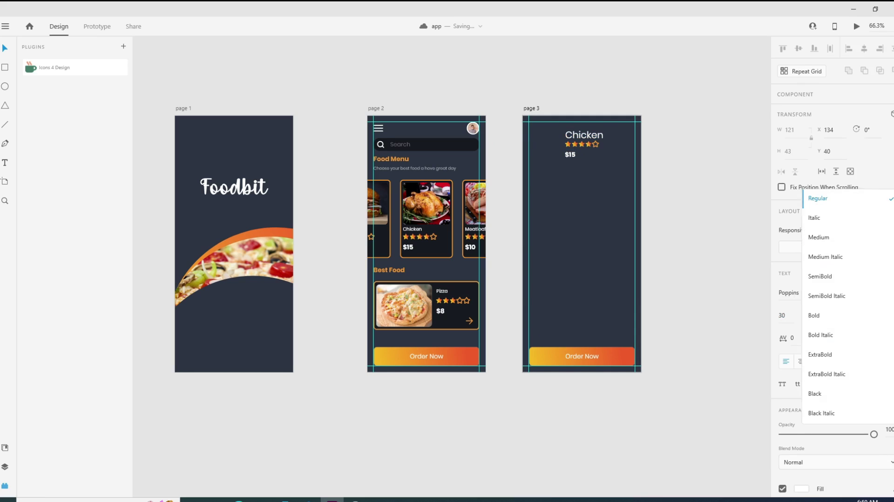
left_click(825, 315)
left_click(680, 199)
- Enlarge the star rating and set the $15 price to size 36, centring both under the Chicken title
left_click_drag(601, 133, 585, 168)
left_click(588, 164)
left_click(586, 174)
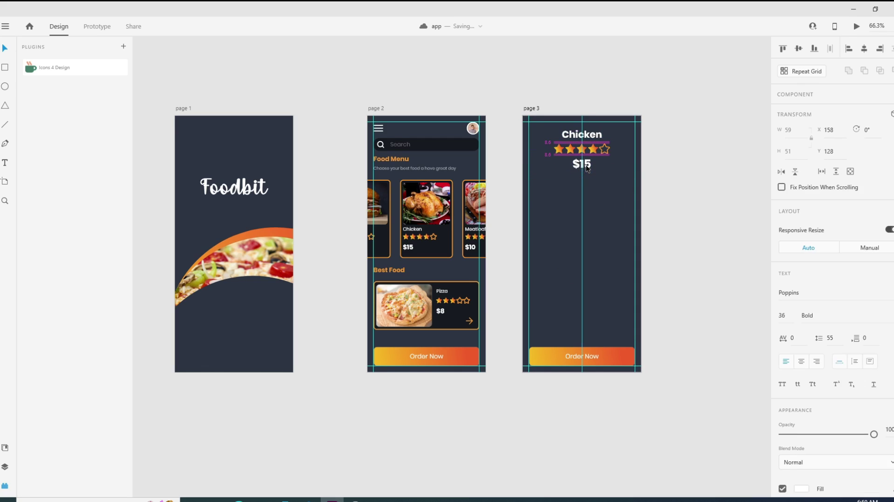
left_click(700, 196)
- Draw a rectangle about 335 by 187 between page 3's side guides and fill it with the search bar's dark colour #171A21
key("r")
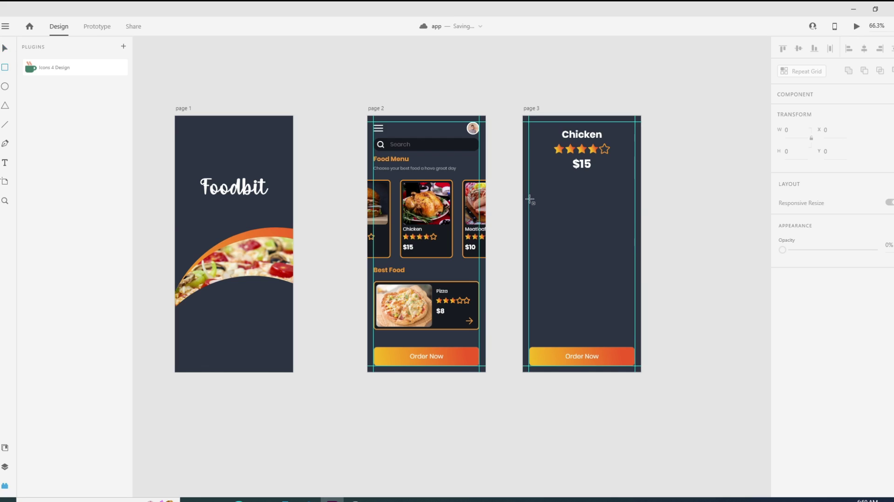
mouse_move(529, 198)
left_mouse_down()
mouse_move(635, 239)
mouse_move(636, 257)
left_mouse_up()
left_click(803, 379)
left_click(767, 415)
left_click(432, 143)
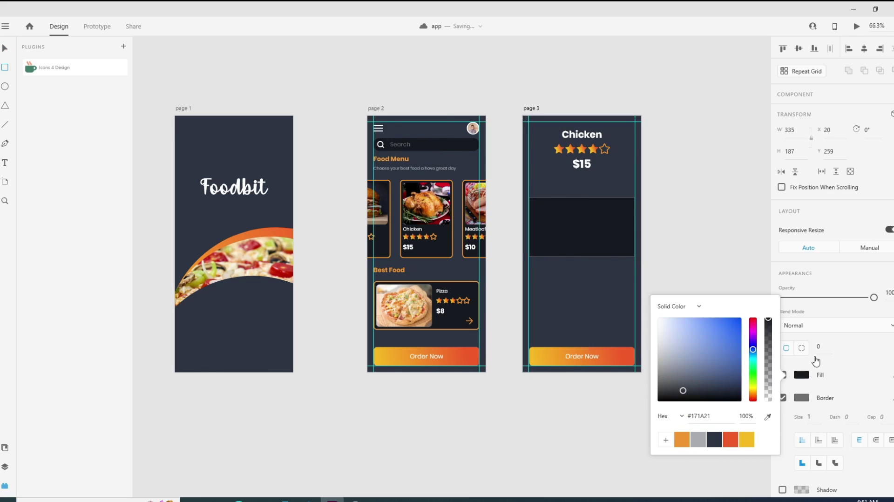
- Remove the dark rectangle's border and round its corners
left_click(785, 399)
left_click(783, 398)
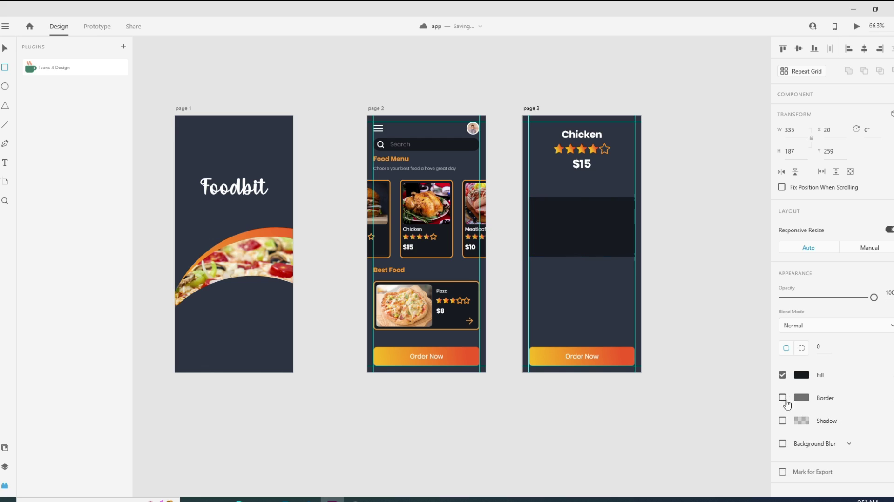
left_click(821, 346)
key("Return")
left_click(668, 302)
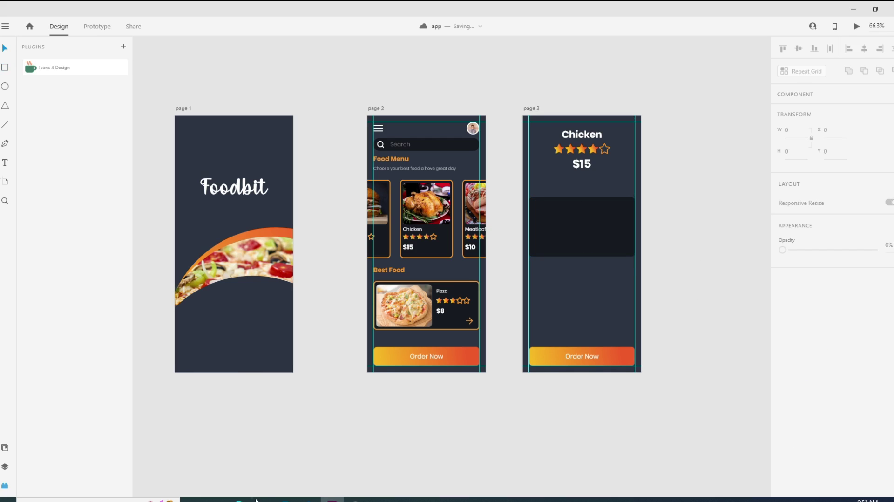
- Import the roast chicken PNG from the Creaq Grafix folder, scale it to about 260 by 156 and place it over the dark rectangle's upper edge
mouse_move(268, 496)
left_click(241, 483)
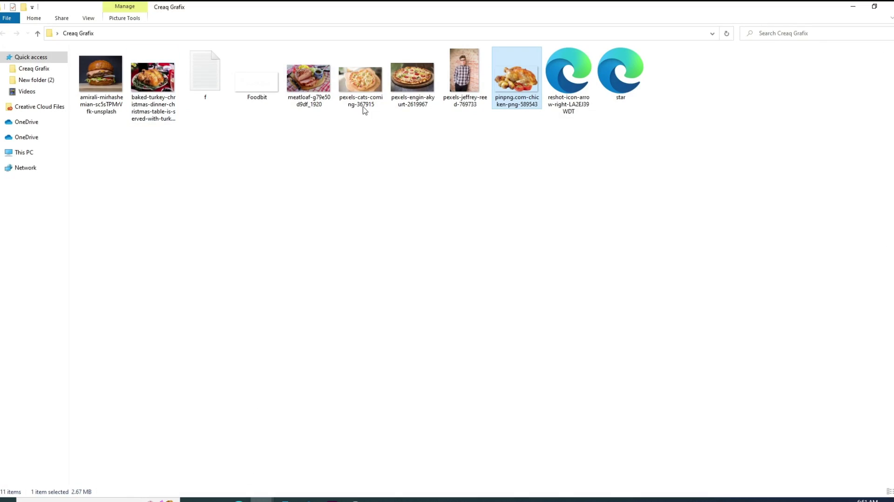
left_click_drag(520, 85, 424, 293)
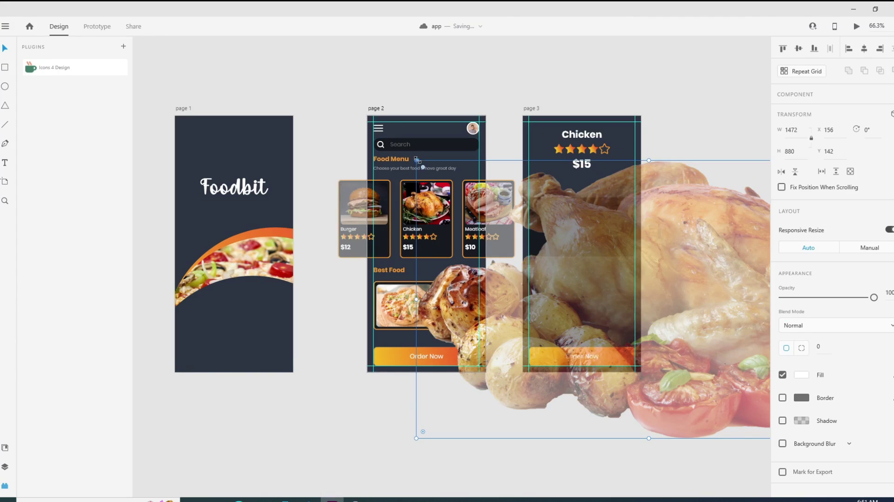
left_click_drag(416, 161, 530, 270)
left_click_drag(657, 299, 588, 214)
left_click_drag(532, 186, 541, 191)
left_click_drag(596, 217, 596, 213)
- Give the chicken picture a shadow with an X offset of -10 and a Y offset of 7
left_click(782, 421)
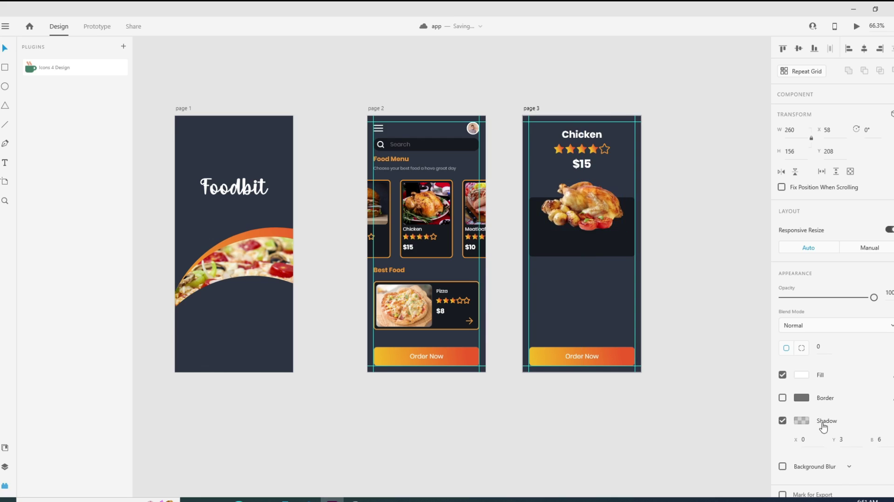
scroll(822, 427, "down", 1)
left_click_drag(809, 430, 813, 450)
key("Return")
left_click(849, 431)
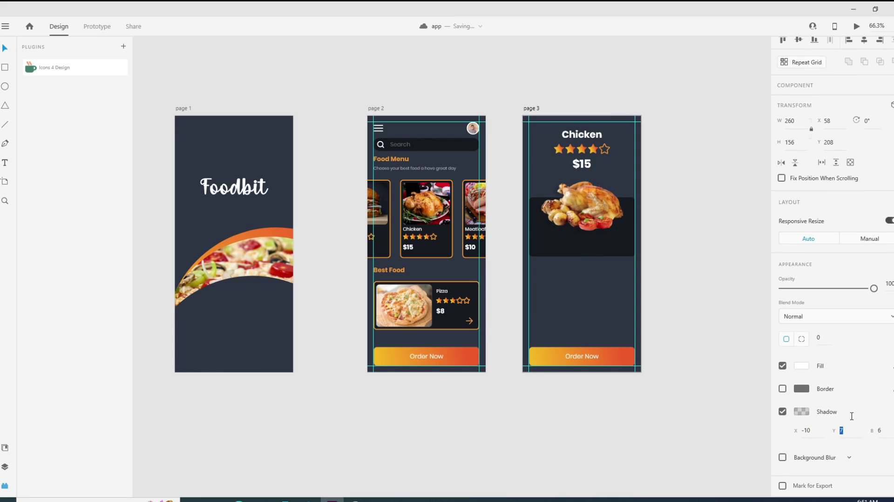
key("Return")
left_click(797, 412)
left_click(795, 412)
left_click(694, 261)
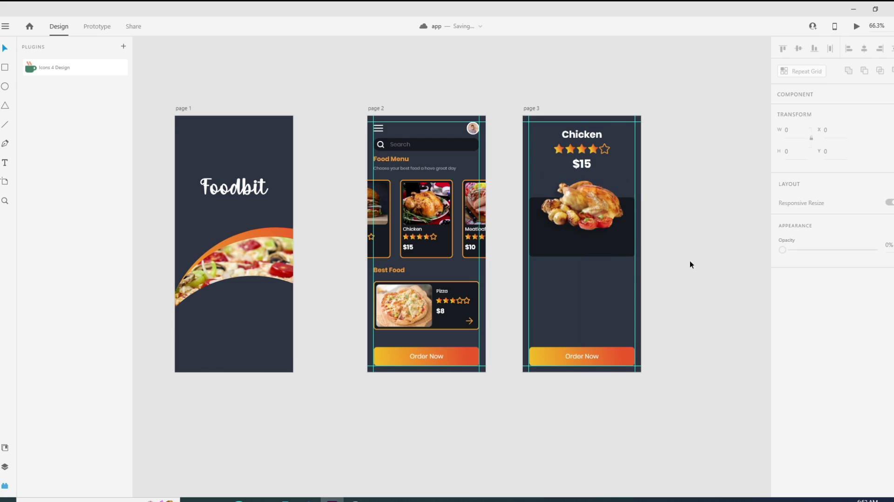
- Move the chicken picture slightly down over the dark rectangle
left_click(600, 213)
left_click_drag(600, 213, 601, 215)
left_click(688, 316)
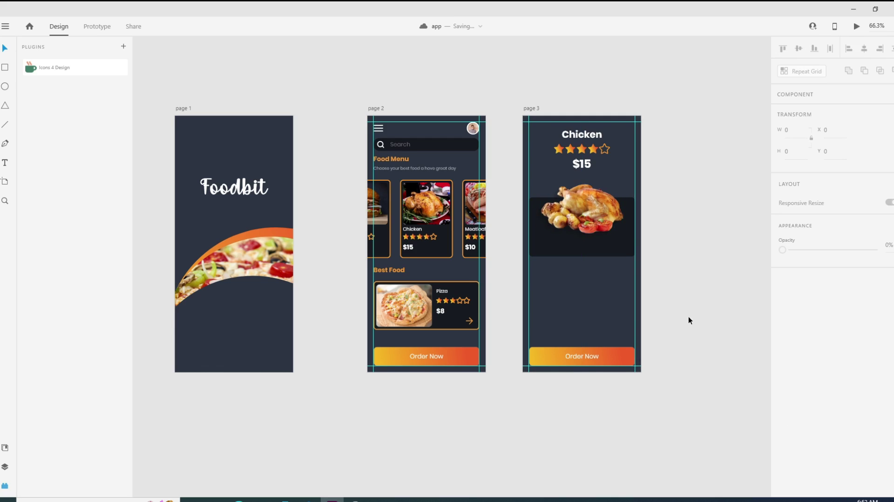
- Draw a thin bar about 225 by 15 below the dark rectangle on page 3 and set its corner radius to 10
key("r")
mouse_move(557, 263)
left_mouse_down()
mouse_move(581, 273)
mouse_move(628, 268)
left_mouse_up()
left_click(829, 348)
type("7")
key("Return")
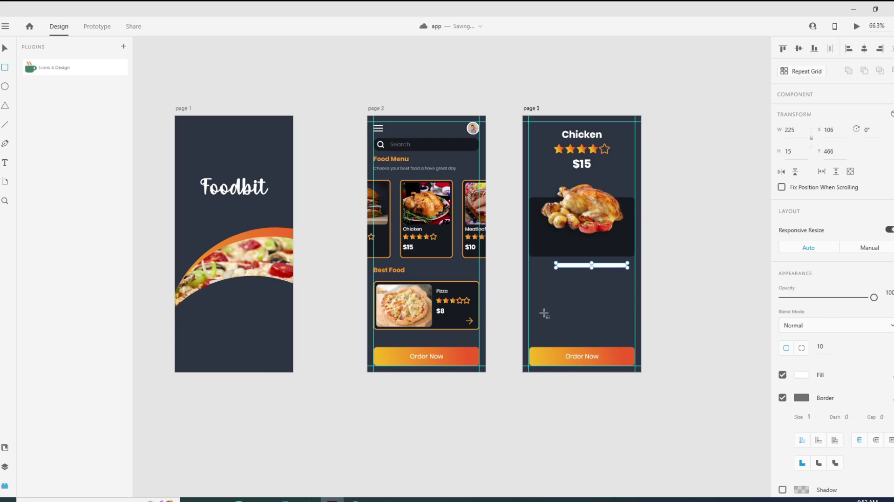
- Fill the thin bar with a linear gradient between yellow #F6B91D and orange-red #F15A27
left_click(801, 375)
left_click(698, 306)
left_click(681, 326)
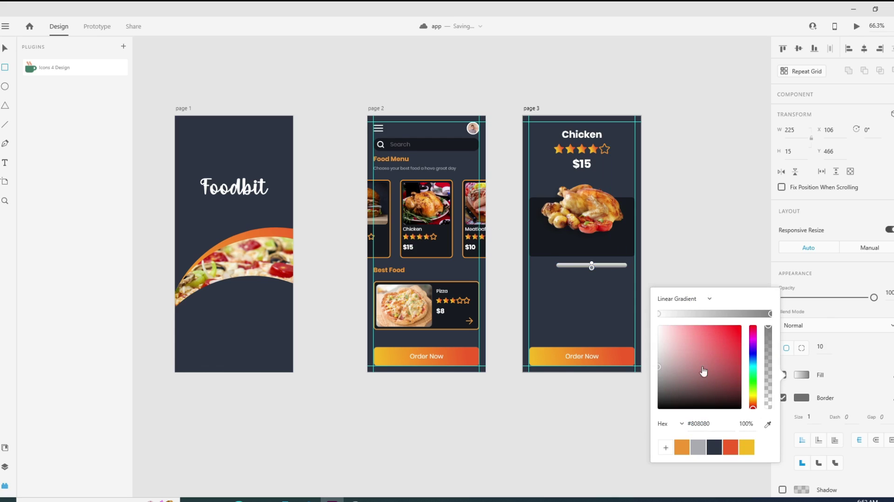
left_click(731, 448)
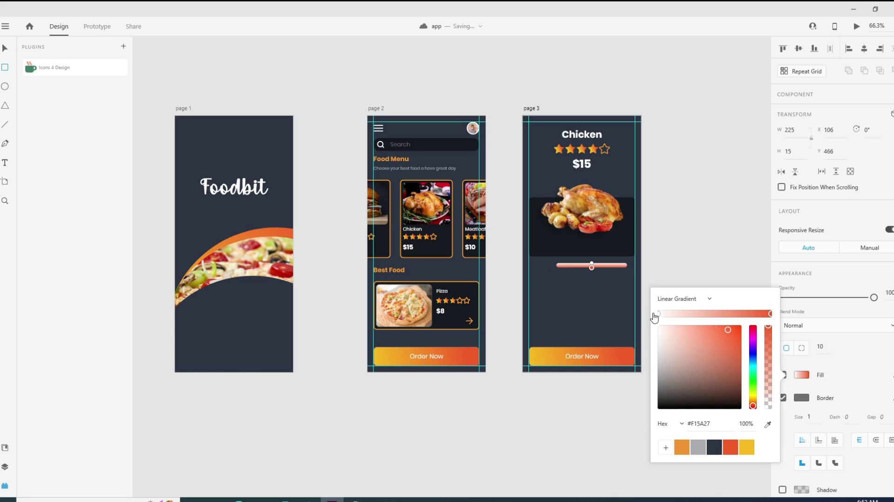
left_click(658, 315)
left_click(747, 448)
left_click(802, 375)
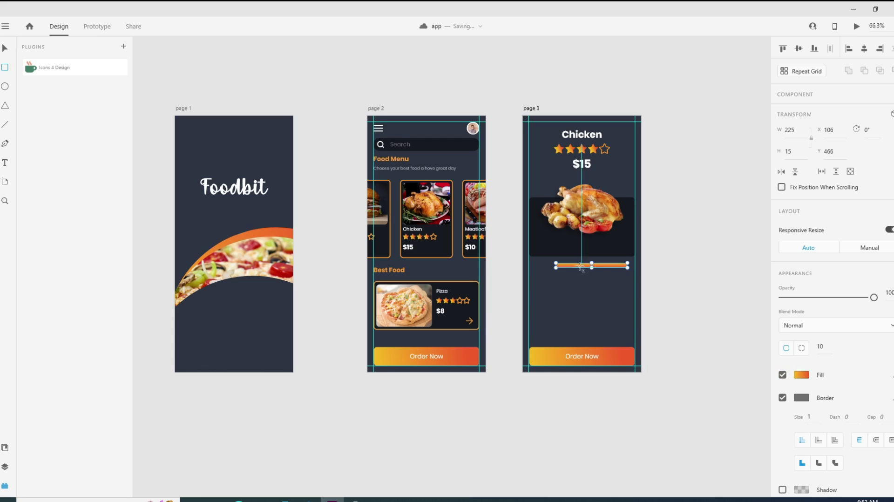
- Shift the thin bar toward the page's centre and stretch its gradient lengthwise, with yellow at the left and orange-red at the right
left_click(5, 48)
left_click_drag(600, 267, 594, 265)
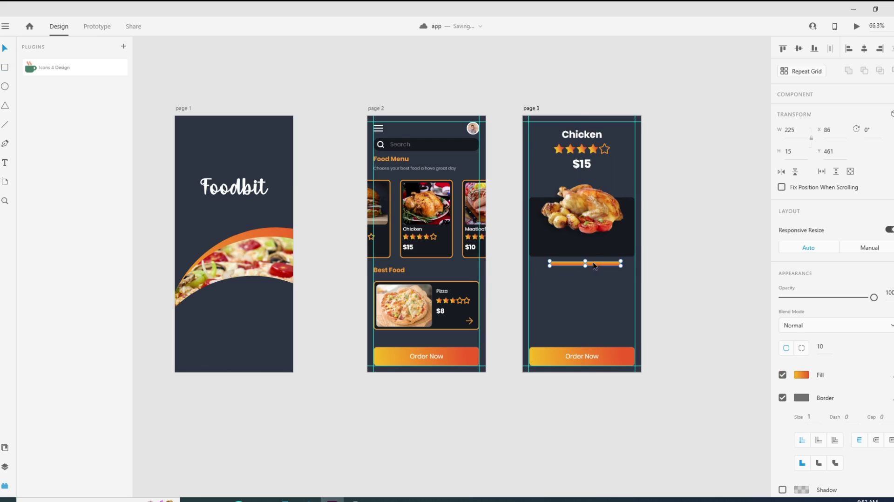
left_click(805, 379)
left_click(559, 264)
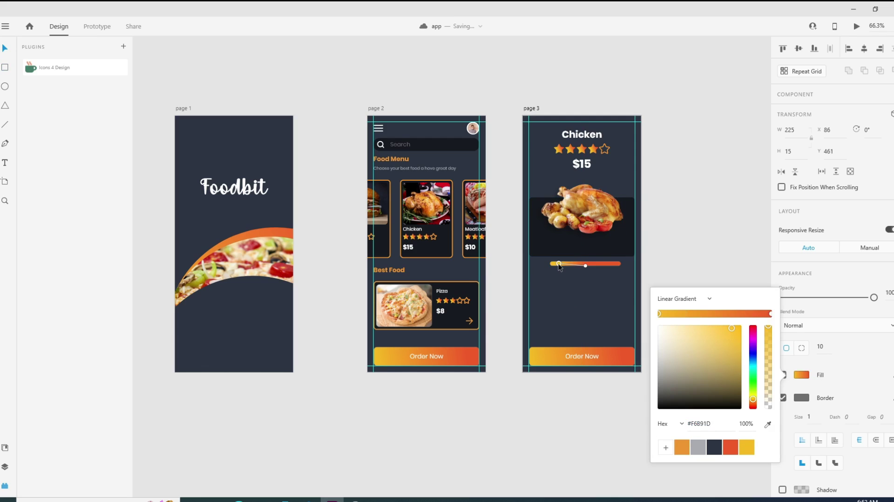
left_click(614, 263)
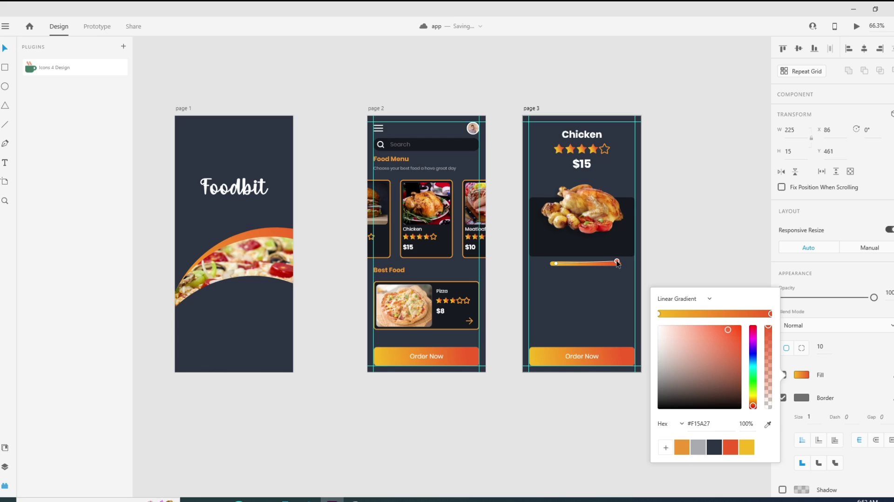
left_click(804, 376)
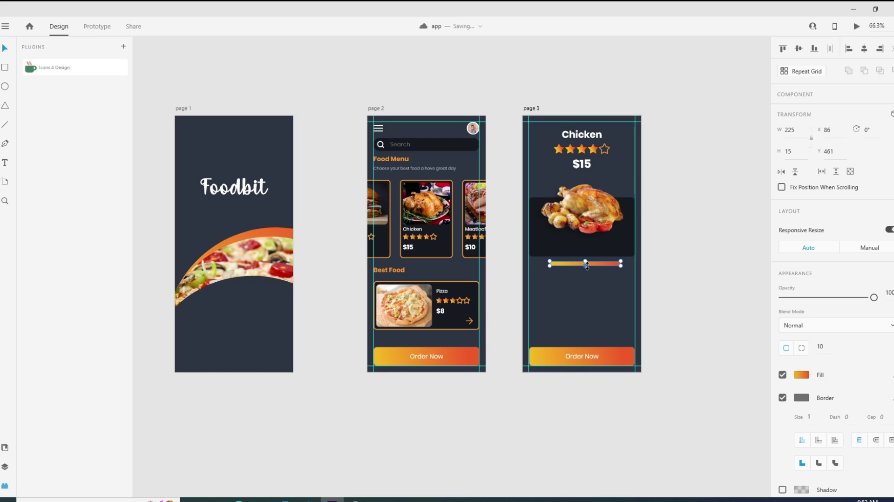
- Reduce the thin bar's height to 8 and centre it just below the dark rectangle at X 76, Y 457
left_click_drag(587, 266, 590, 261)
key("Up")
key("Up")
key("Up")
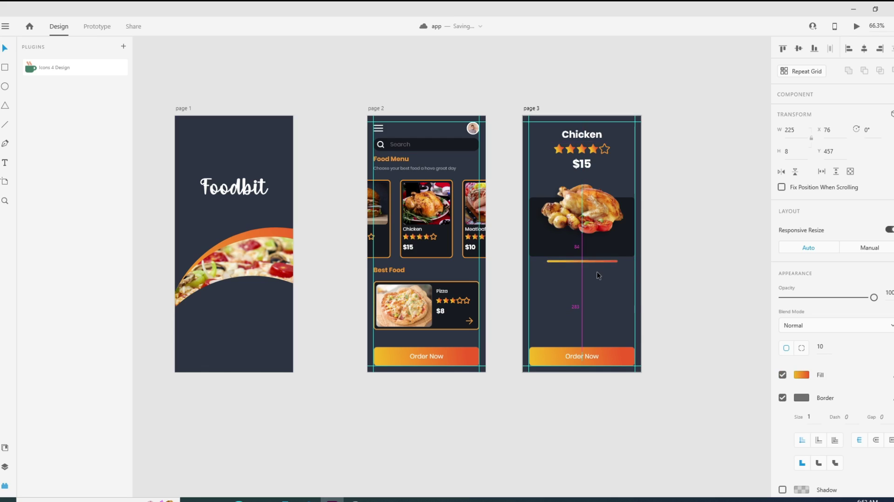
left_click(664, 380)
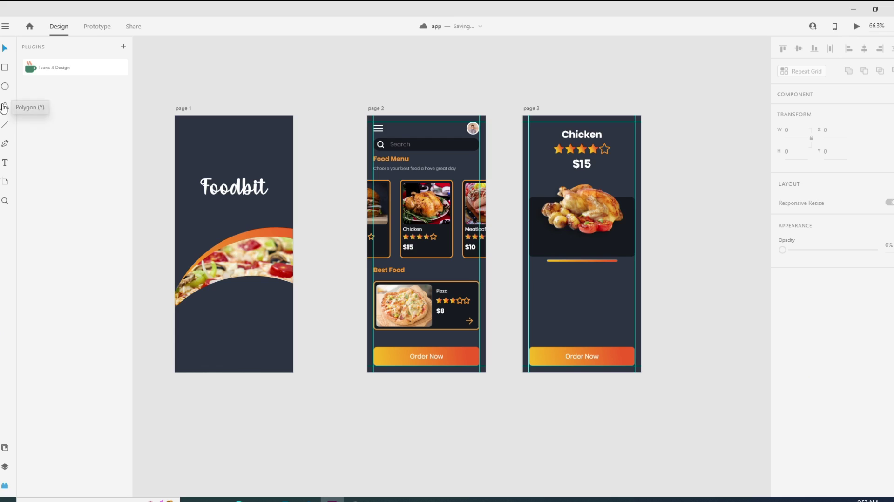
- Add the 30-size bold heading "Desciption" on page 3 and centre it just below the gradient bar at X 105, Y 472
left_click(576, 275)
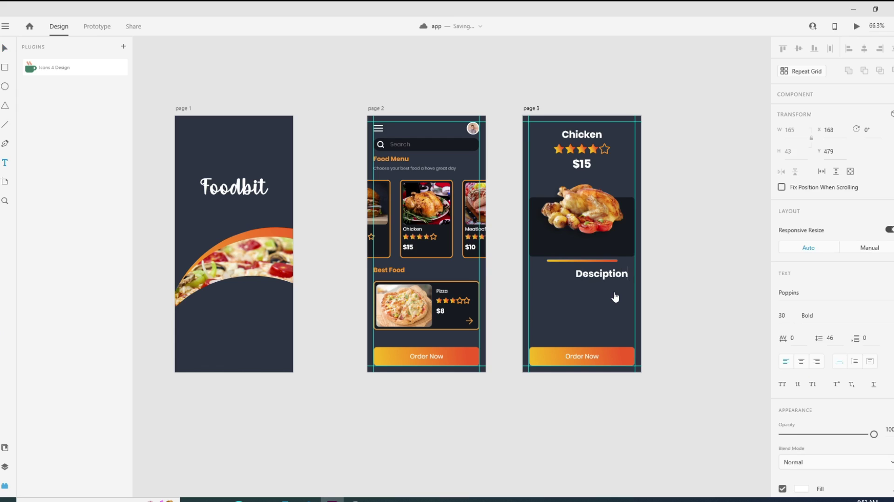
left_click(791, 316)
key("Down")
key("Down")
key("Down")
key("Return")
left_click(4, 49)
left_click_drag(616, 277, 597, 278)
- Set the "Desciption" heading to size 25 Regular and re-centre it under the gradient bar at X 122, Y 472
double_click(597, 274)
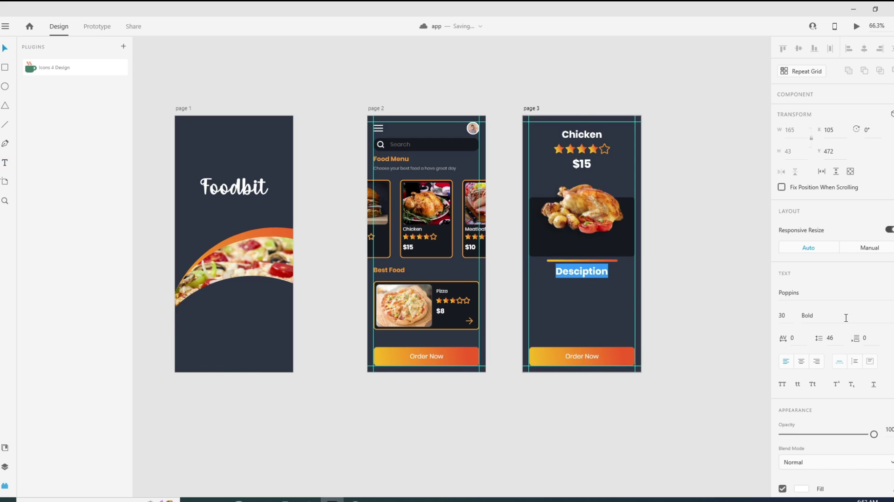
left_click(784, 314)
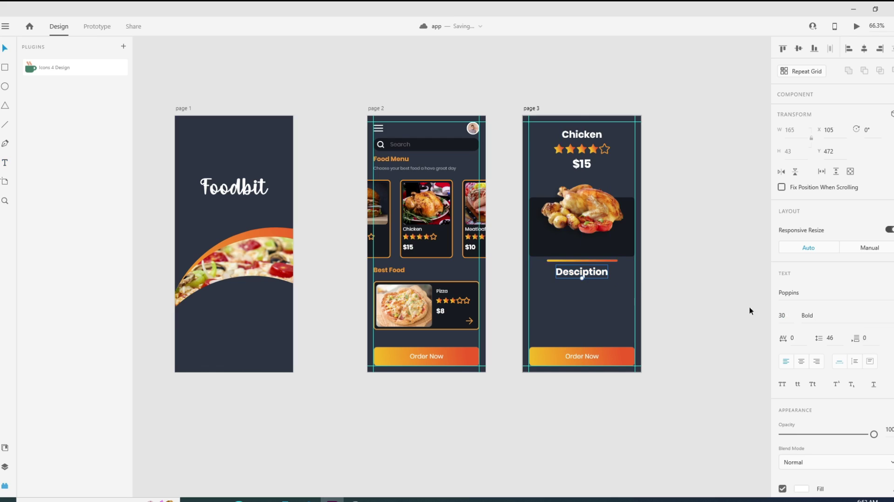
type("26")
key("Return")
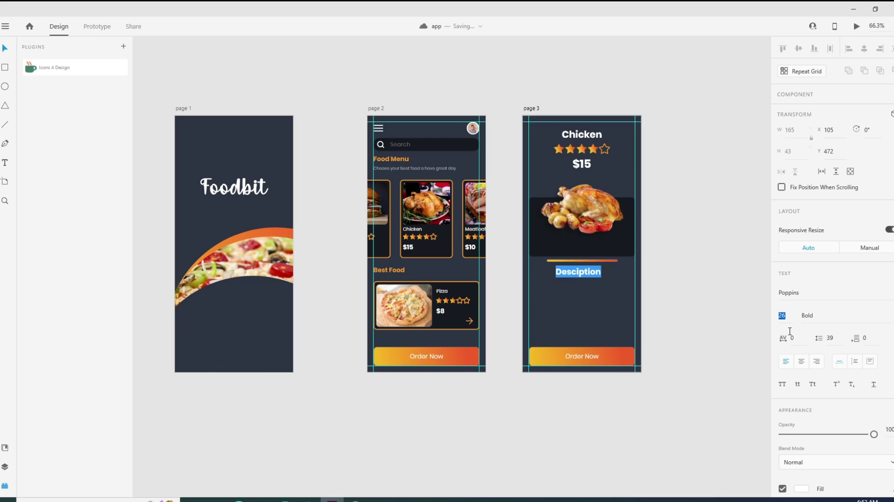
key("Down")
left_click(893, 315)
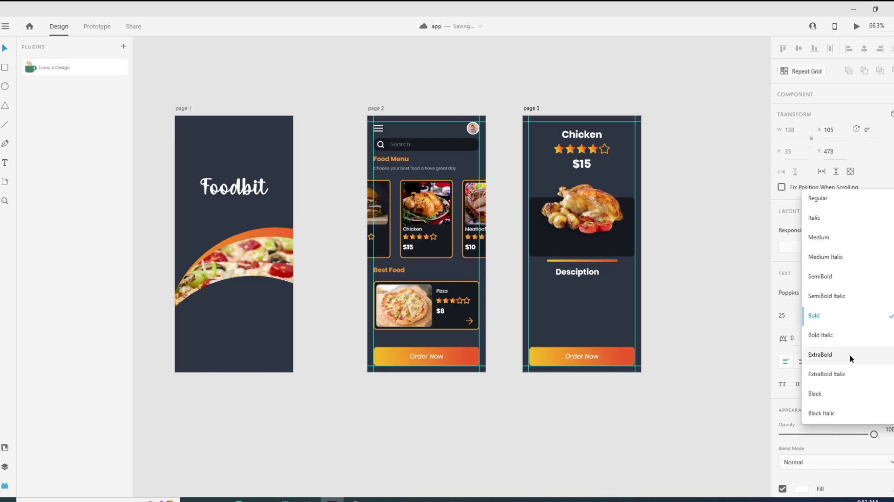
left_click(828, 195)
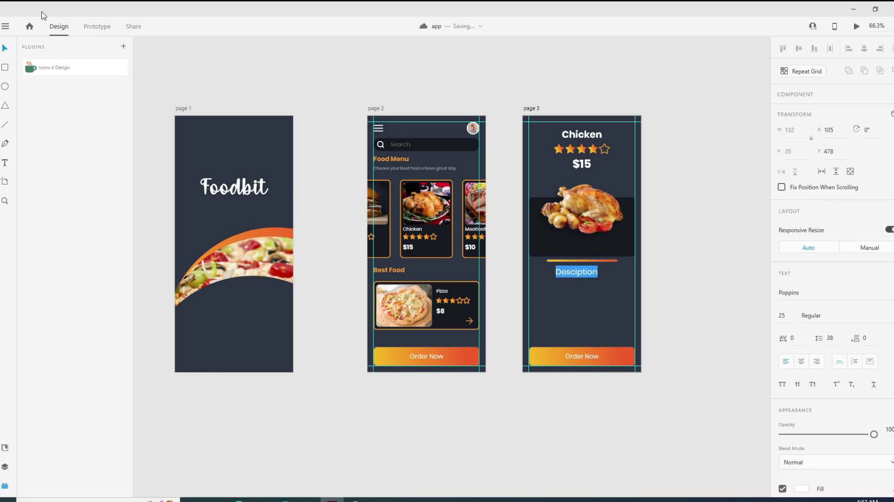
key("Escape")
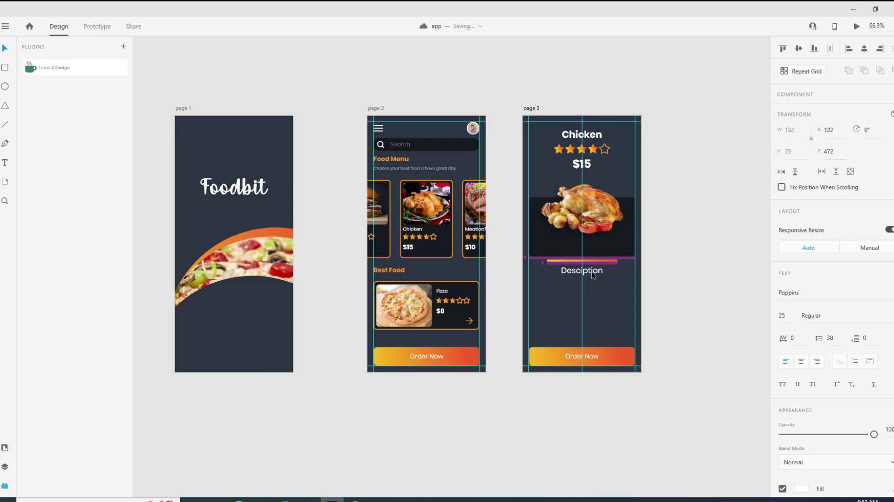
key("Escape")
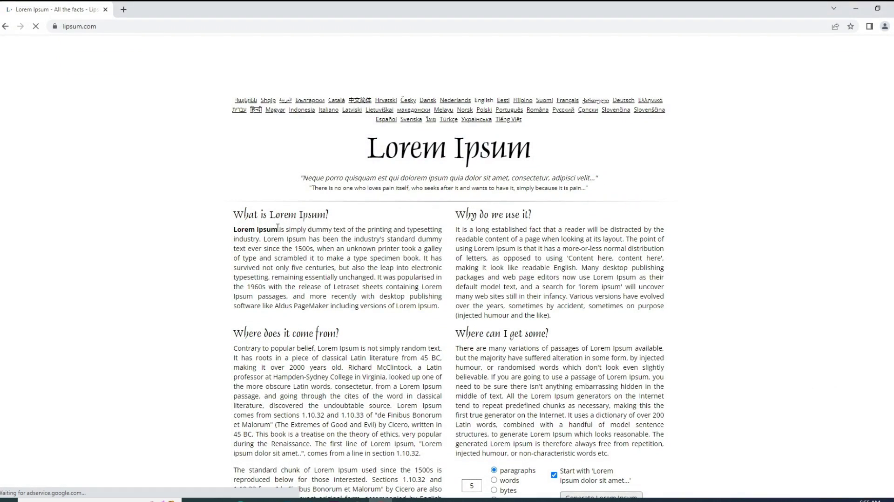
- Copy the passage from "is simply dummy text" to "remaining essentially" on lipsum.com, and return to the app design
left_click_drag(278, 228, 343, 261)
key("ctrl+c")
left_click(360, 267)
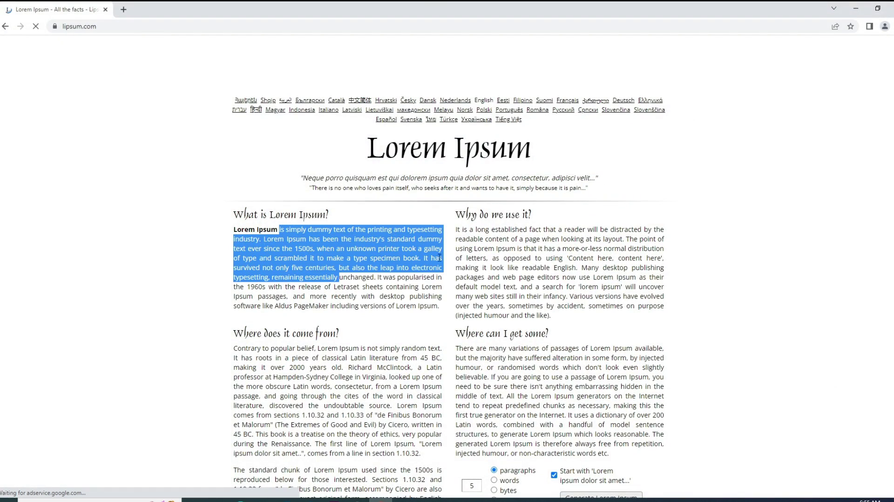
left_click(855, 8)
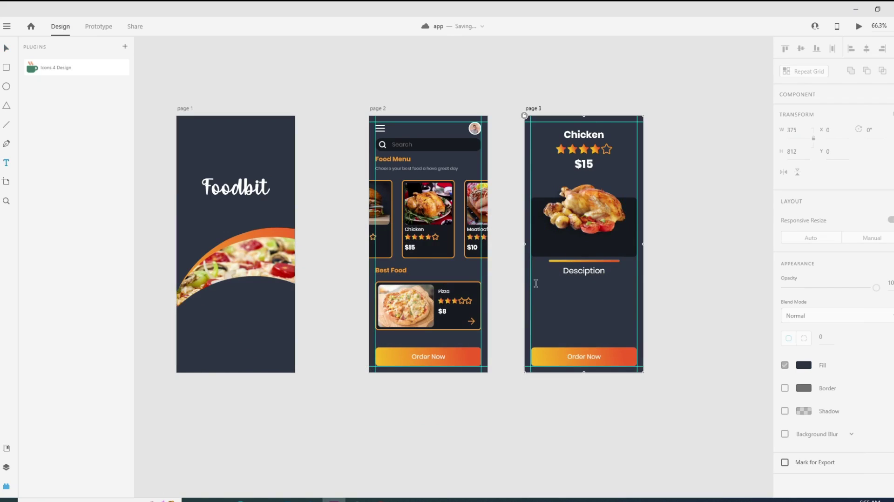
- Draw a text area about 323 by 189 below the "Desciption" heading and paste the copied passage into it at size 14
left_click_drag(535, 283, 634, 345)
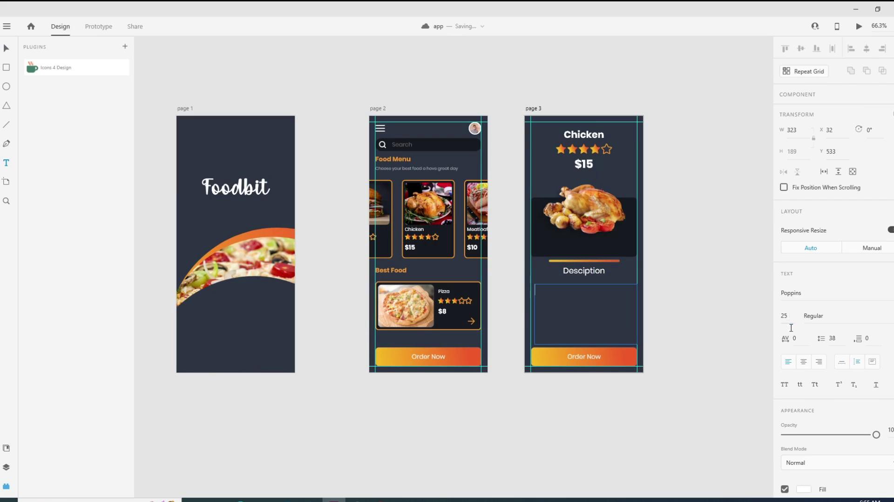
key("Return")
key("ctrl+v")
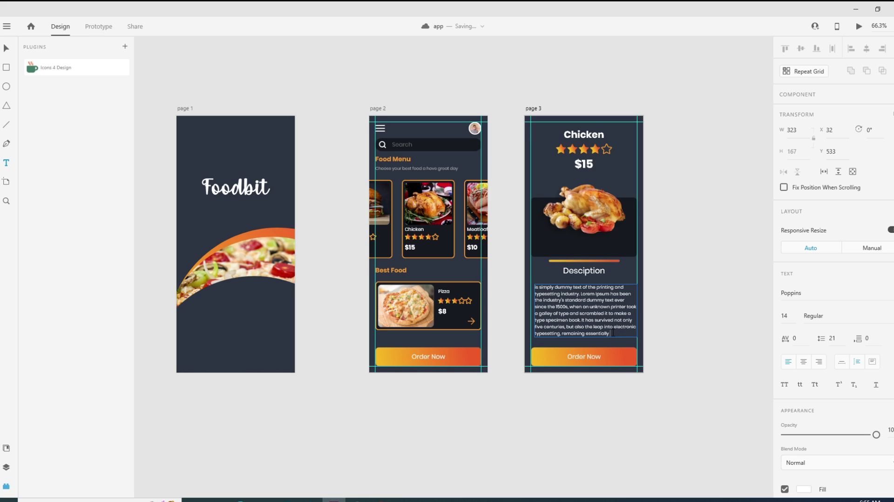
- Centre-align the description paragraph and set its line spacing to 26
left_click_drag(613, 333, 533, 289)
left_click(803, 362)
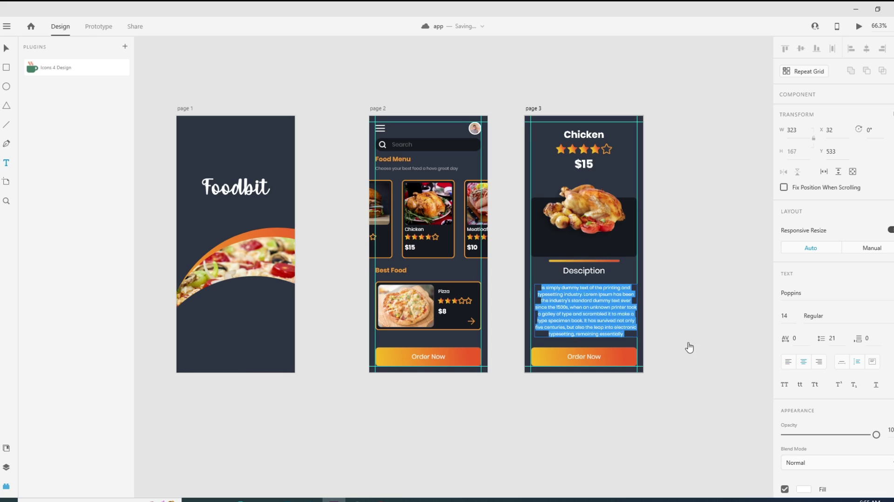
left_click(831, 339)
type("24")
key("Return")
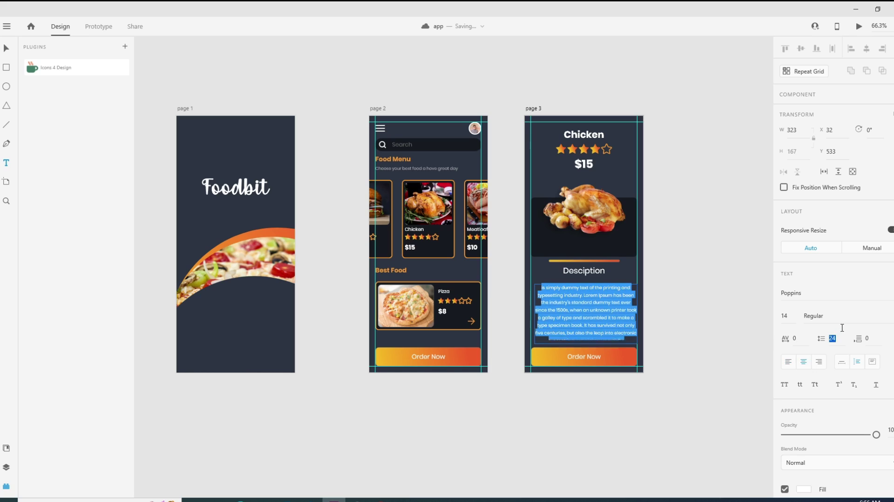
key("Up")
key("Up")
key("Down")
key("Down")
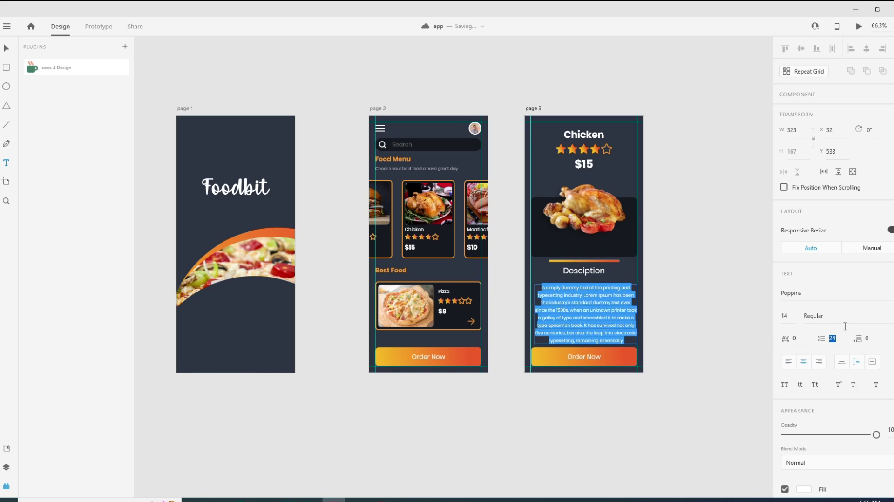
key("Up")
key("Up")
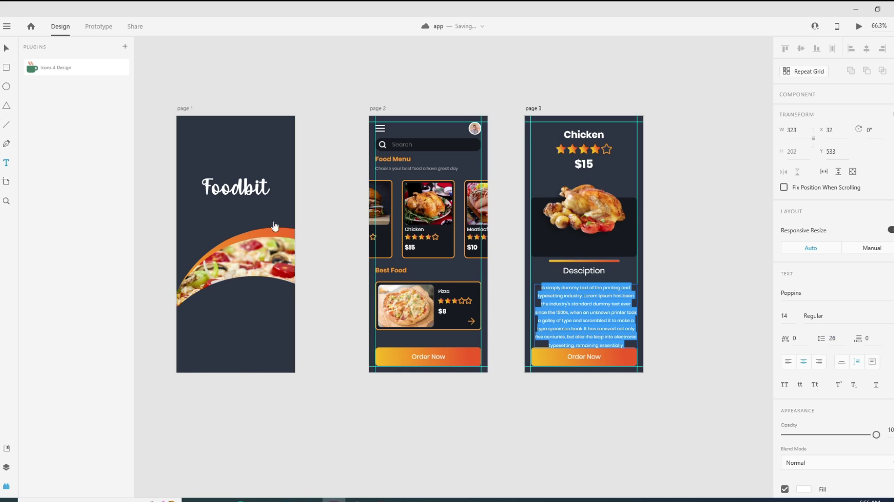
- Centre the description paragraph on page 3 at X 26, Y 516 and fill its text with the saved grey swatch
left_click(6, 50)
left_click_drag(588, 324, 586, 319)
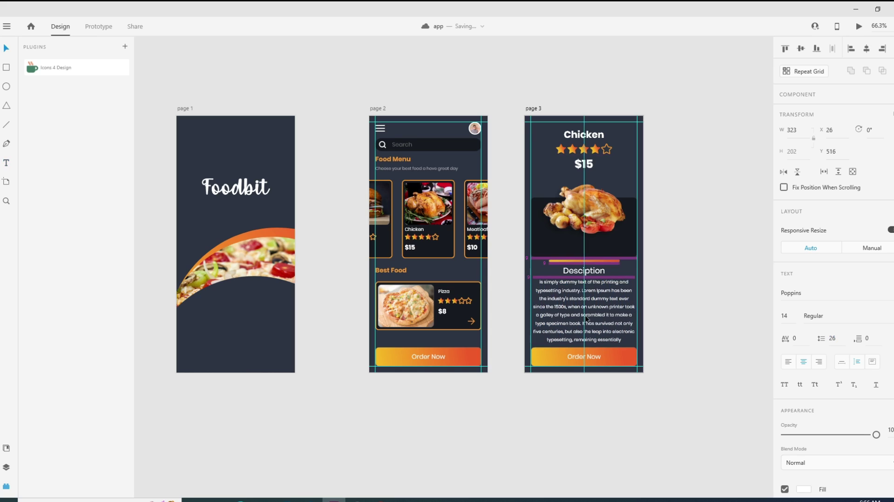
key("Return")
key("ctrl+a")
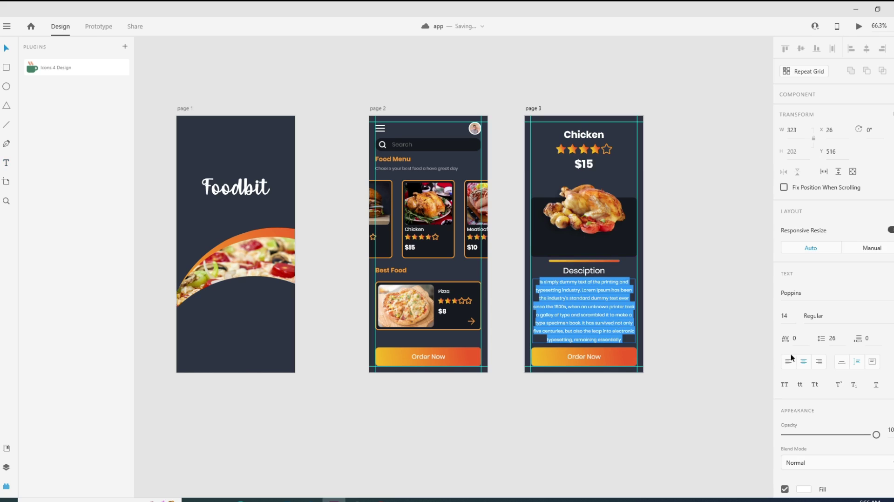
scroll(790, 347, "down", 3)
left_click(803, 388)
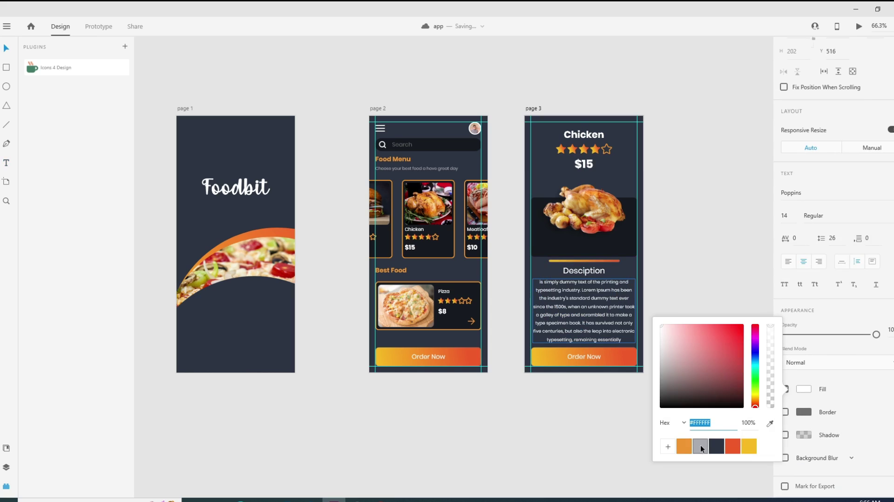
left_click(683, 270)
left_click(652, 412)
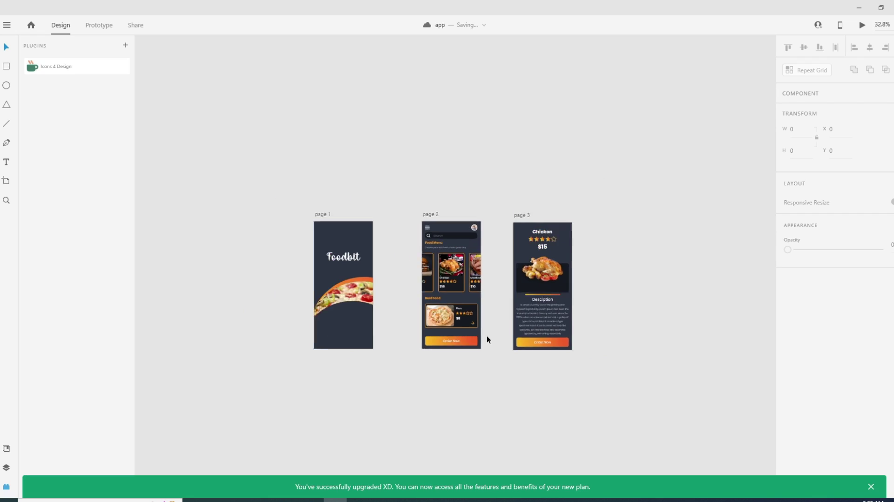
- Spread the three page artboards apart and place two duplicates of page 2 between page 2 and page 3
scroll(487, 339, "down", 1)
left_click_drag(342, 229, 167, 173)
left_click_drag(450, 232, 301, 166)
left_click_drag(518, 230, 714, 172)
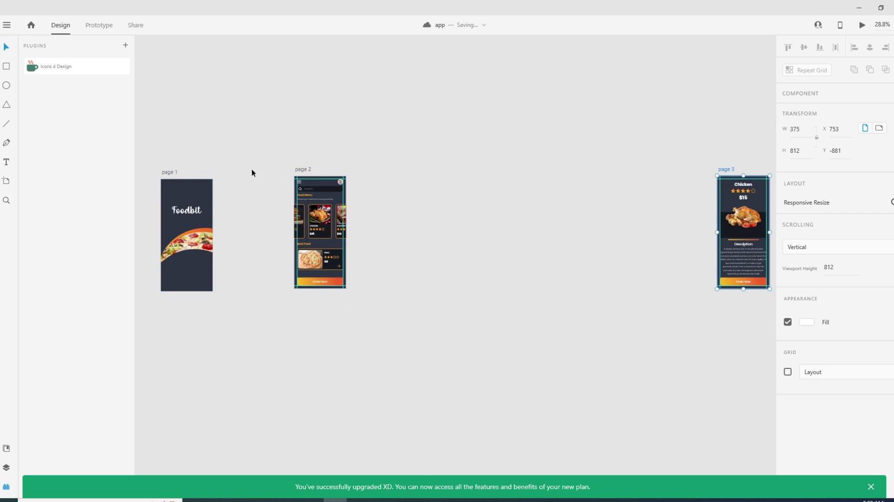
left_click_drag(306, 169, 617, 175)
left_click(223, 285)
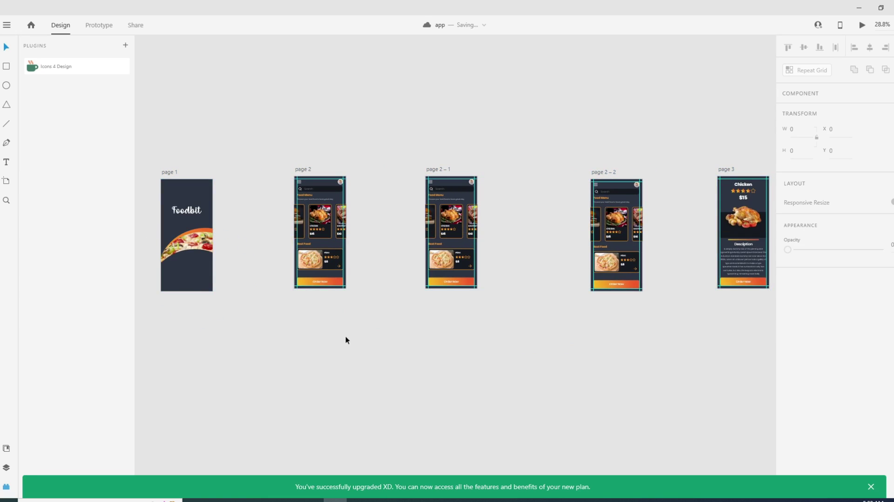
- Shift the food card group on page 2 horizontally to X 84 so the Burger card sits fully on the page
scroll(317, 345, "up", 5)
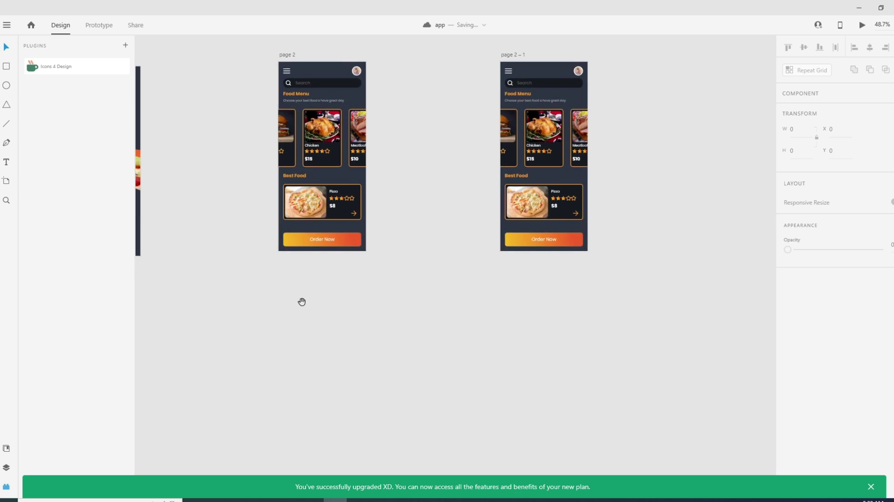
scroll(378, 311, "up", 3)
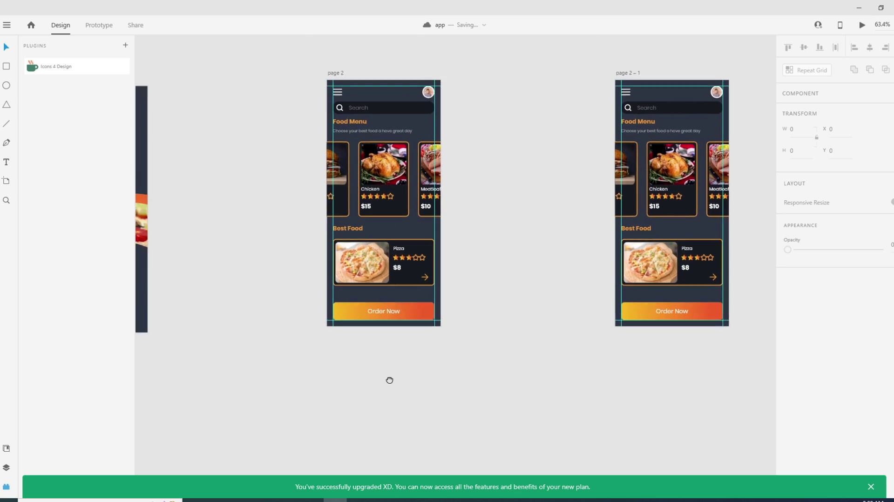
left_click(385, 217)
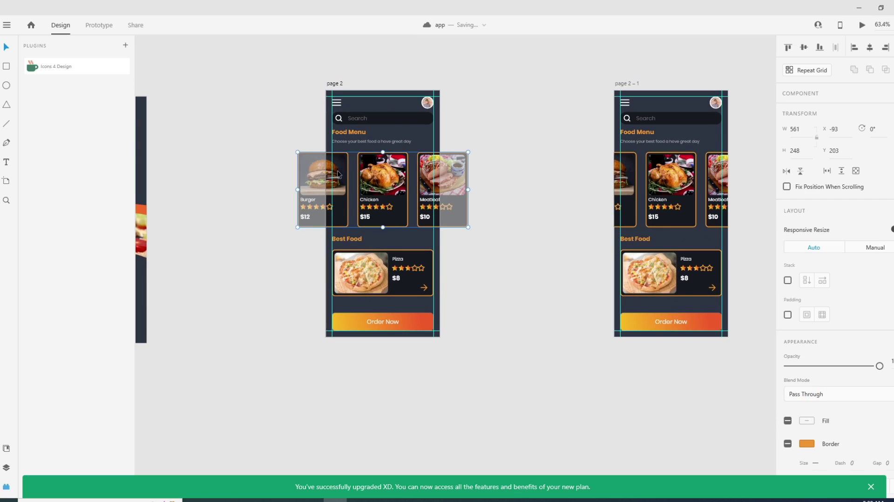
key("Right")
key("Right")
key("Right")
key("Right")
key("Right")
key("Right")
key("Right")
key("Right")
key("Right")
key("Right")
key("Right")
key("Right")
key("Right")
key("Right")
key("Right")
key("Right")
key("Right")
key("Right")
key("Right")
key("Right")
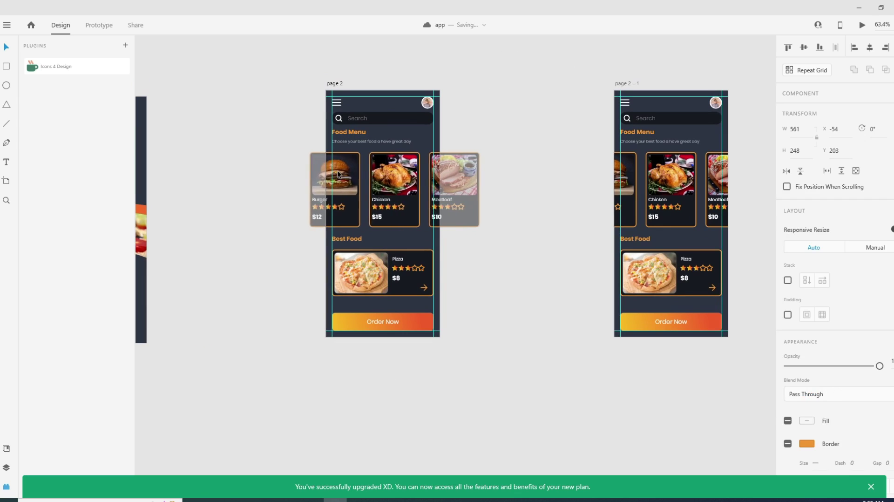
key("Right")
key("Right")
key("Right")
key("Right")
key("Right")
key("Right")
key("Right")
key("Right")
key("Right")
key("Right")
key("Right")
key("Right")
key("Right")
key("Right")
key("Right")
key("Right")
key("Right")
key("Right")
key("Right")
key("Right")
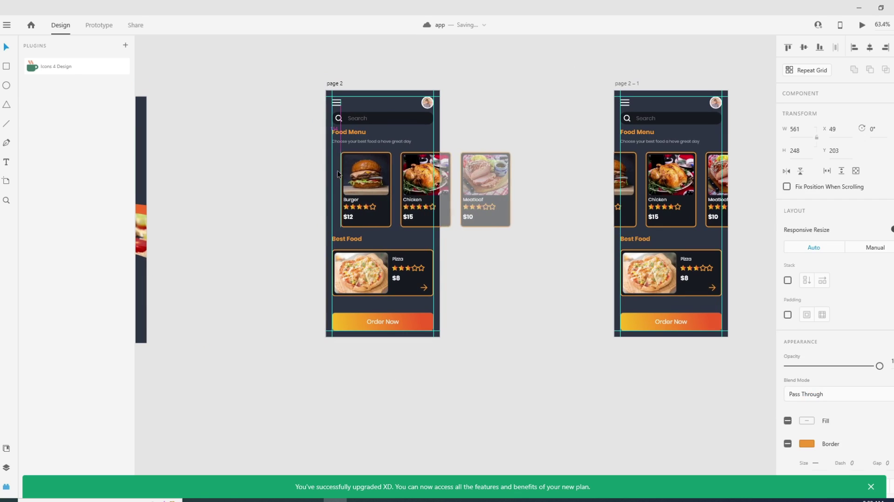
key("Right")
key("Right")
key("Right")
key("Right")
key("Right")
key("Right")
key("Right")
key("Right")
key("Right")
key("Right")
key("Right")
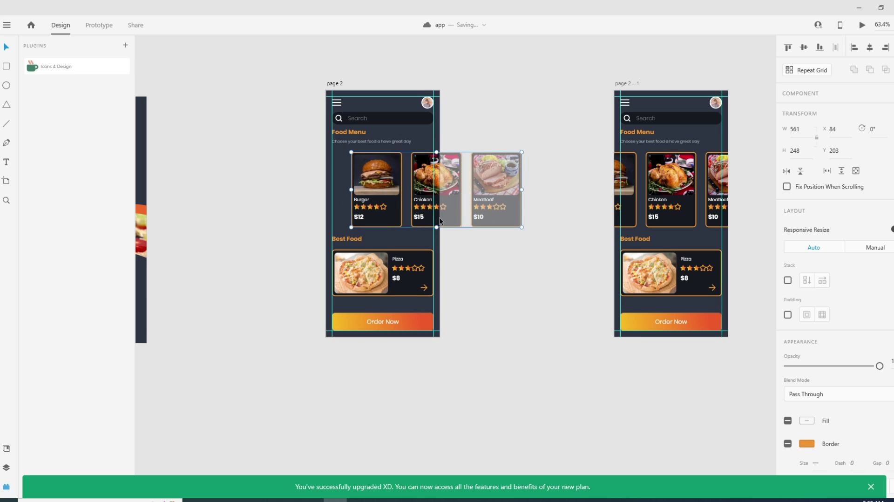
- Shrink the Chicken card on page 2 to about 153 by 228 and nudge the card group slightly to the right
double_click(448, 220)
left_click_drag(461, 228, 459, 224)
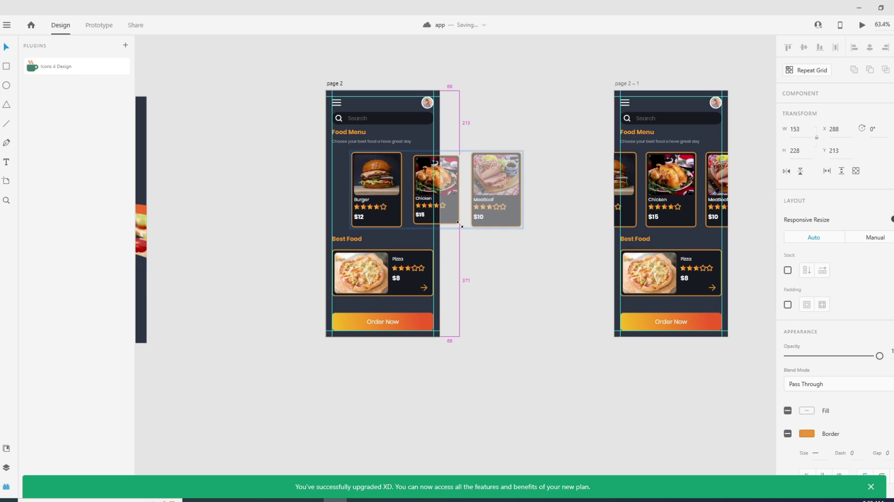
left_click(535, 265)
left_click(392, 213)
left_click_drag(392, 209, 395, 209)
left_click(512, 282)
- Shrink the Burger card on page 2 – 1 to about 145 by 214 around its centre
left_click_drag(509, 342, 357, 342)
double_click(471, 217)
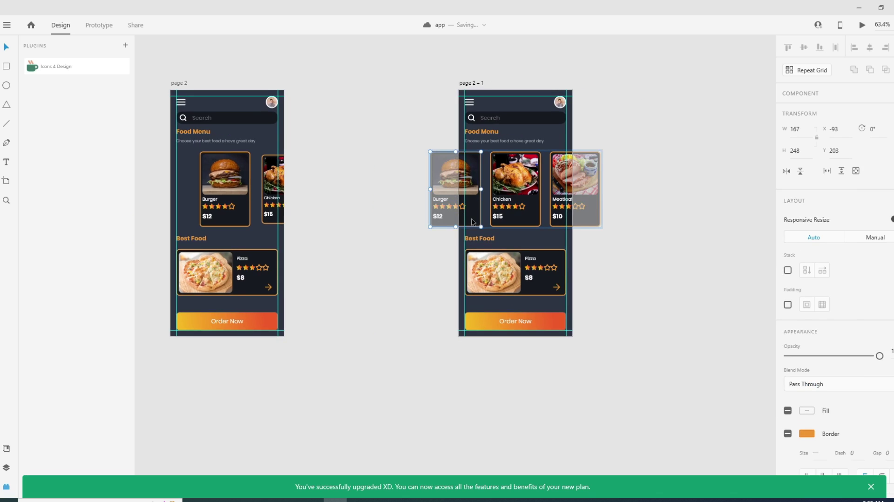
left_click_drag(479, 225, 480, 222)
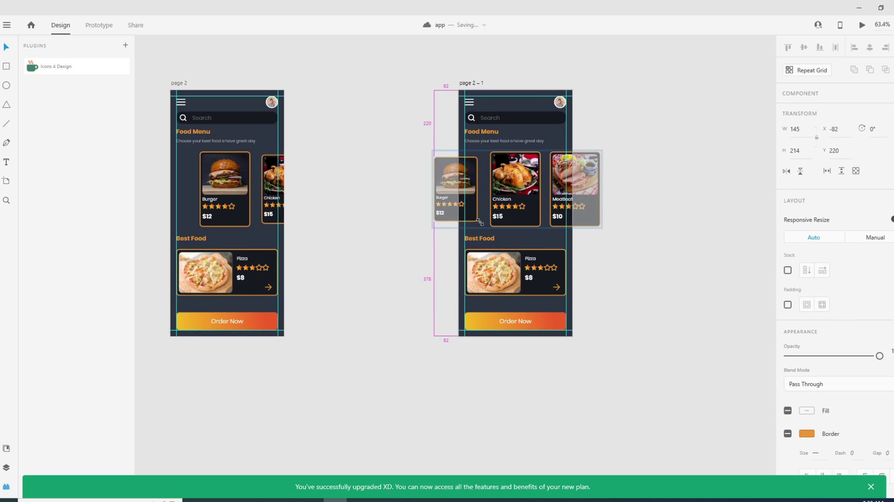
- Shrink the whole Meatloaf card on page 2 – 1 around its centre to match the reduced Burger card
left_click(585, 217)
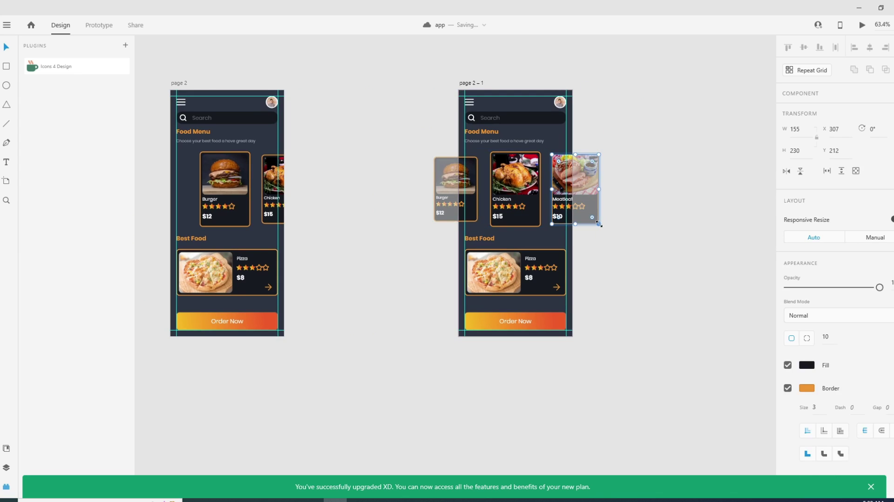
key("Escape")
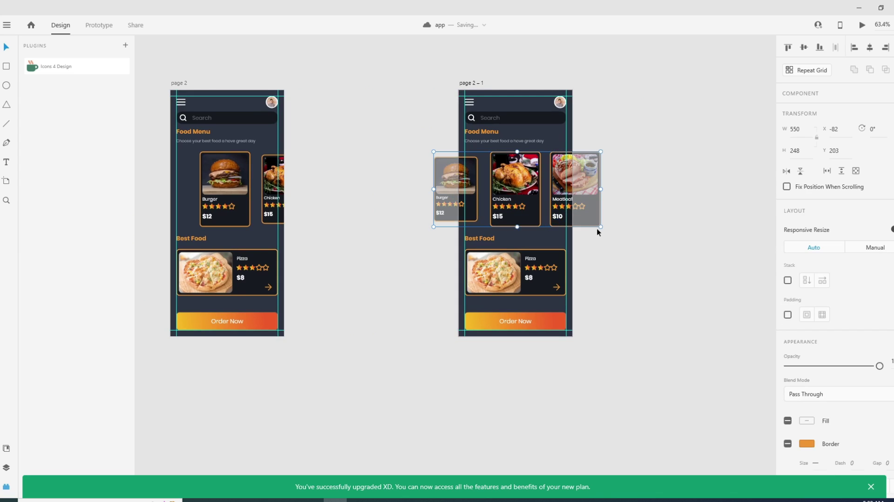
double_click(559, 225)
left_click_drag(600, 227, 599, 226)
left_click(634, 287)
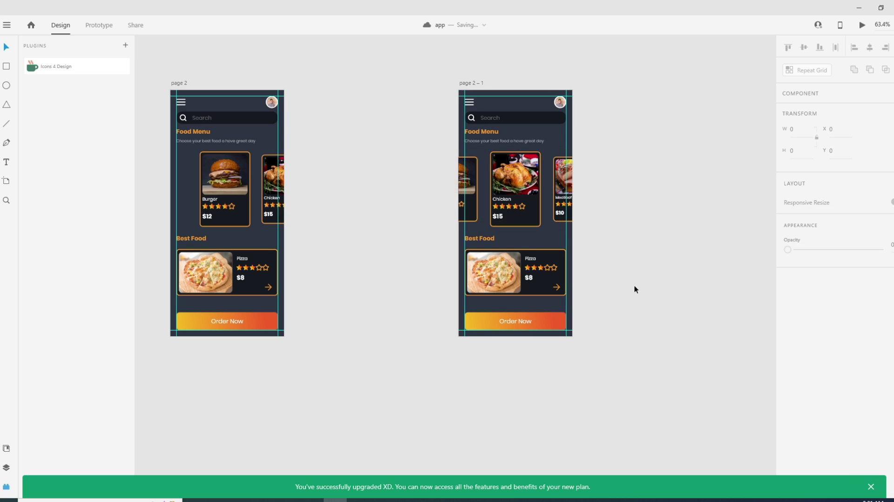
left_click_drag(605, 338, 379, 331)
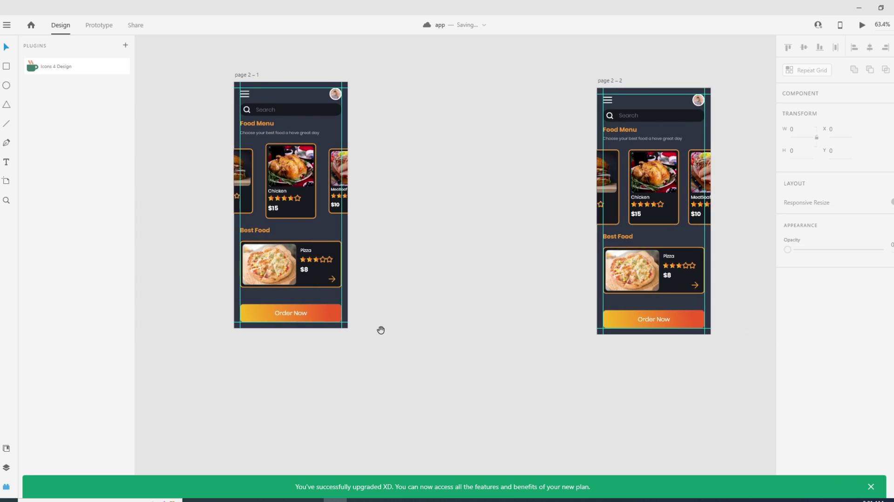
- Shift the food card group on page 2 – 2 horizontally to X -277 so the Meatloaf card is centred
left_click(663, 212)
key("Left")
key("Left")
key("Left")
key("Left")
key("Left")
key("Left")
key("Left")
key("Left")
key("Left")
key("Left")
key("Left")
key("Left")
key("Left")
key("Left")
key("Left")
key("Left")
key("Left")
key("Left")
key("Left")
key("Left")
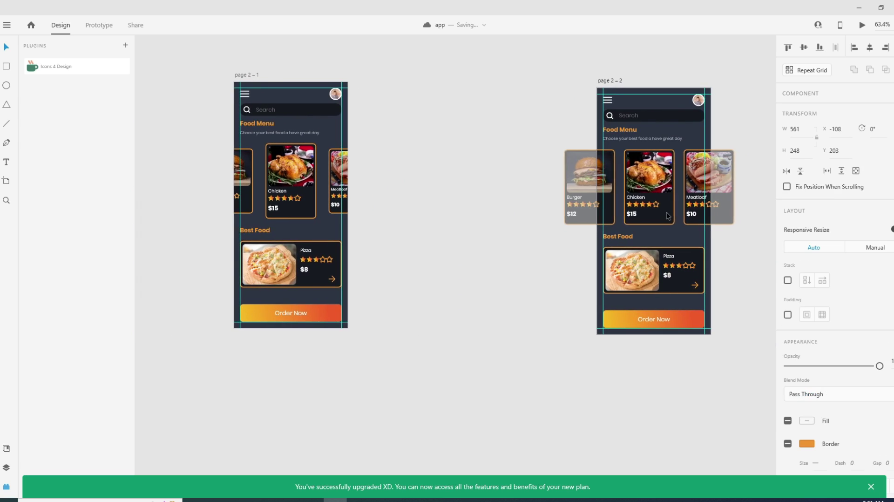
key("Left")
key("Left")
key("Left")
key("Left")
key("Left")
key("Left")
key("Left")
key("Left")
key("Left")
key("Left")
key("Left")
key("Left")
key("Left")
key("Left")
key("Left")
key("Left")
key("Left")
key("Left")
key("Left")
key("Left")
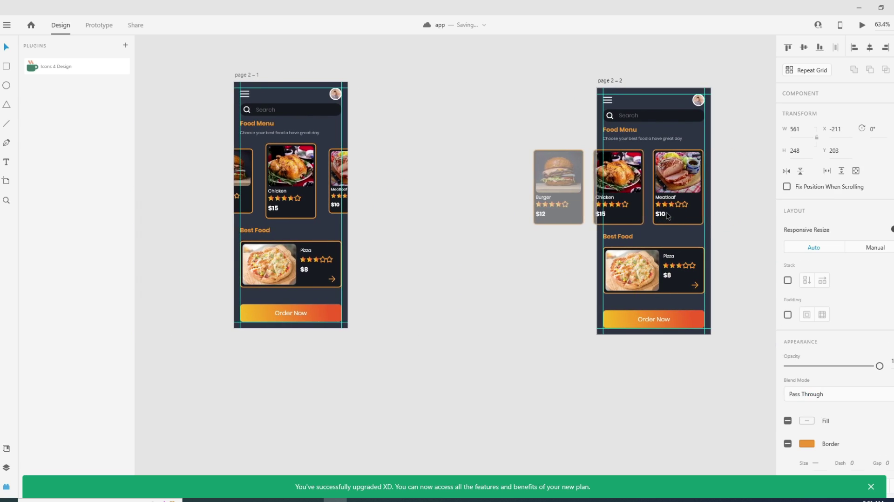
key("shift+Left")
key("shift+Left")
key("shift+Left")
key("shift+Left")
key("shift+Left")
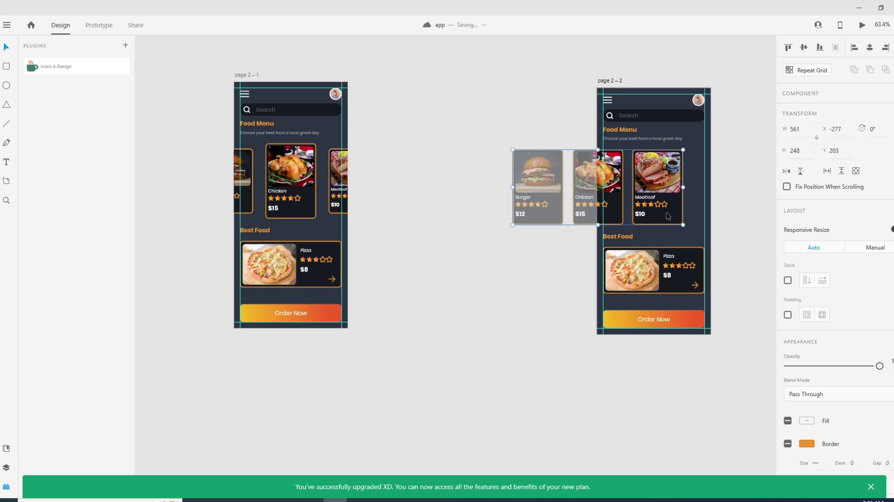
- Shrink the Chicken card on page 2 – 2 around its centre to about 145 by 216
double_click(613, 215)
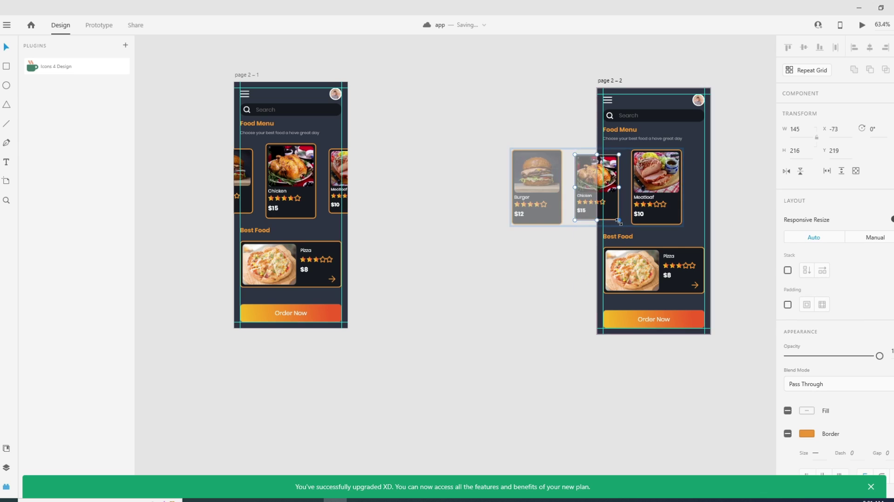
left_click(428, 259)
- Move the page 2 – 2 artboard slightly closer to page 2 – 1 and duplicate page 2 – 1 directly below itself
scroll(398, 279, "down", 5)
left_click_drag(434, 308, 514, 298)
left_click_drag(582, 176, 563, 176)
left_click(417, 175)
left_click_drag(417, 175, 414, 325, "alt")
left_click(478, 340)
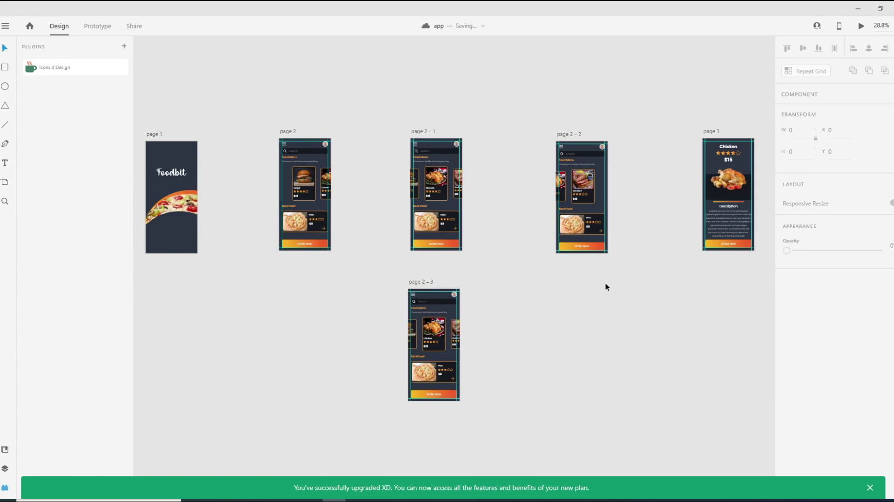
- Duplicate the page 3 artboard to the right of the original
left_click_drag(605, 283, 359, 290)
left_click_drag(467, 137, 589, 141)
left_click(517, 204)
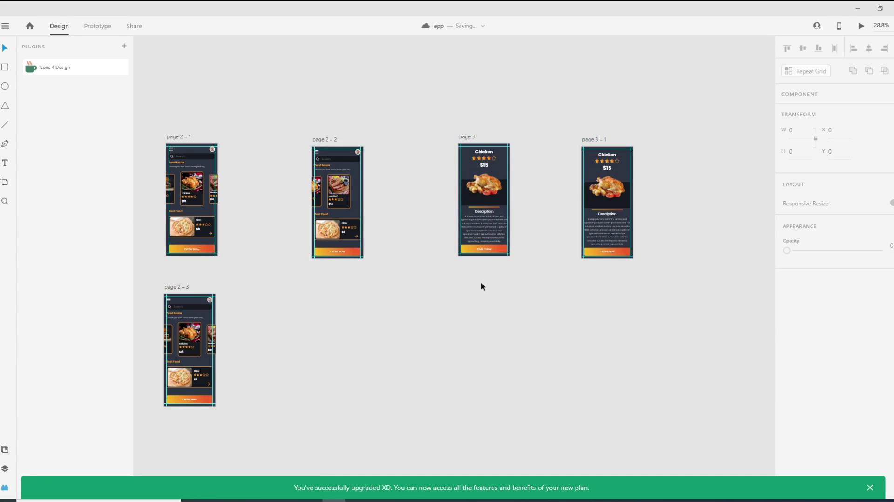
- Move page 3's Chicken title, star rating and price sideways off their places and fade each to 0% opacity
scroll(490, 289, "up", 5)
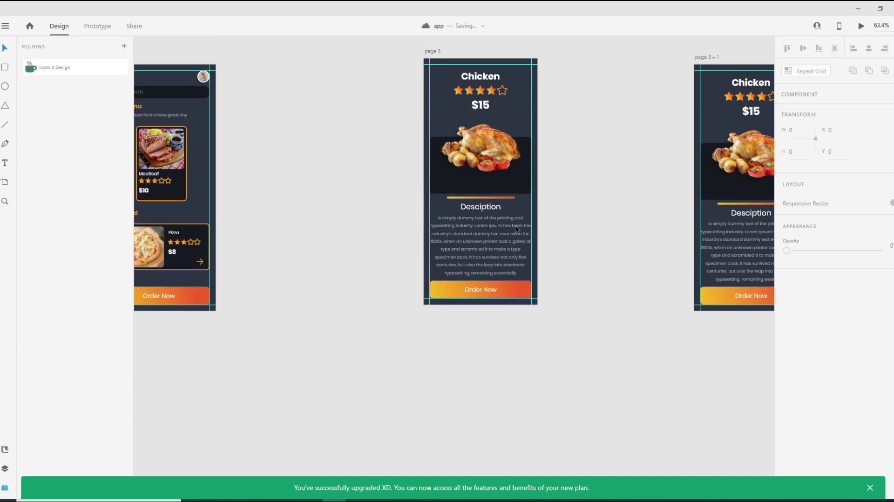
left_click_drag(488, 82, 421, 80)
left_click_drag(878, 436, 784, 435)
left_click_drag(494, 90, 550, 88)
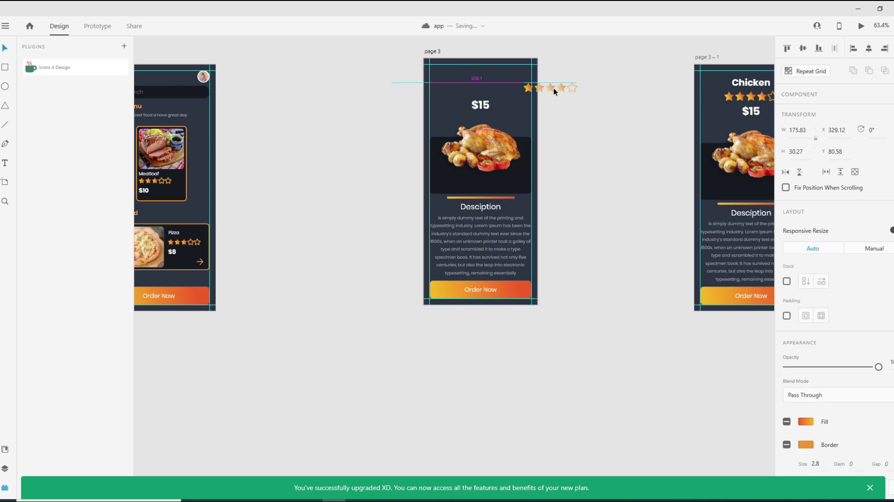
left_click_drag(878, 367, 784, 367)
left_click_drag(481, 105, 422, 108)
left_click_drag(878, 435, 759, 437)
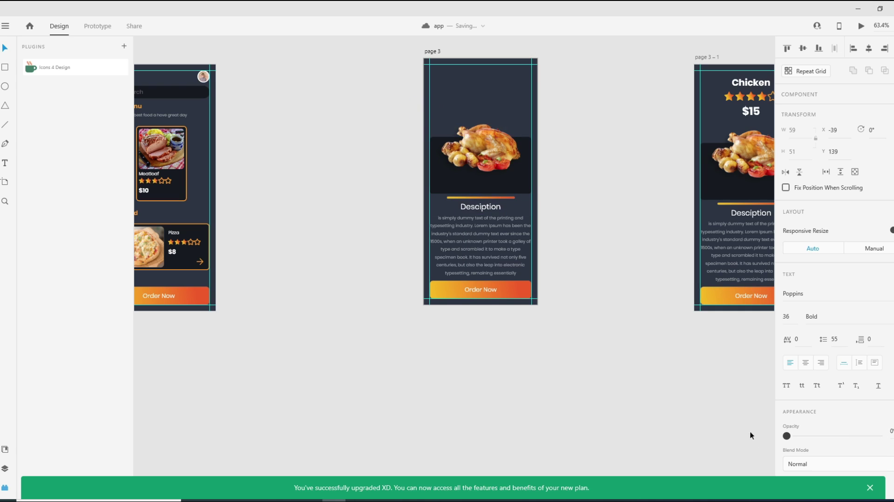
- Shrink the chicken image on page 3 around its centre and set its opacity to 0%
left_click(489, 154)
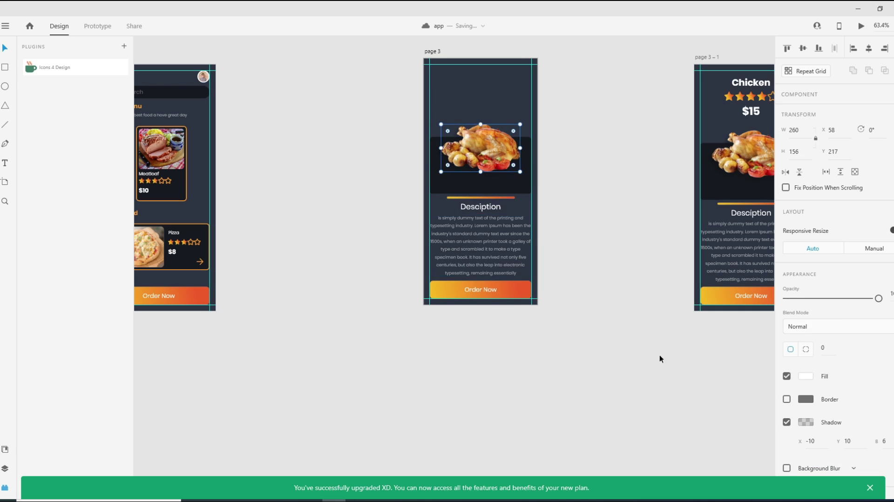
left_click_drag(520, 171, 491, 154)
scroll(708, 362, "down", 1)
left_click_drag(878, 298, 784, 298)
- Move the dark rounded rectangle off the right edge of page 3 and fade it out to 0% opacity
left_click(498, 151)
left_click_drag(499, 151, 600, 149)
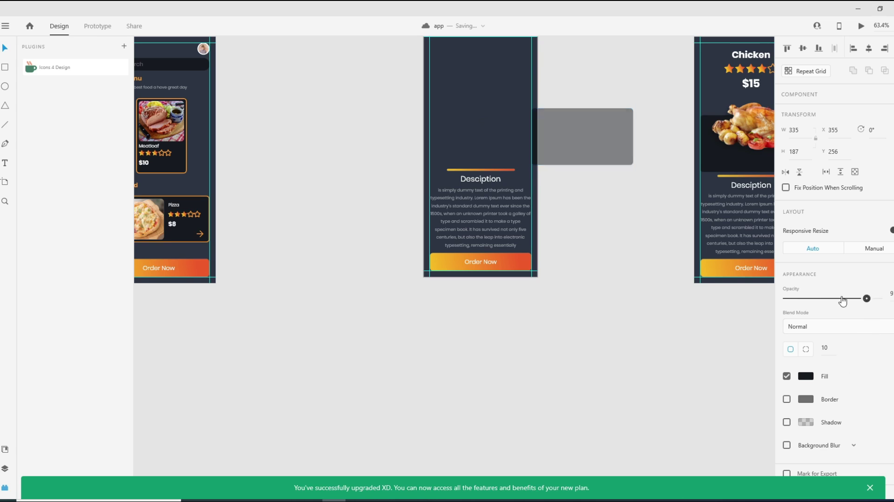
left_click_drag(878, 298, 784, 298)
left_click(635, 249)
- Move the orange gradient line off the left edge of page 3 and fade it out
left_click(498, 170)
left_click_drag(497, 172, 420, 169)
left_click_drag(876, 307, 789, 298)
left_click(652, 261)
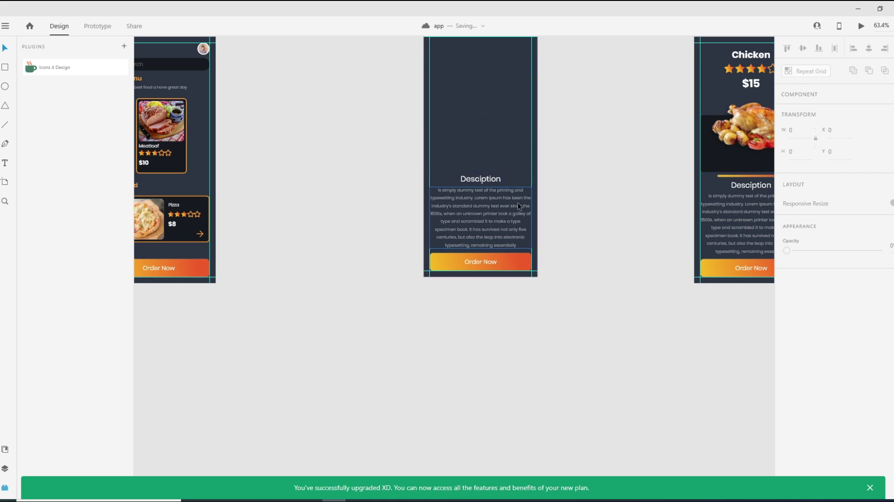
- Move page 3's description heading off to the right at 3% opacity and its paragraph off to the left at 2% opacity
left_click(484, 182)
left_click_drag(485, 182, 559, 178)
left_click_drag(878, 405, 788, 406)
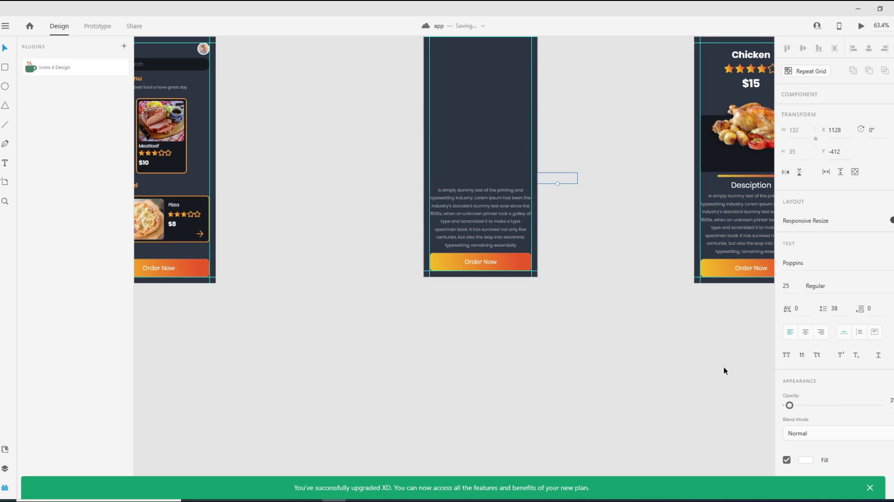
left_click_drag(487, 214, 395, 210)
left_click_drag(878, 435, 788, 436)
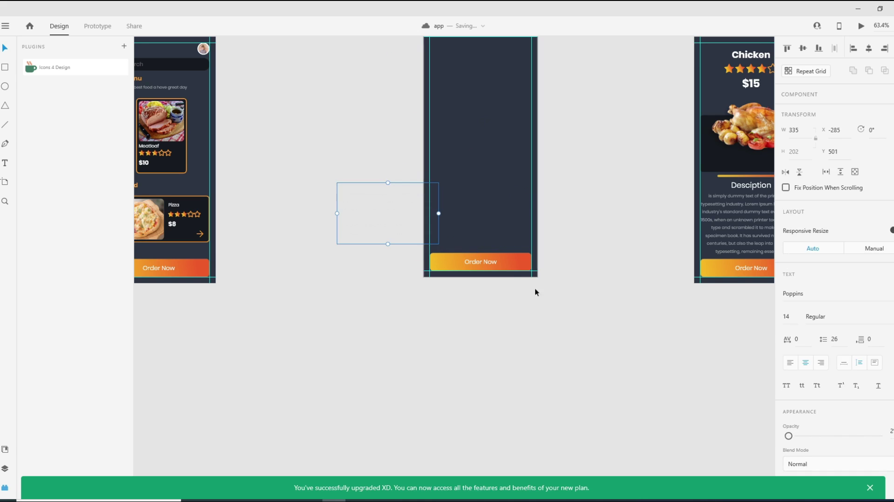
left_click(514, 268)
left_click_drag(531, 270, 521, 264)
key("ctrl+z")
- Shrink the Order Now button together with its label on page 3 and fade both to 0% opacity
left_click_drag(468, 282, 492, 250)
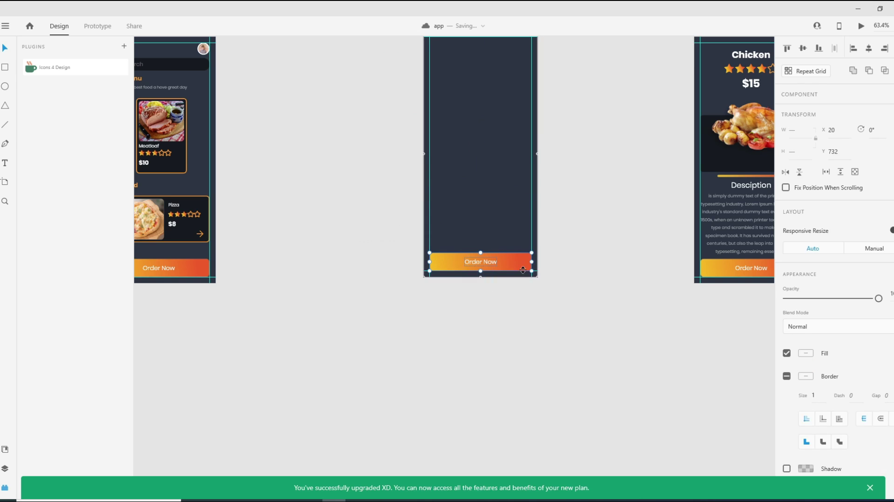
left_click_drag(534, 273, 523, 261)
left_click_drag(878, 298, 741, 301)
left_click(741, 301)
- Switch to Prototype mode and link the page 1 artboard to page 2
scroll(463, 336, "up", 2)
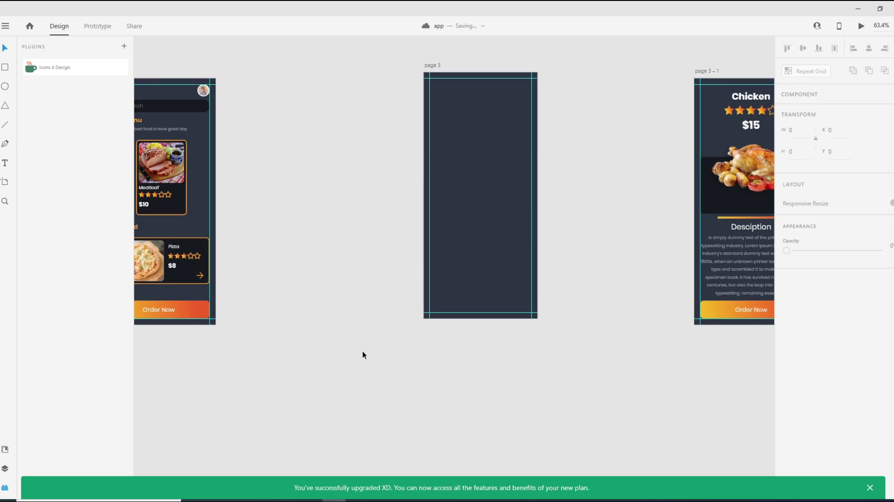
scroll(363, 352, "down", 5)
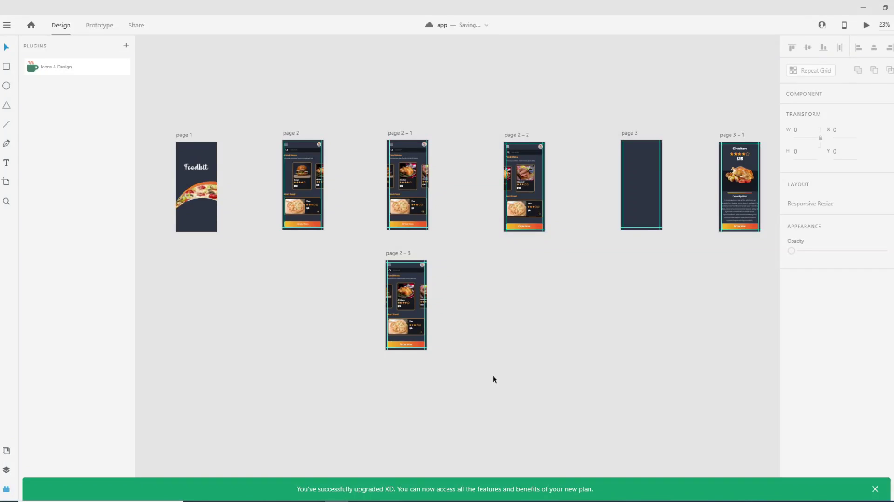
scroll(492, 374, "up", 3)
left_click_drag(432, 267, 678, 355)
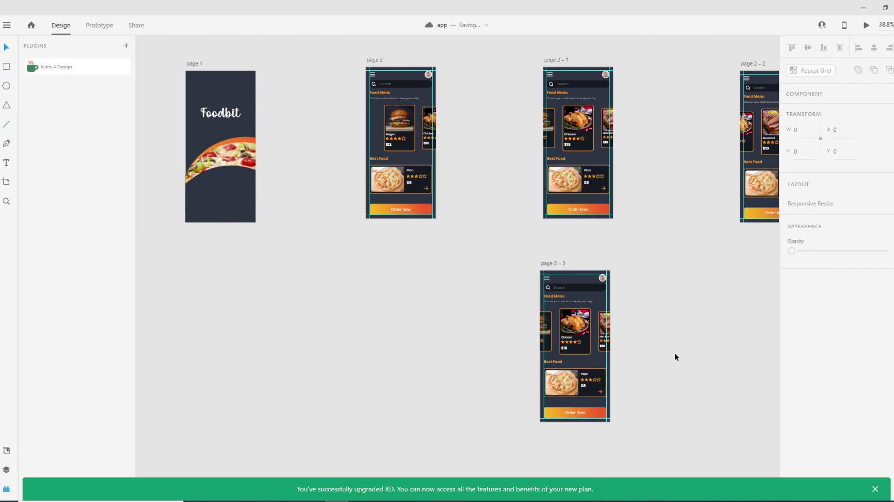
left_click(97, 27)
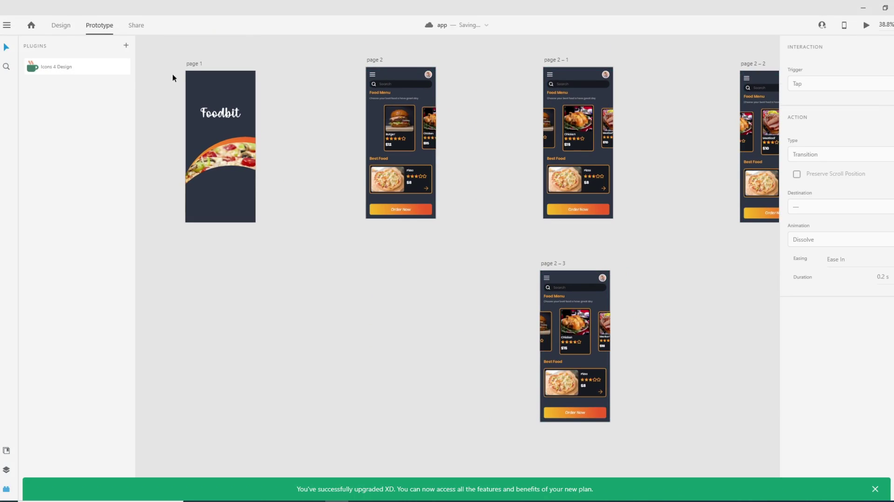
left_click(195, 65)
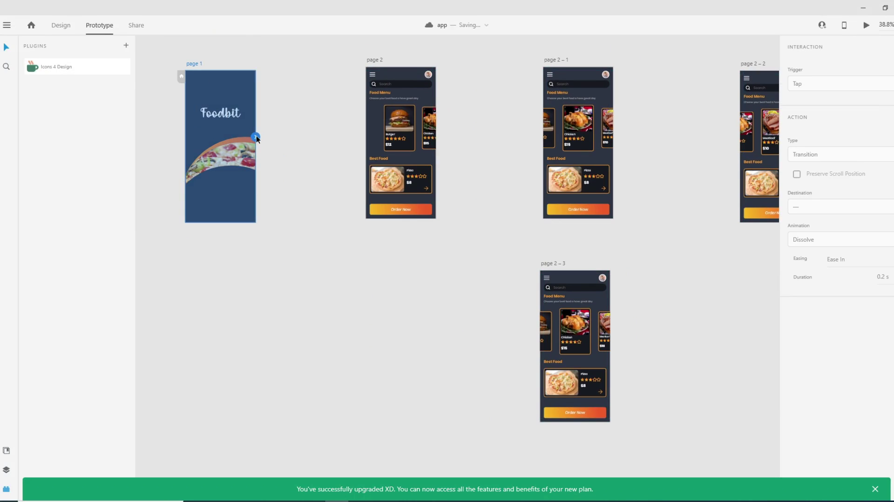
left_click_drag(294, 151, 371, 120)
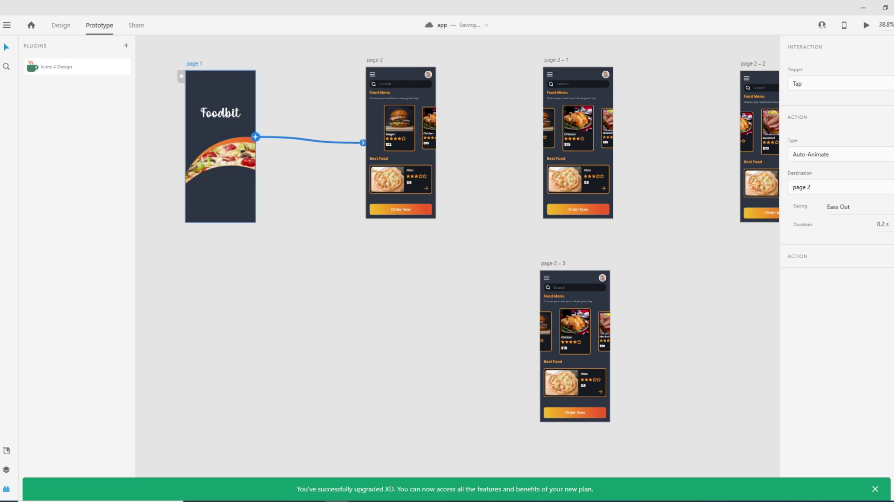
- Set the page 1 link to a Time trigger with a 1 s delay and Ease In-Out easing
left_click(875, 83)
left_click(860, 123)
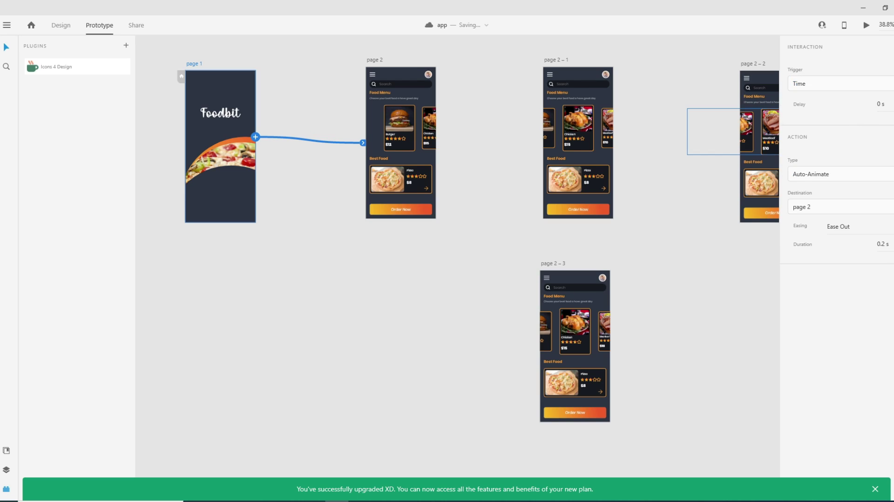
left_click(880, 104)
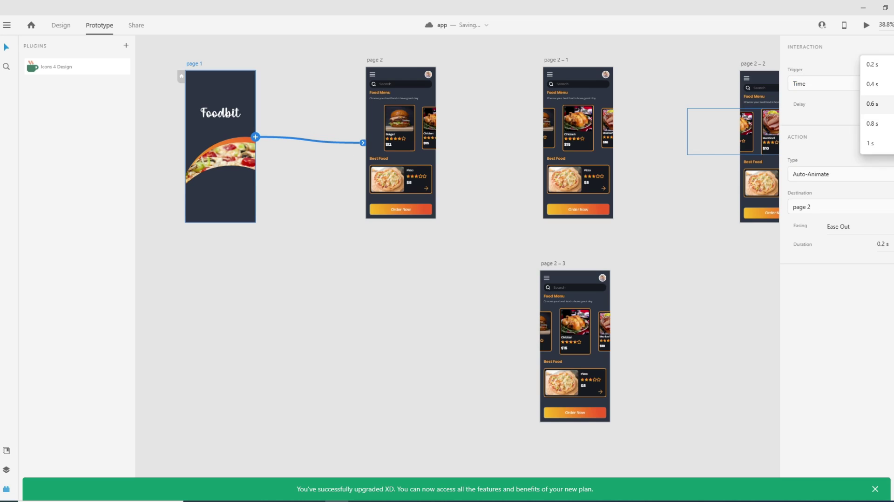
left_click(887, 145)
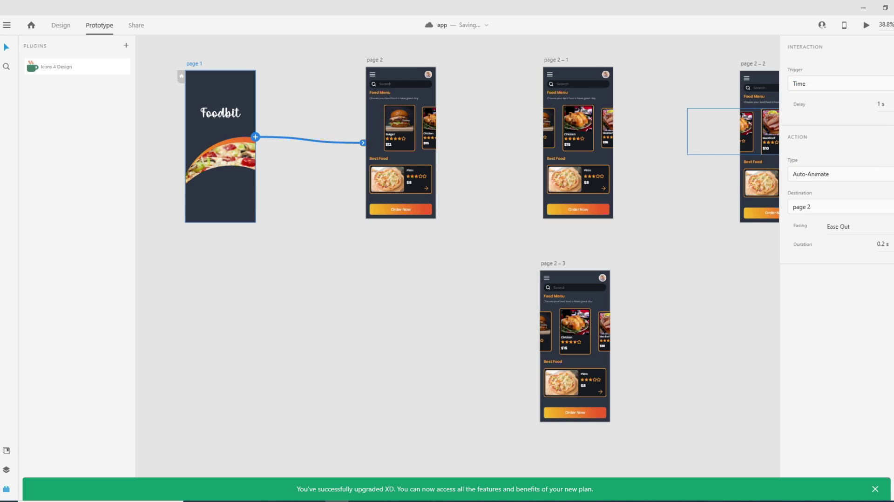
left_click(887, 226)
left_click(888, 267)
- Link the food card group on page 2 to page 2 – 1 with a Drag trigger, Auto-Animate and Ease In-Out easing
left_click(395, 125)
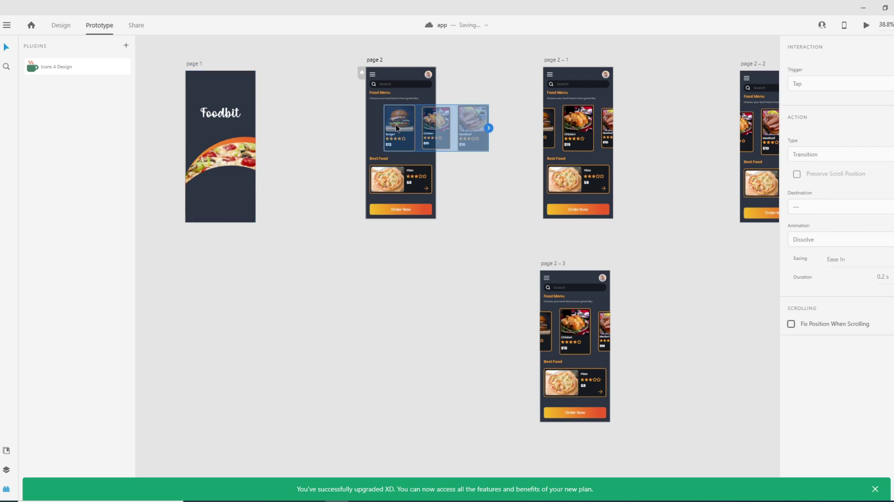
left_click_drag(510, 136, 561, 98)
left_click(840, 84)
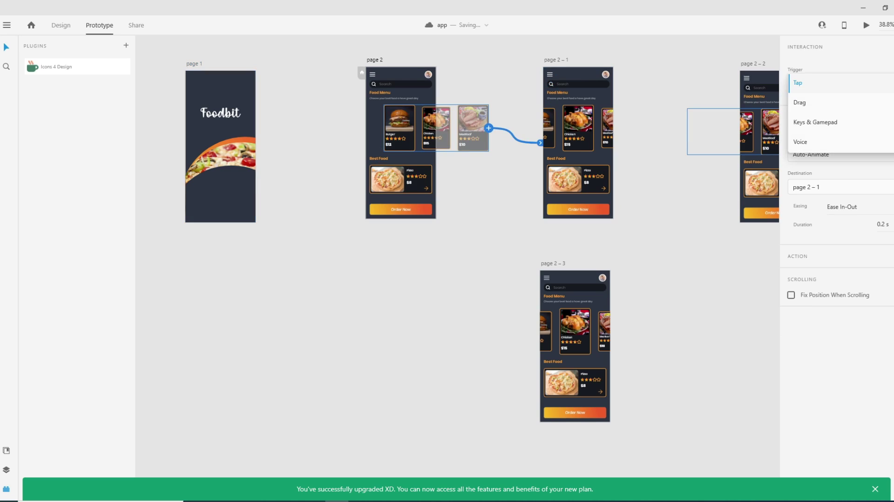
left_click(884, 111)
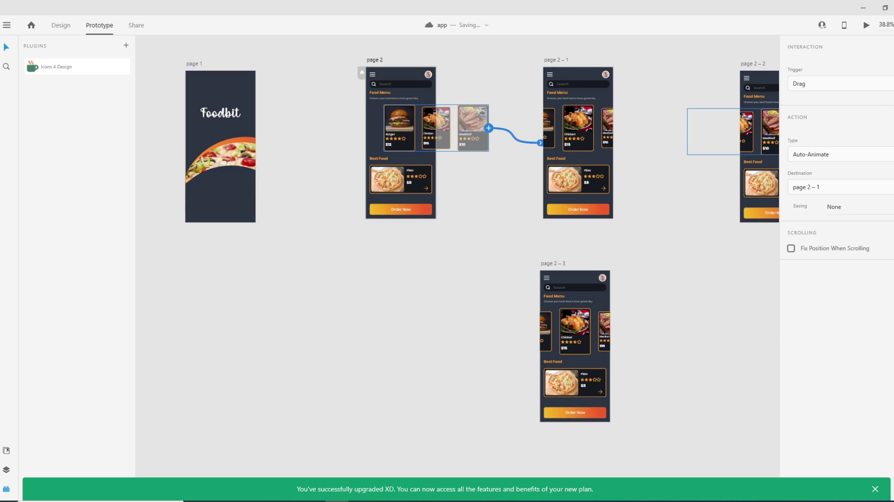
left_click(841, 154)
left_click(841, 153)
left_click(857, 207)
left_click(875, 245)
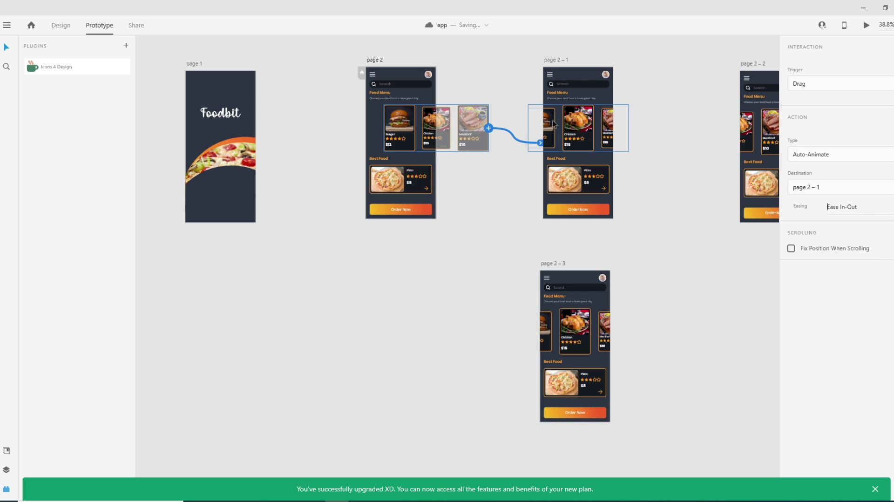
- Link the food card group on page 2 – 1 to page 2 – 2 with the same Drag Auto-Animate settings
left_click(611, 128)
left_click_drag(662, 141, 750, 125)
- Link the card group on page 2 – 2 to page 2 – 3, and the one on page 2 – 3 back to page 2
left_click(761, 135)
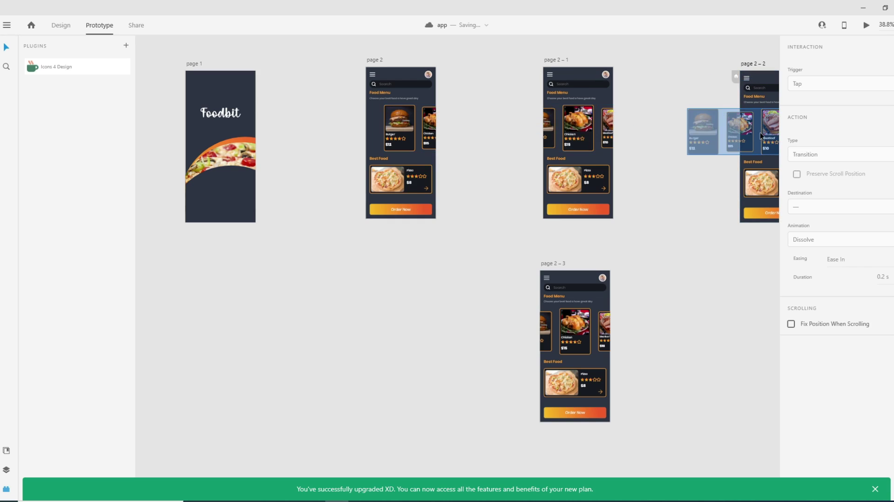
left_click_drag(696, 270, 622, 269)
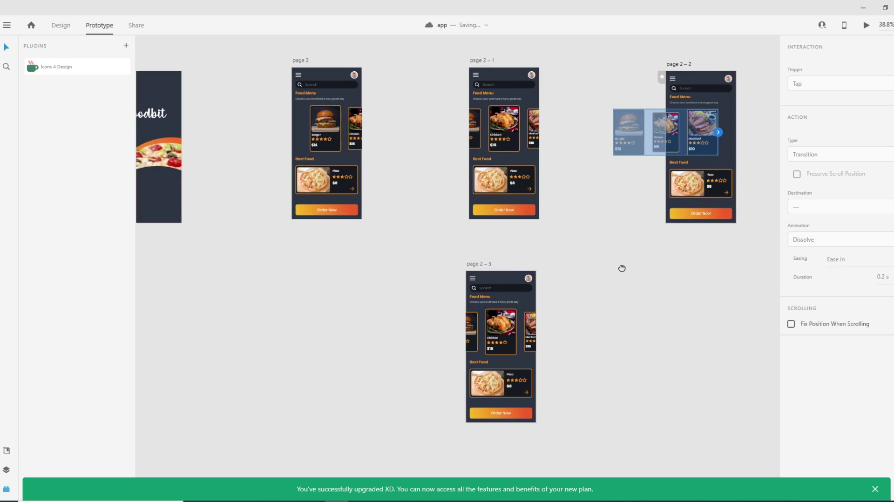
left_click_drag(717, 133, 521, 300)
left_click(510, 330)
left_click_drag(550, 331, 342, 98)
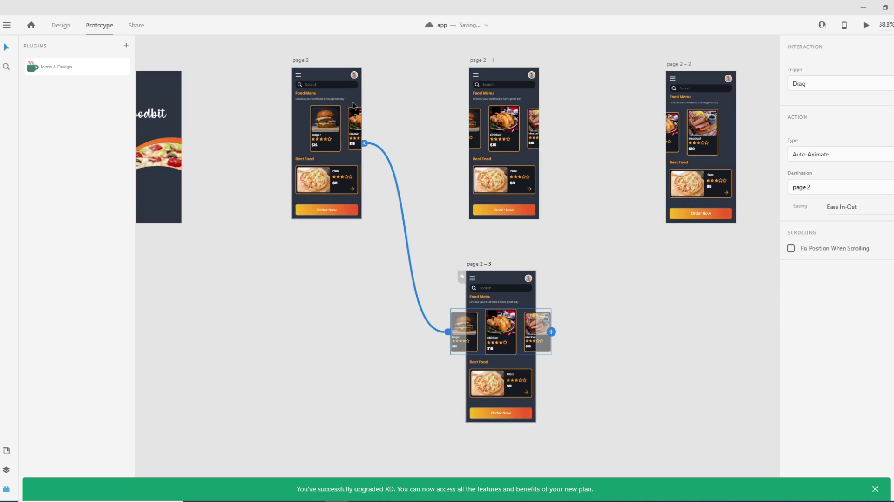
- Link the Chicken card inside page 2 – 1's card group to page 3 with a Tap trigger and Auto-Animate
left_click_drag(658, 315, 421, 343)
left_click(274, 172)
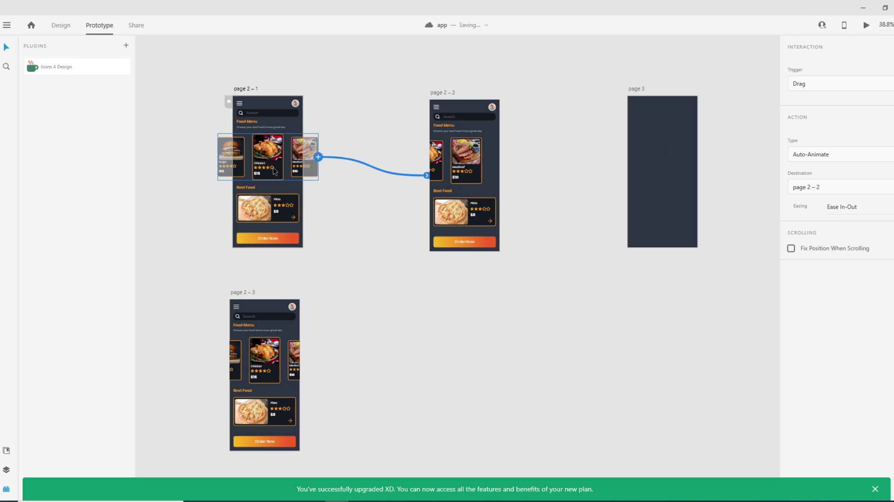
left_click(275, 171)
left_click_drag(283, 157, 641, 149)
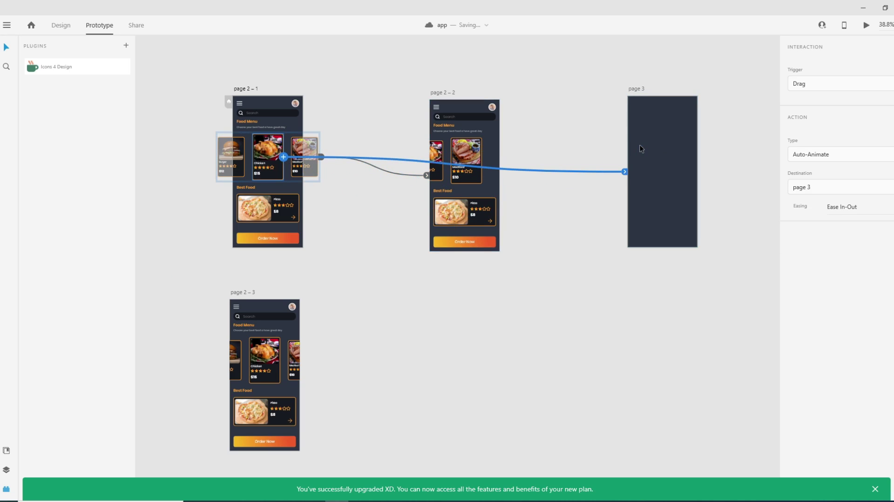
left_click(808, 87)
left_click(813, 67)
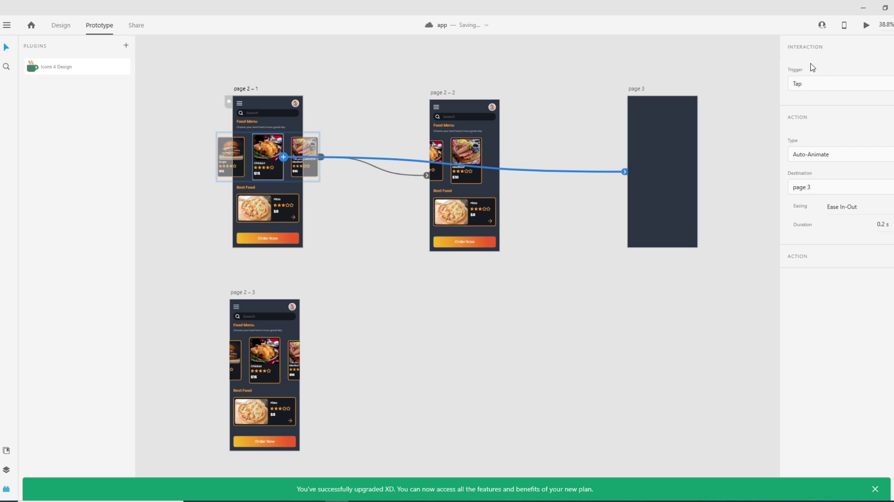
- Link the blank page 3 artboard to page 3 – 1 with a Time trigger and Auto-Animate
left_click(484, 106)
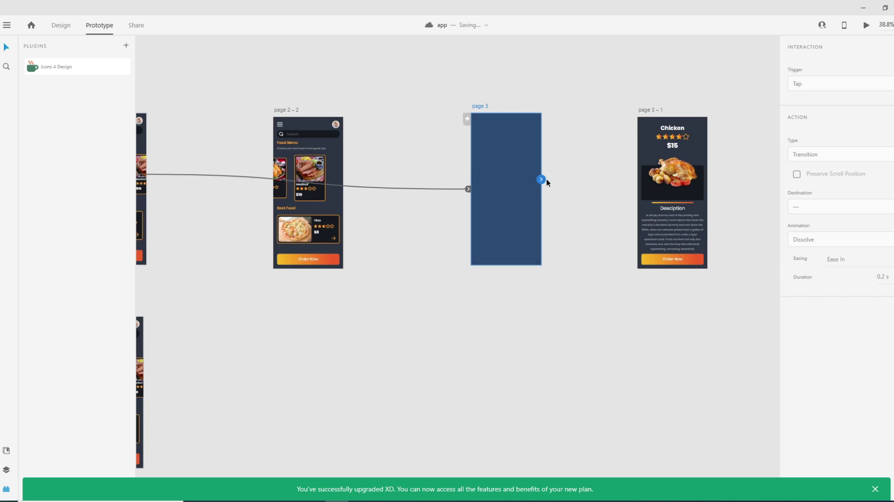
left_click_drag(541, 179, 645, 119)
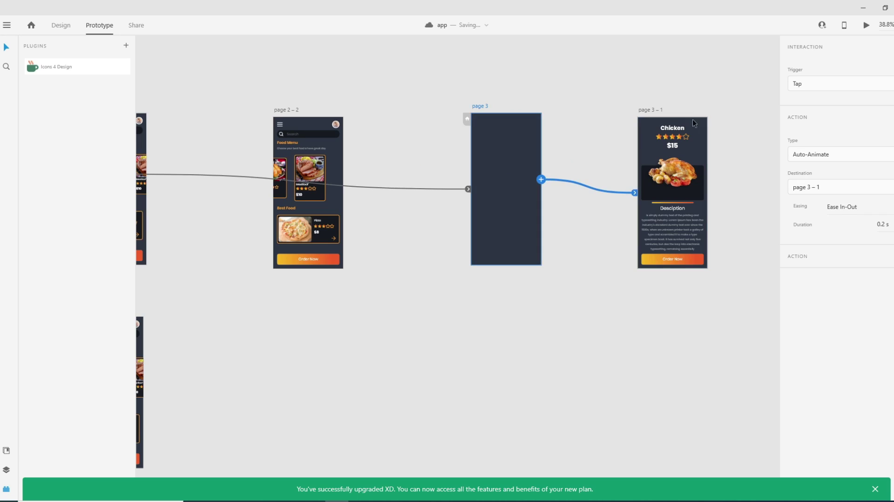
left_click(813, 88)
left_click(811, 123)
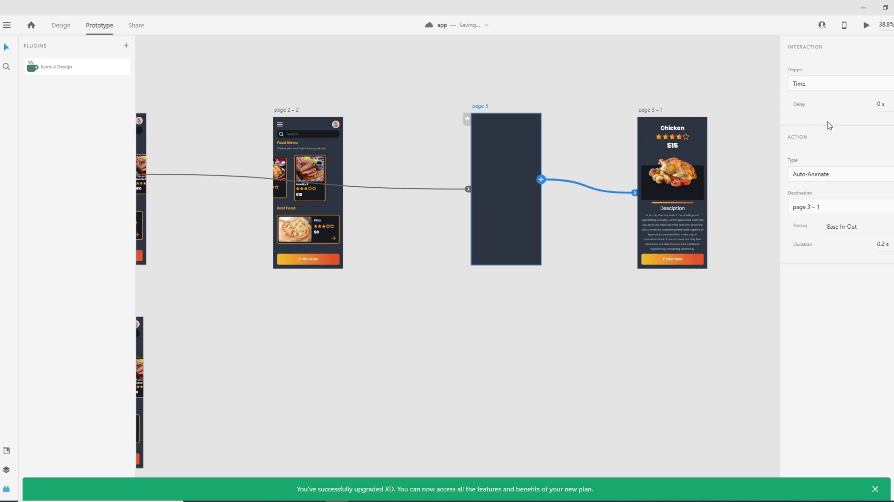